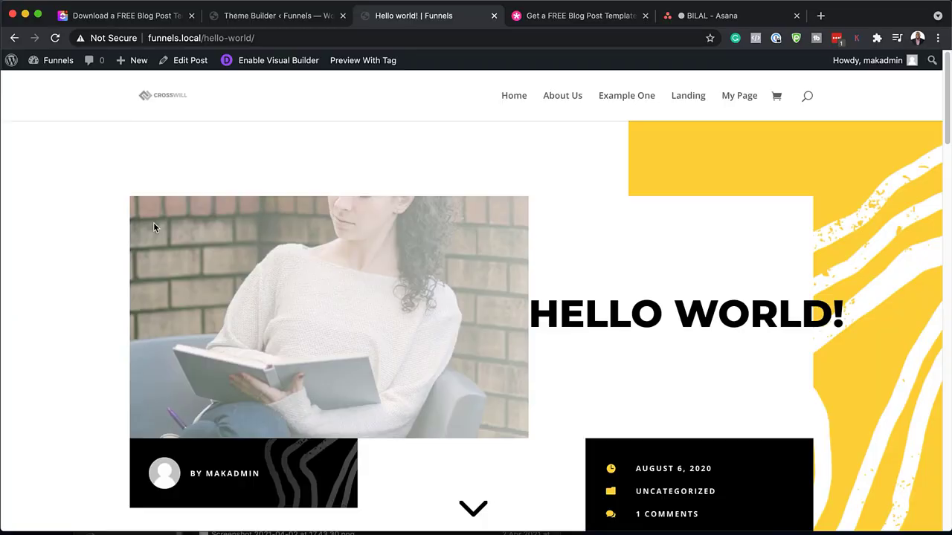
- Scroll the Elegant Themes article down to the free Painter blog post template offer
scroll(153, 226, "down", 2)
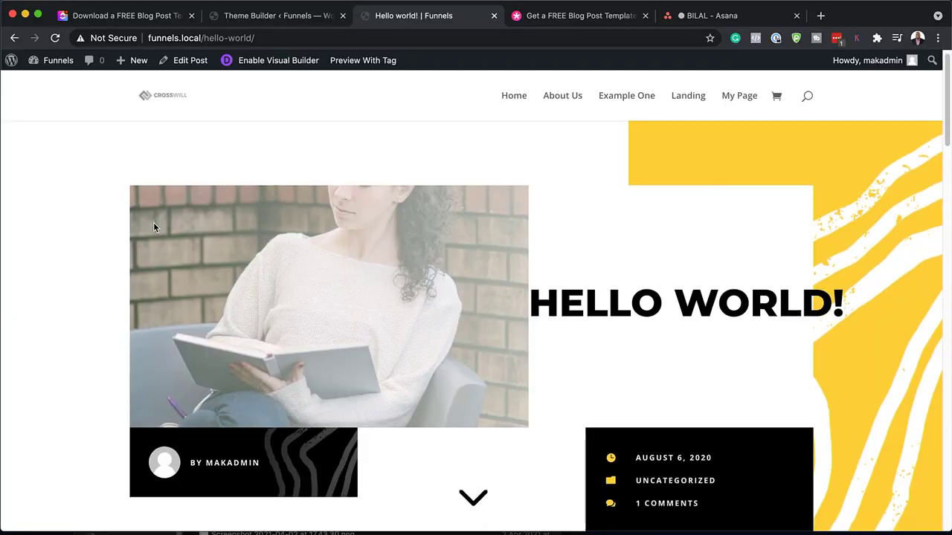
scroll(153, 227, "down", 6)
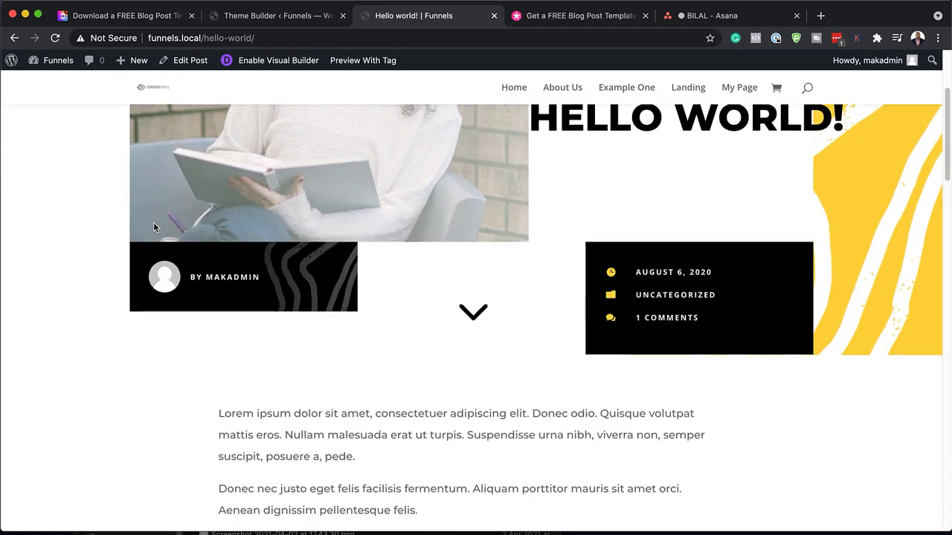
scroll(154, 228, "down", 10)
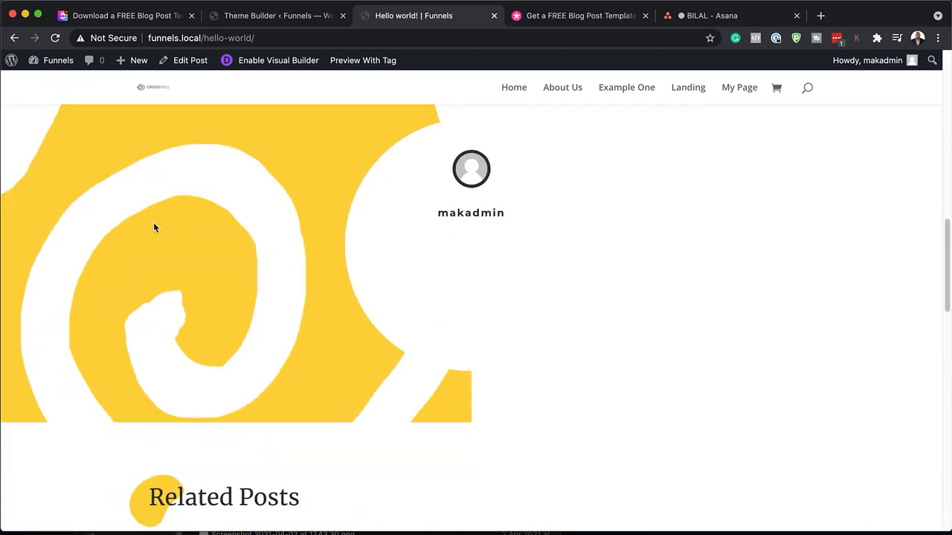
scroll(154, 227, "down", 10)
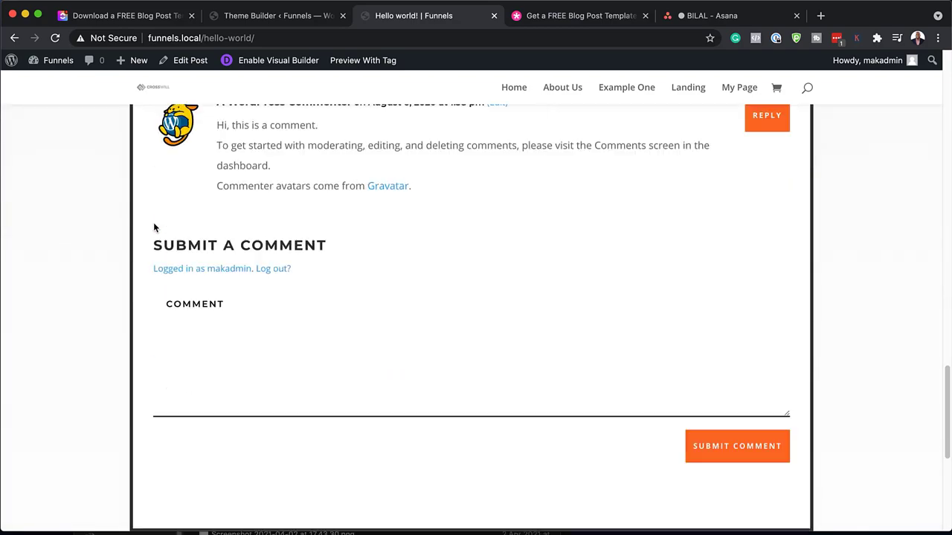
scroll(153, 227, "down", 2)
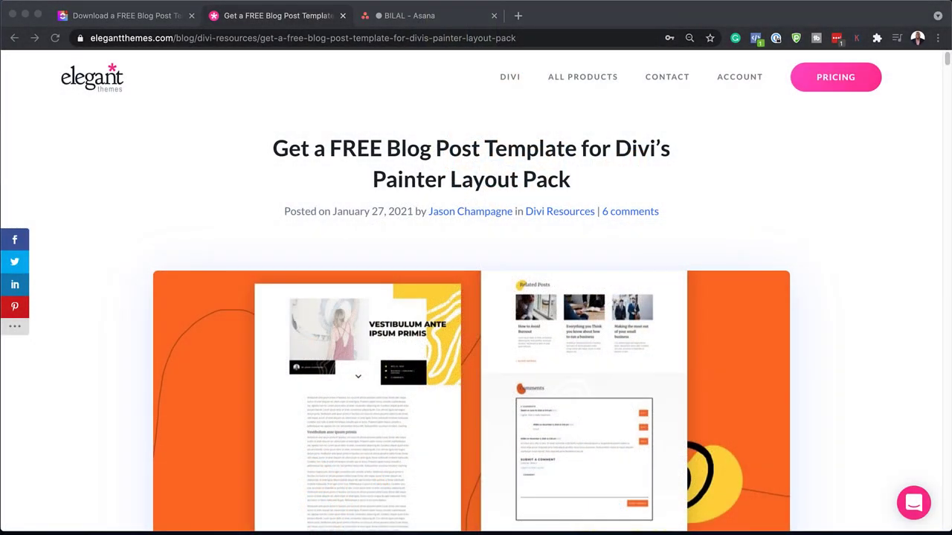
left_click(251, 176)
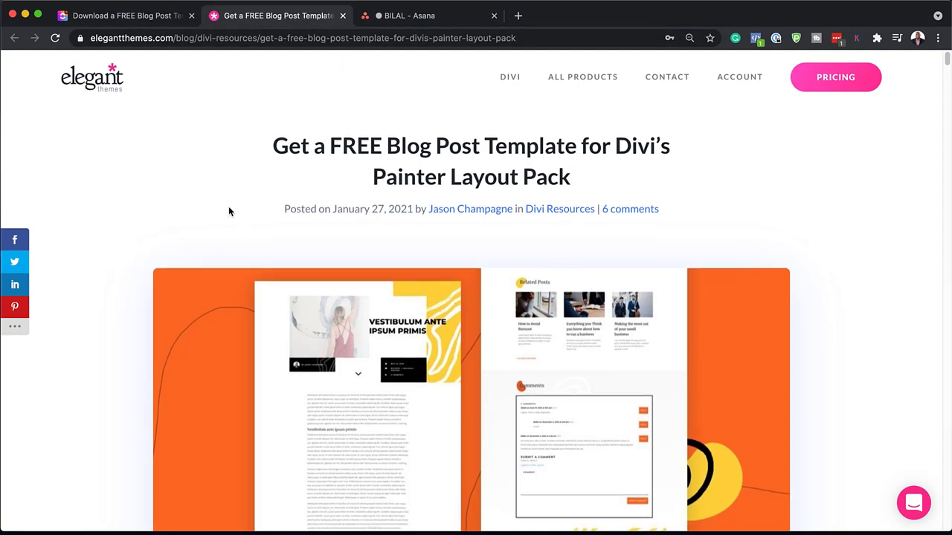
scroll(229, 206, "down", 10)
scroll(295, 492, "down", 2)
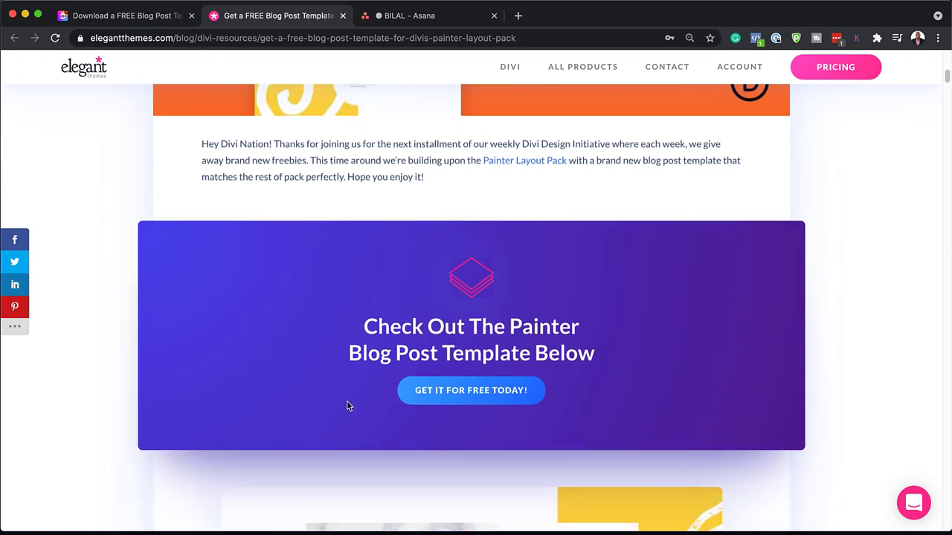
- Submit the subscriber e-mail address and download the Painter template zip file
left_click(457, 394)
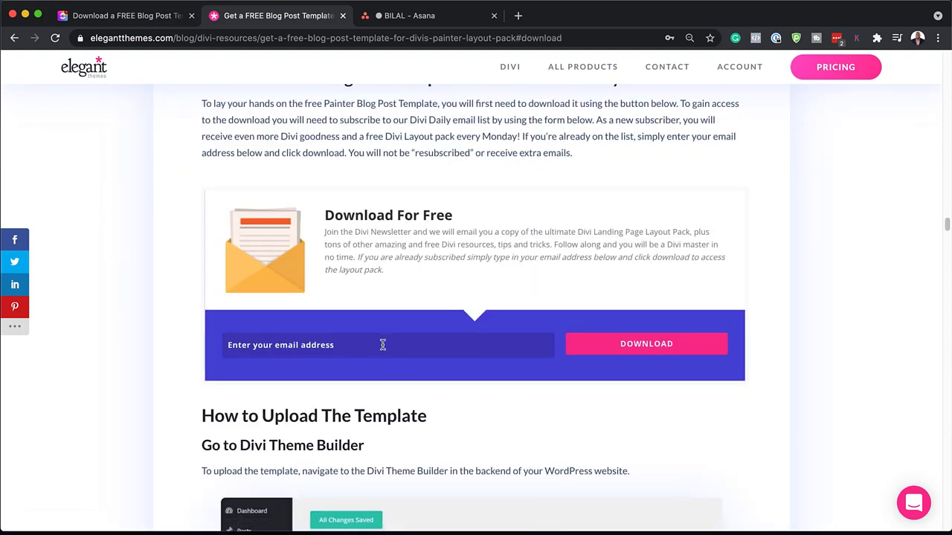
key("super+v")
left_click(658, 351)
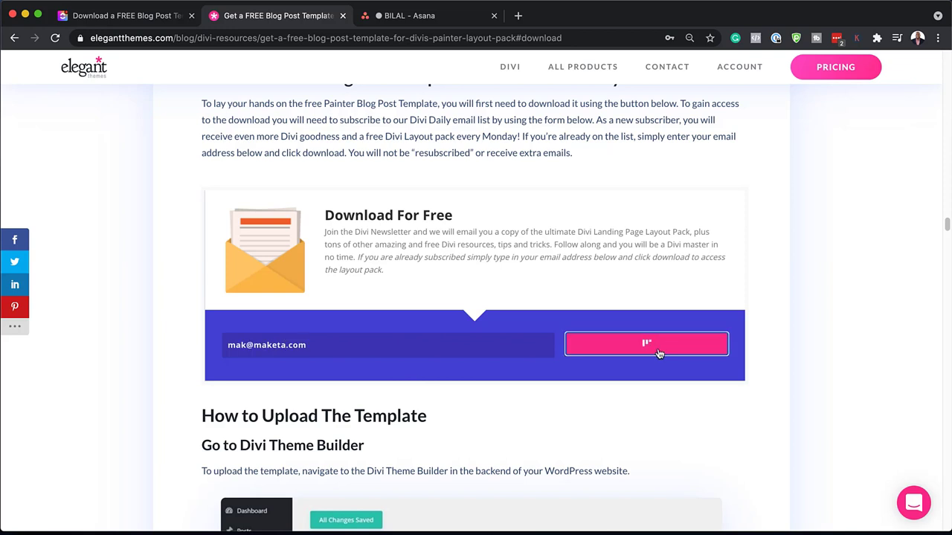
left_click(476, 187)
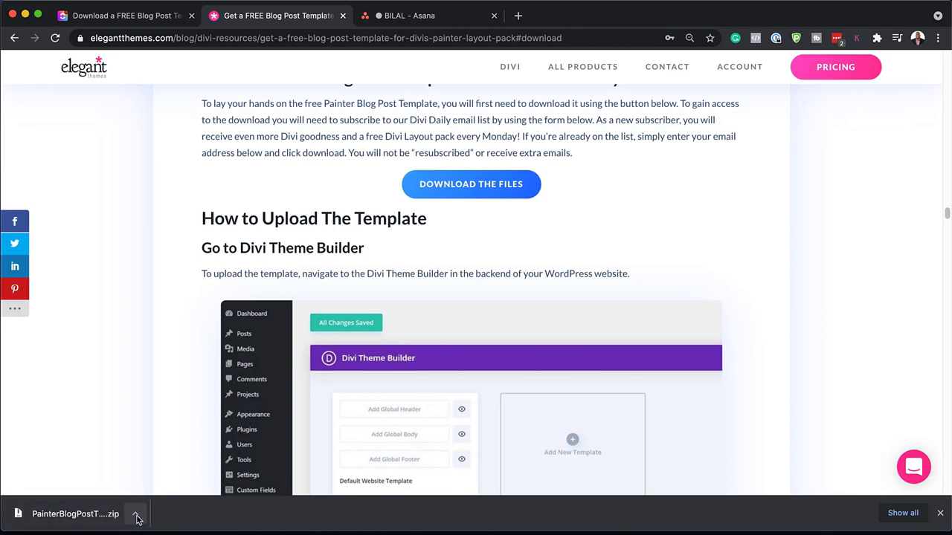
- Extract the zip to put PainterBlogPostTemplateDiviLayout.json on the Desktop, then close the Finder window
left_click(137, 519)
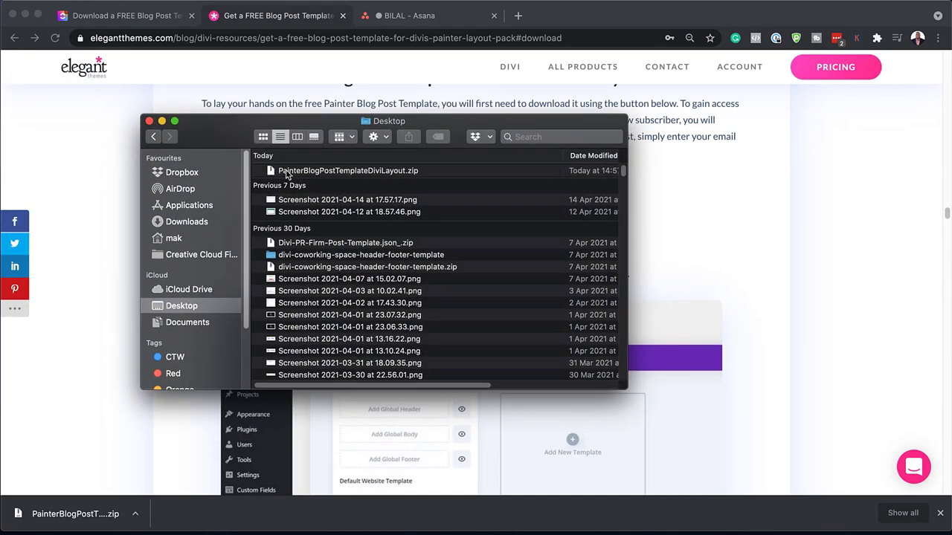
double_click(272, 171)
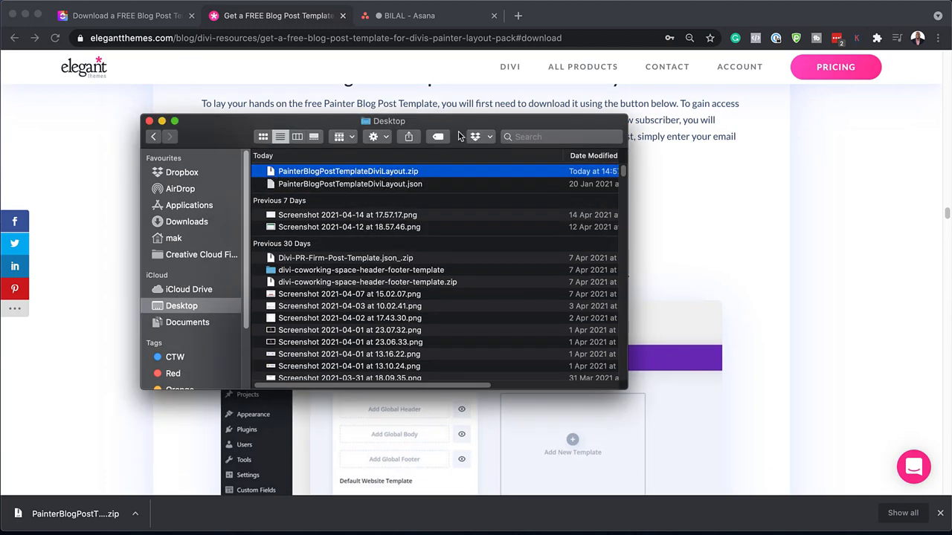
key("super+w")
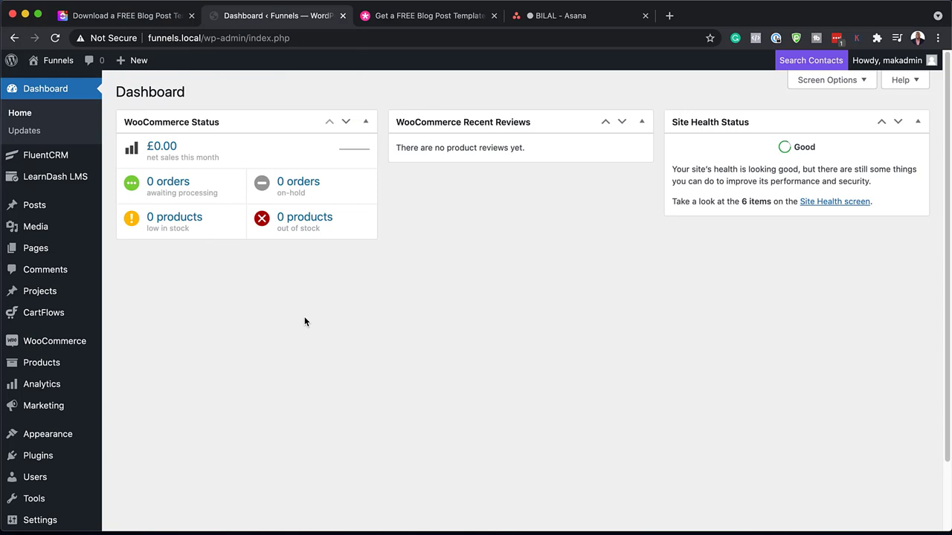
- Go to Divi > Theme Builder from the WordPress dashboard sidebar
mouse_move(74, 387)
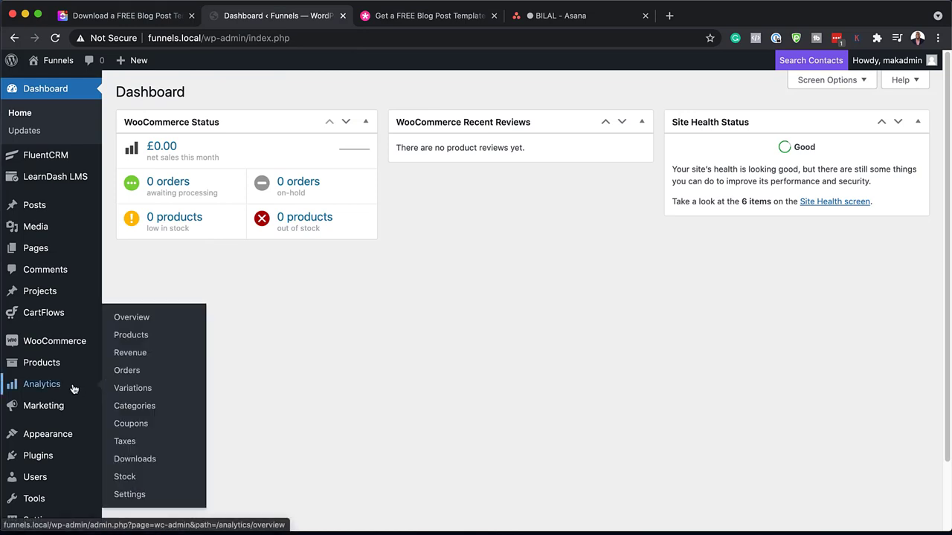
scroll(74, 388, "down", 3)
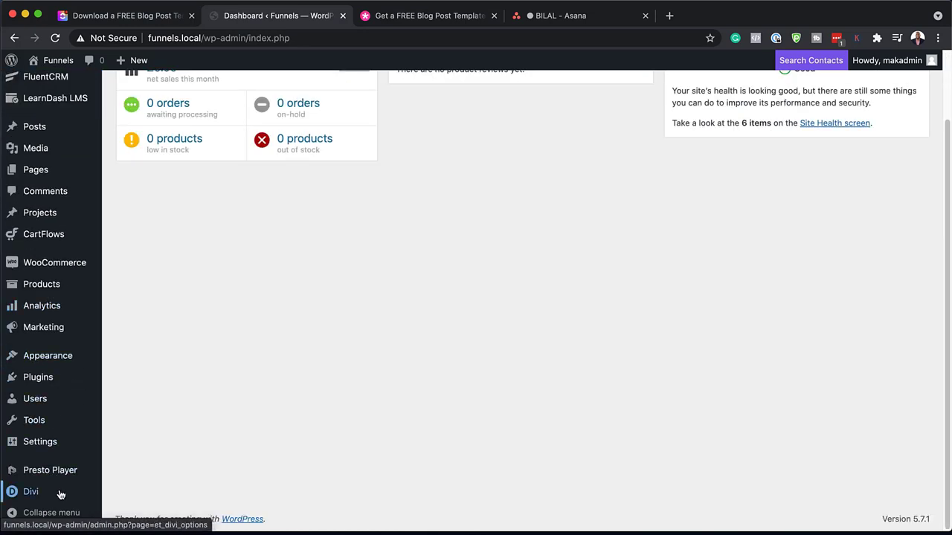
mouse_move(56, 495)
left_click(160, 398)
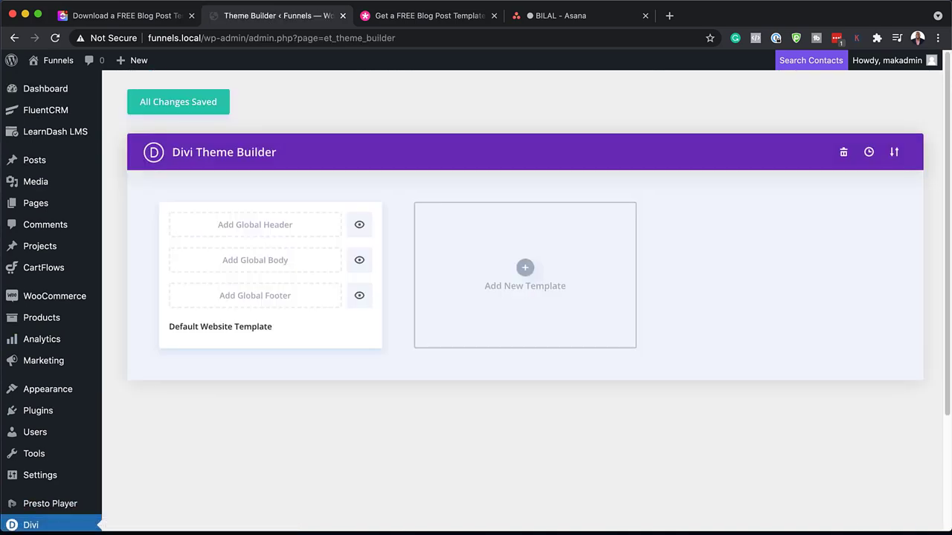
- Import PainterBlogPostTemplateDiviLayout.json through the Theme Builder's portability Import option
key("super+n")
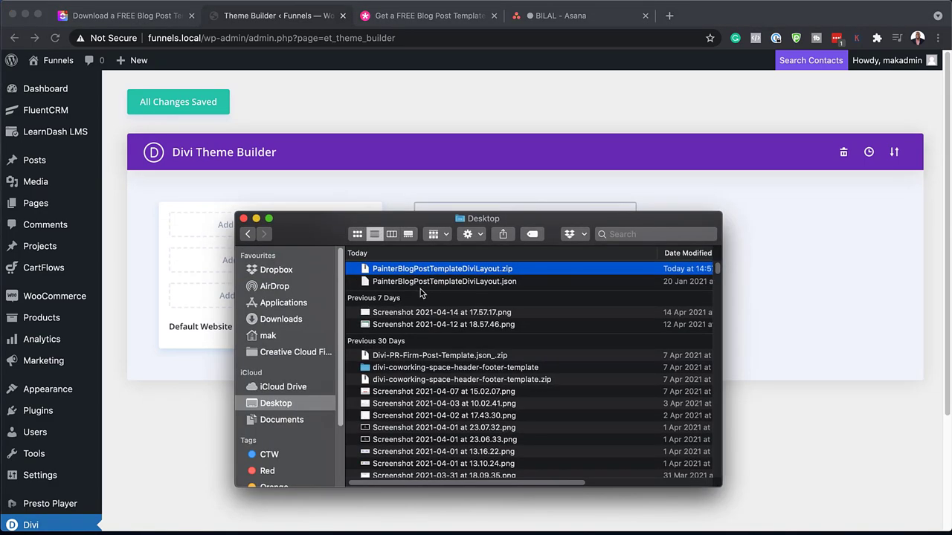
left_click_drag(320, 229, 0, 297)
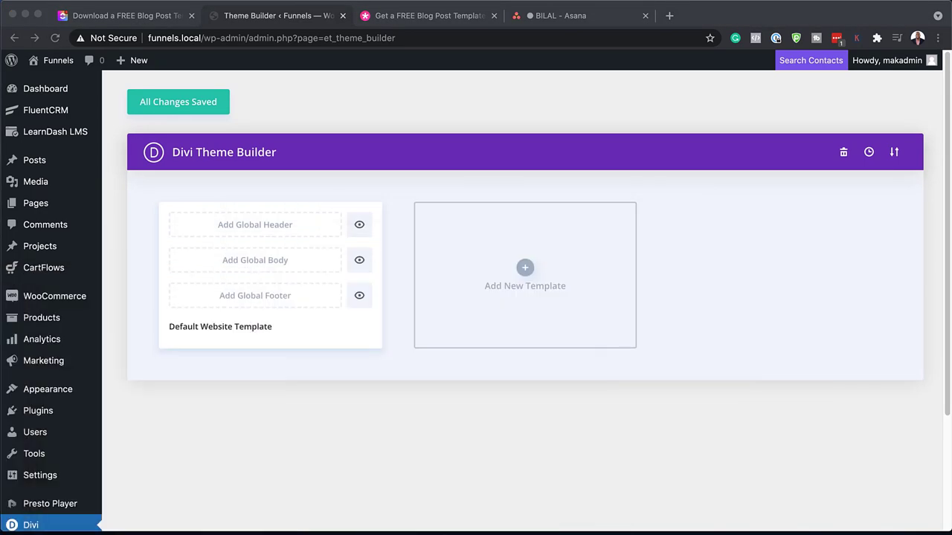
left_click(896, 156)
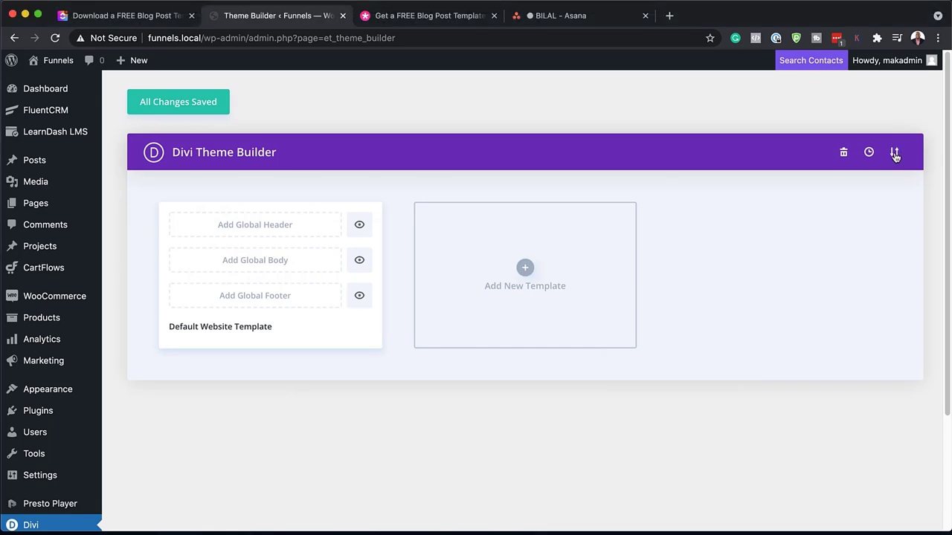
left_click(896, 156)
left_click(443, 230)
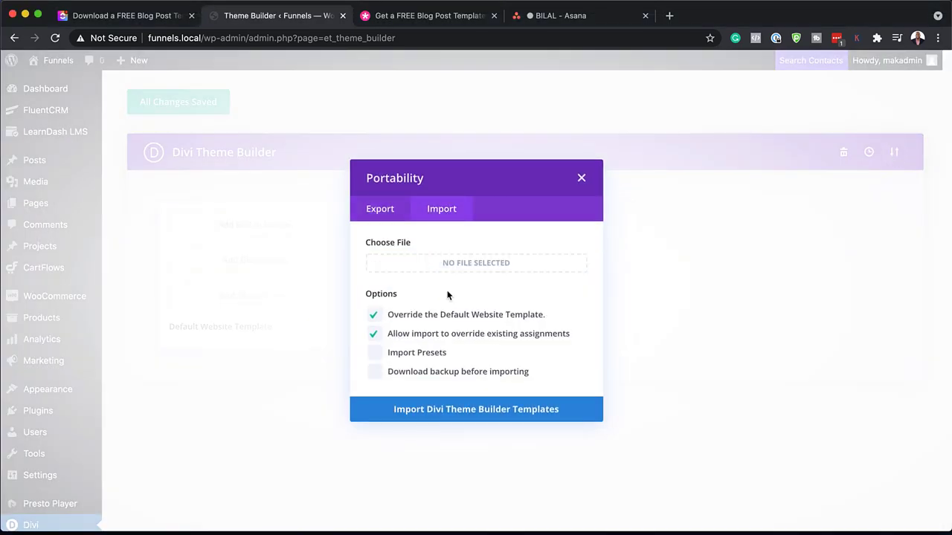
key("super+Tab")
left_click_drag(91, 323, 154, 351)
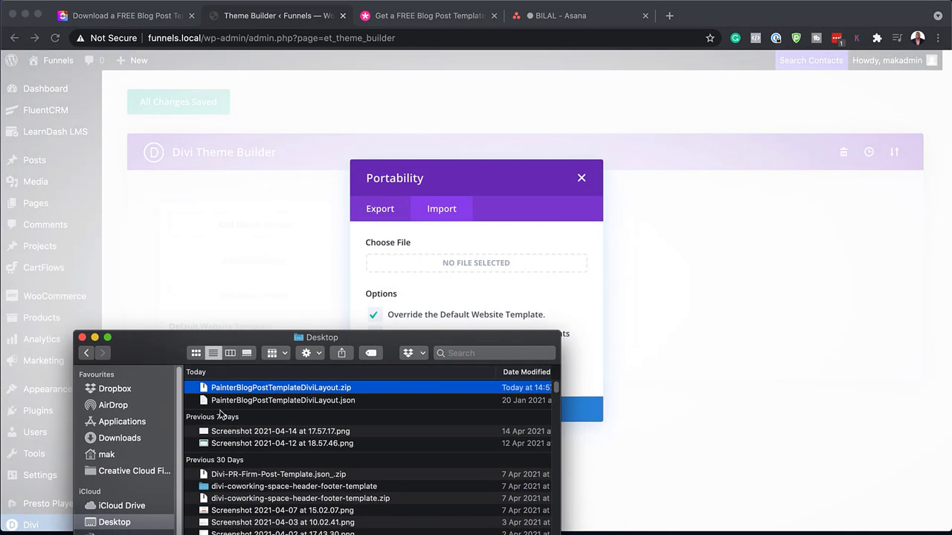
mouse_move(223, 402)
left_mouse_down()
mouse_move(204, 403)
mouse_move(240, 402)
mouse_move(439, 274)
left_mouse_up()
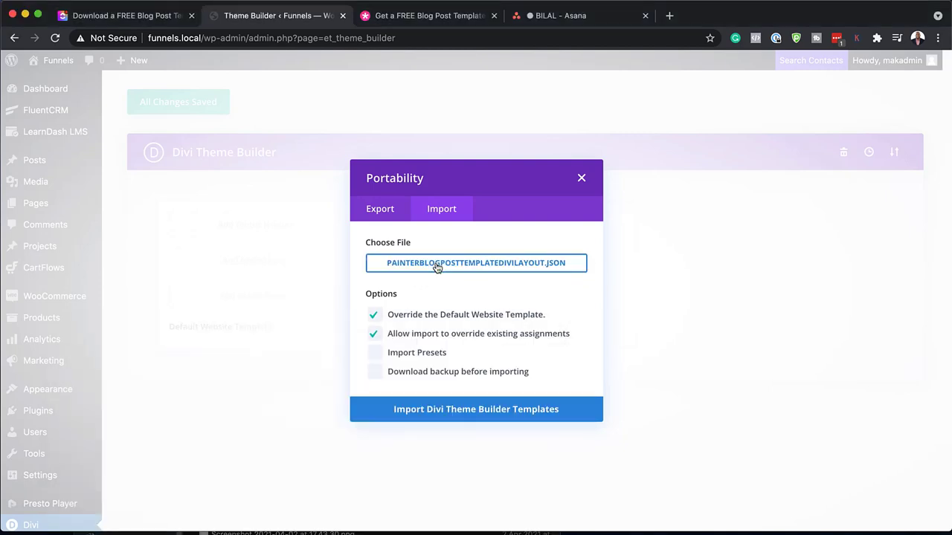
left_click(473, 410)
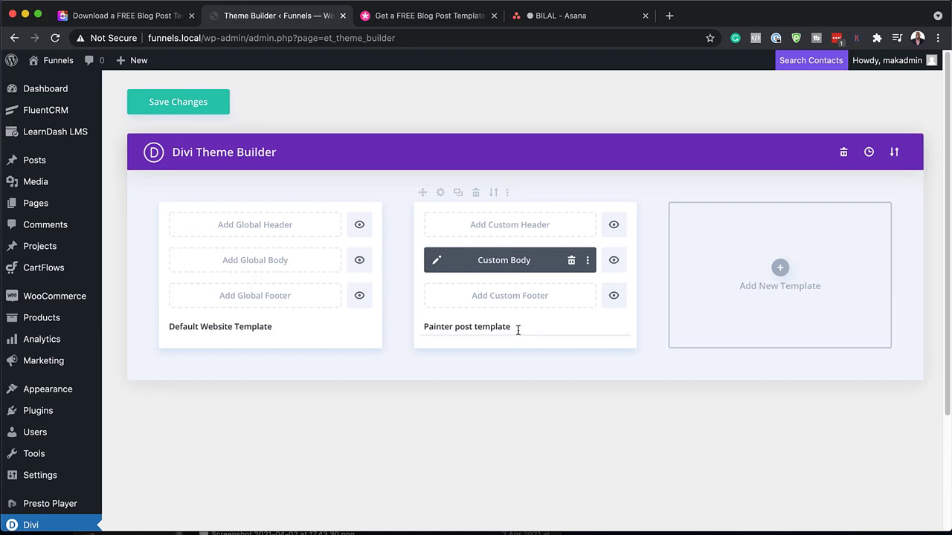
- Open the Hello world! post from the posts list in a new tab and look it over
mouse_move(61, 162)
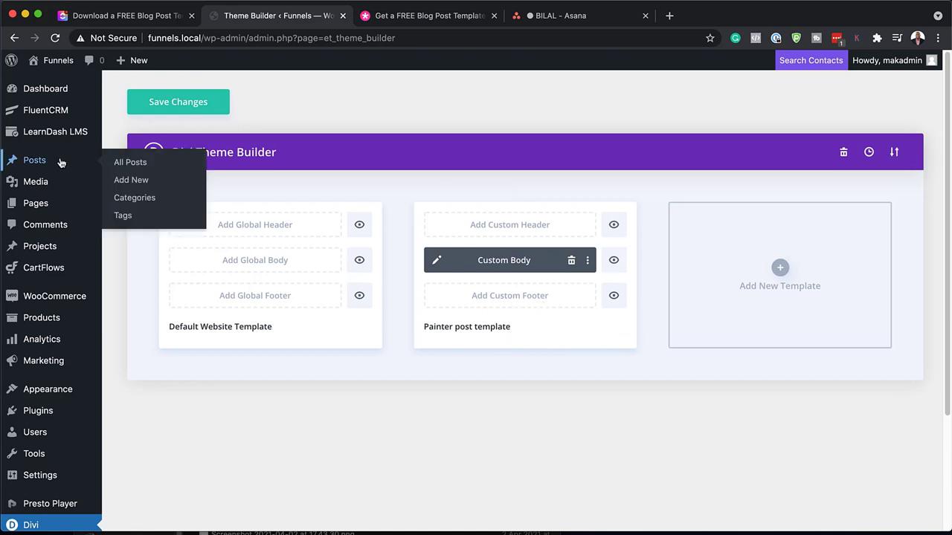
left_click(139, 166, "super")
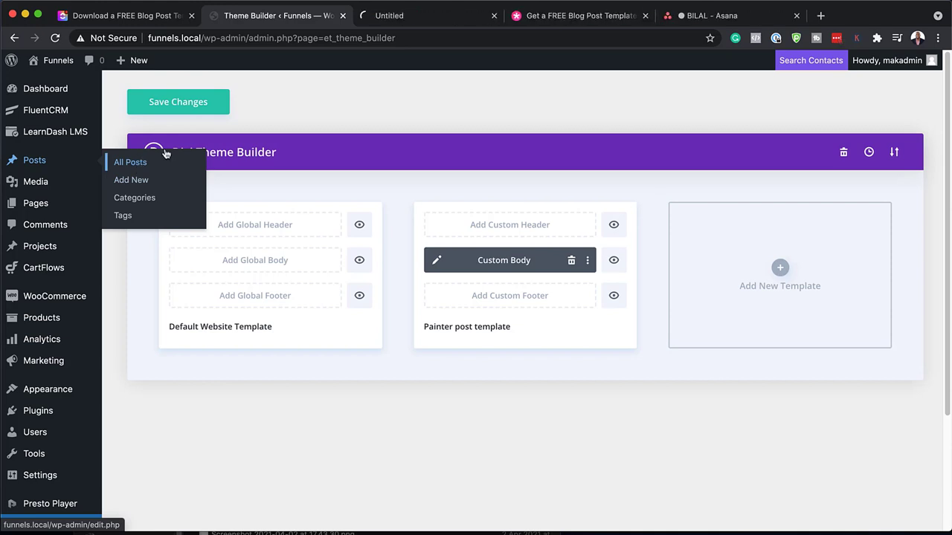
key("ctrl+Tab")
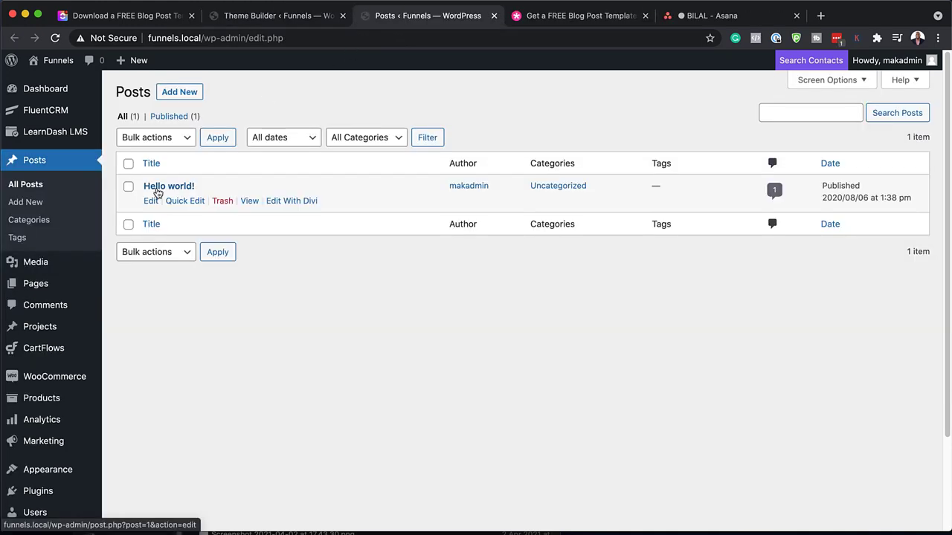
left_click(250, 201)
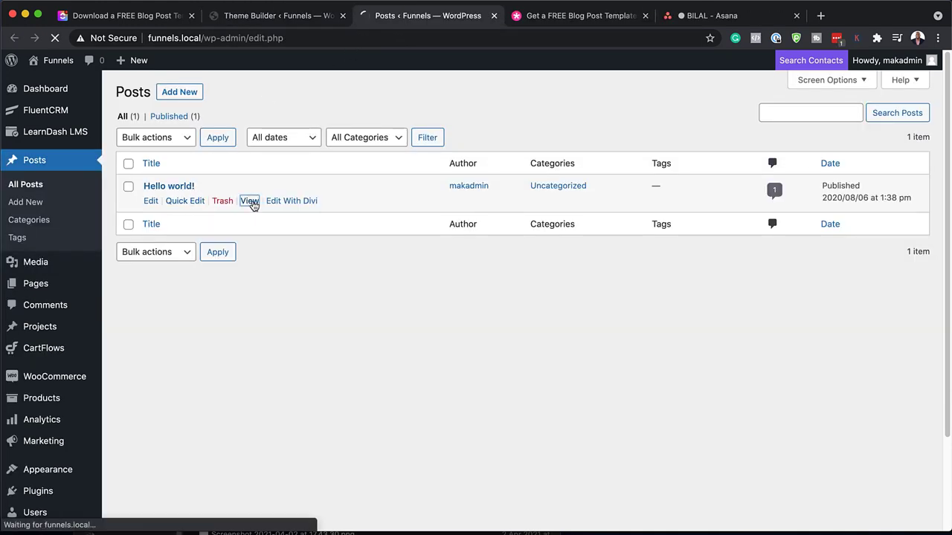
scroll(559, 211, "down", 6)
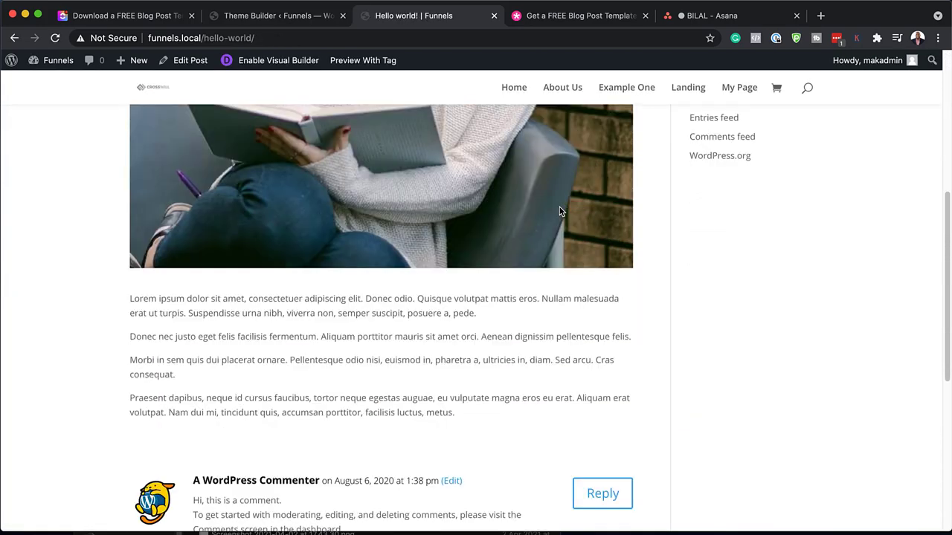
scroll(339, 389, "down", 5)
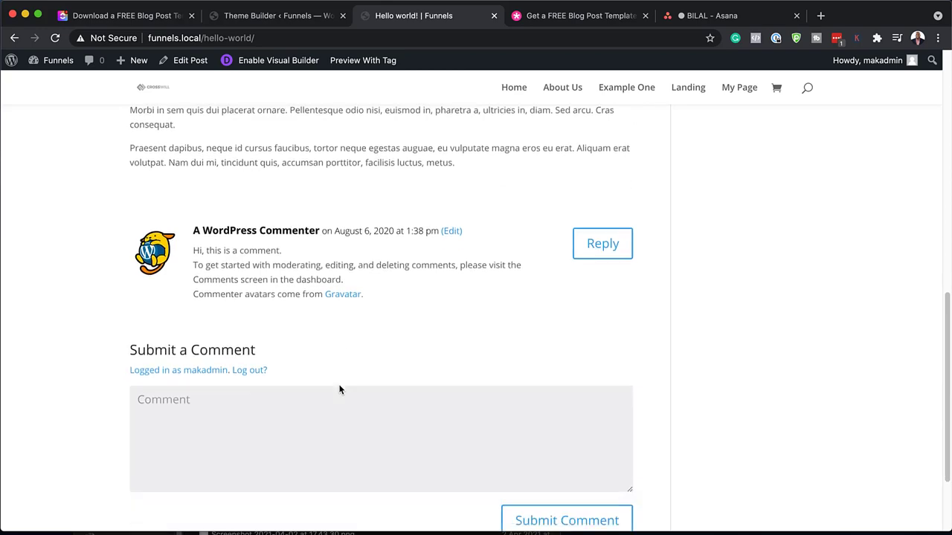
scroll(339, 388, "up", 10)
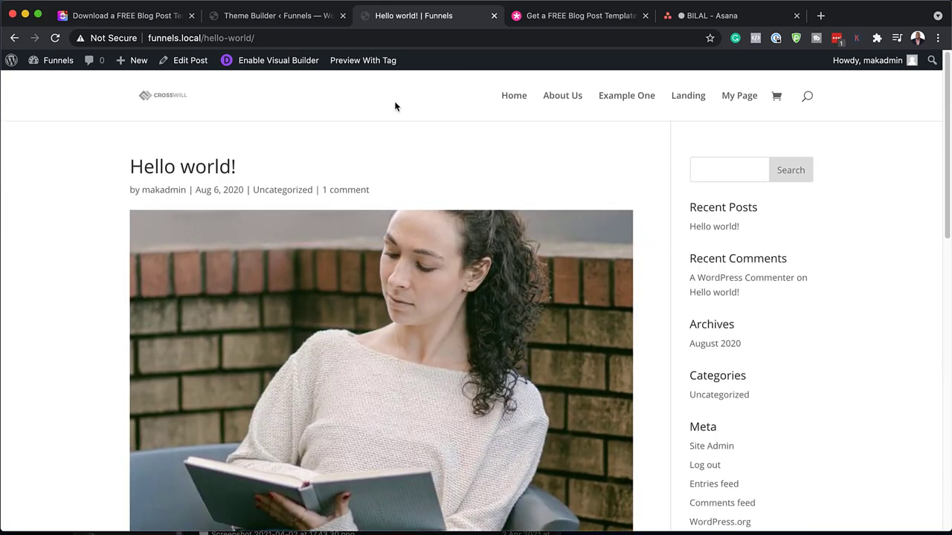
- Save the Theme Builder changes and reload the Hello world! post to see the Painter design
left_click(294, 24)
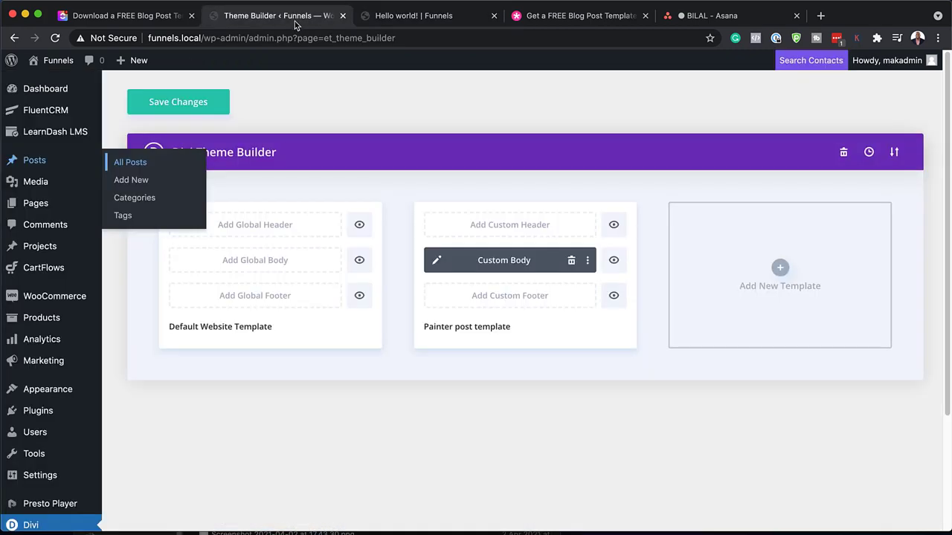
left_click(186, 108)
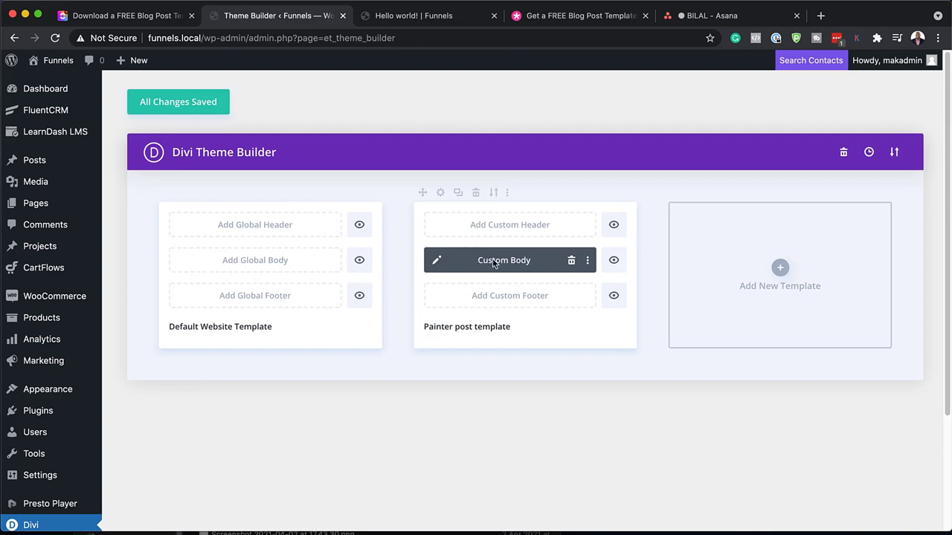
left_click(438, 15)
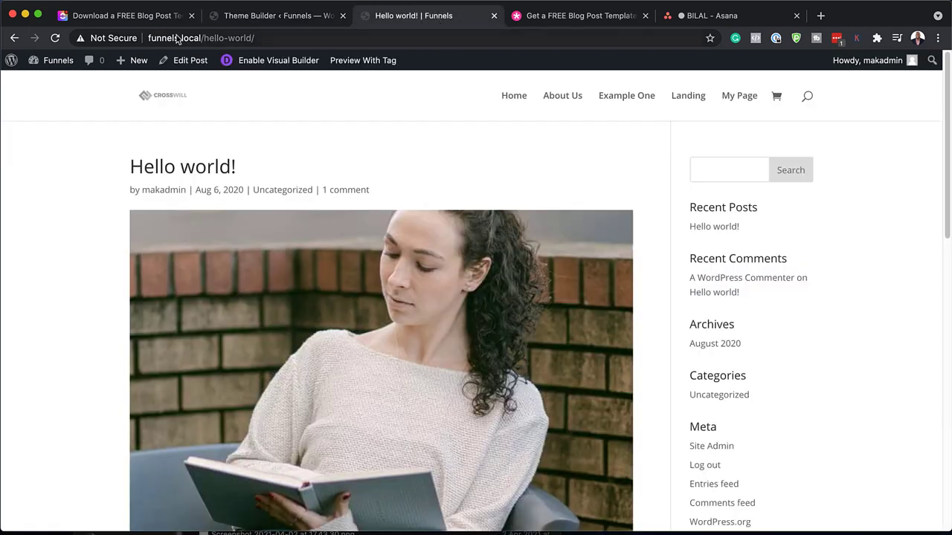
left_click(55, 38)
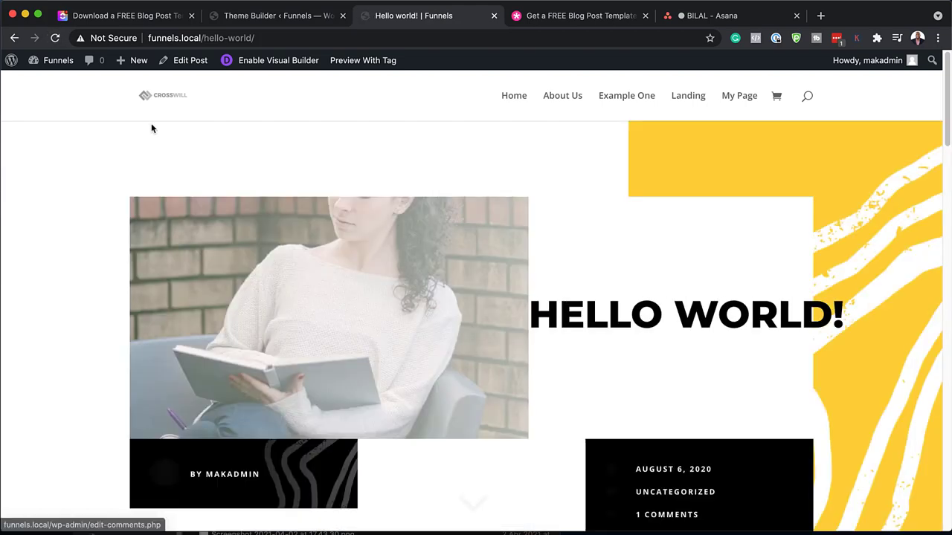
scroll(79, 285, "down", 1)
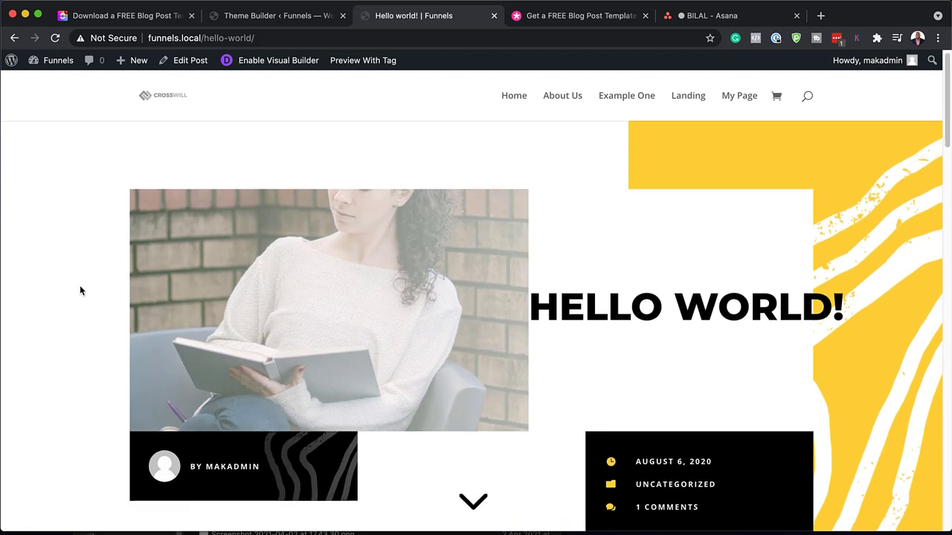
scroll(80, 291, "down", 5)
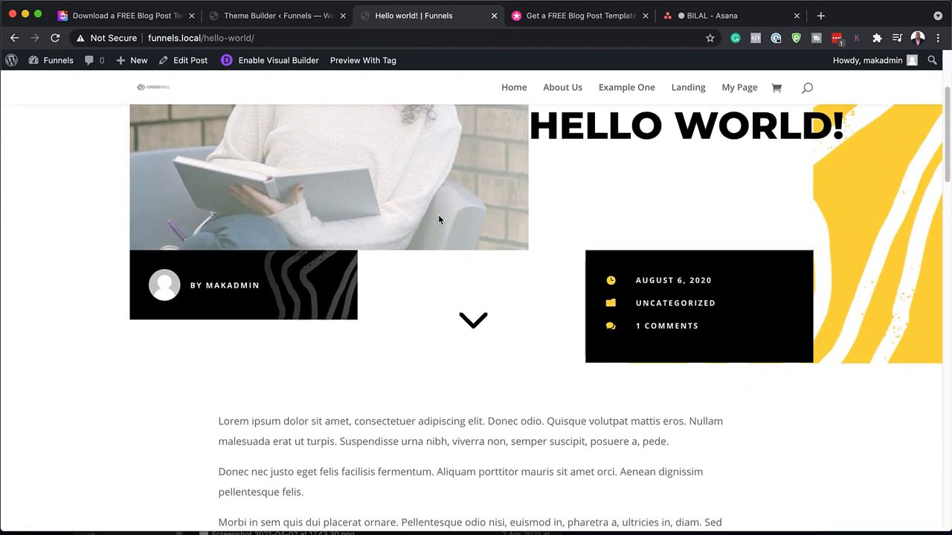
scroll(542, 269, "down", 1)
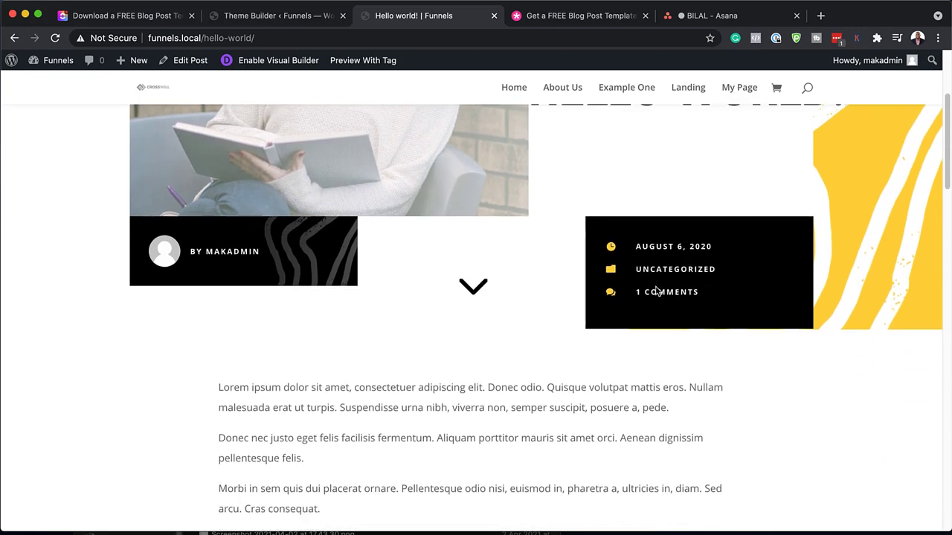
scroll(520, 270, "down", 6)
scroll(520, 271, "down", 15)
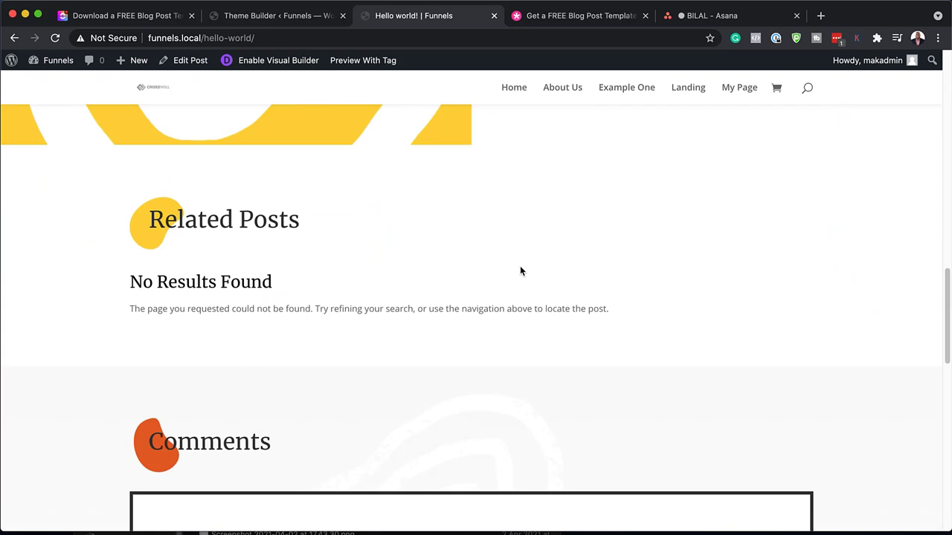
scroll(389, 295, "down", 9)
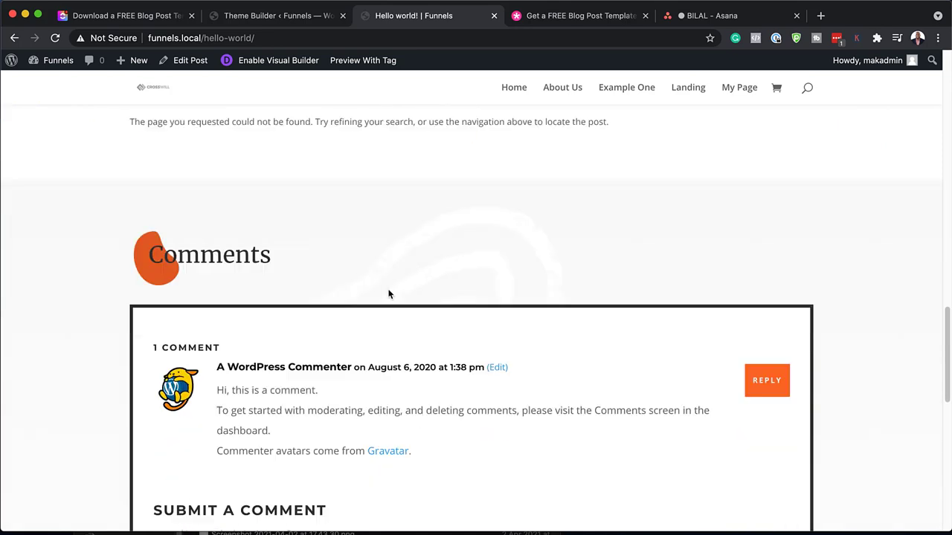
scroll(541, 325, "down", 12)
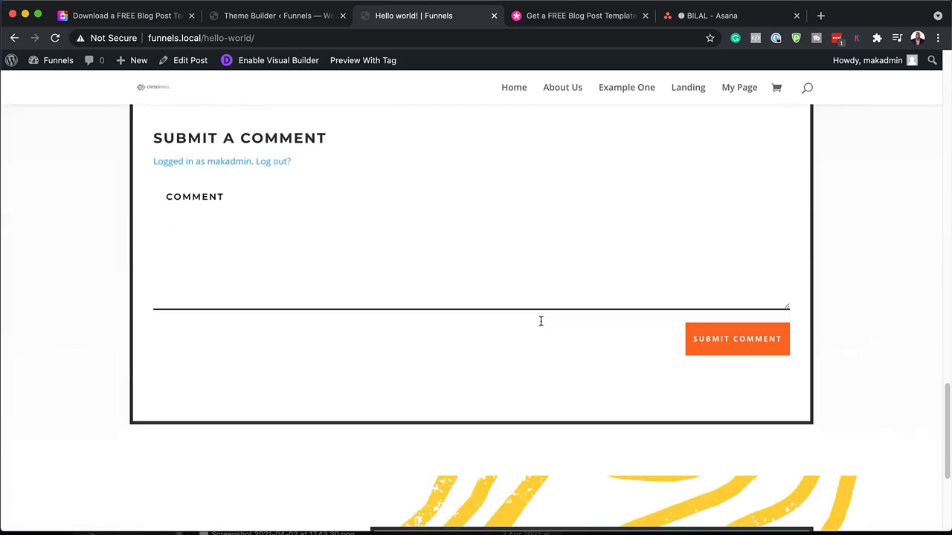
scroll(540, 324, "down", 1)
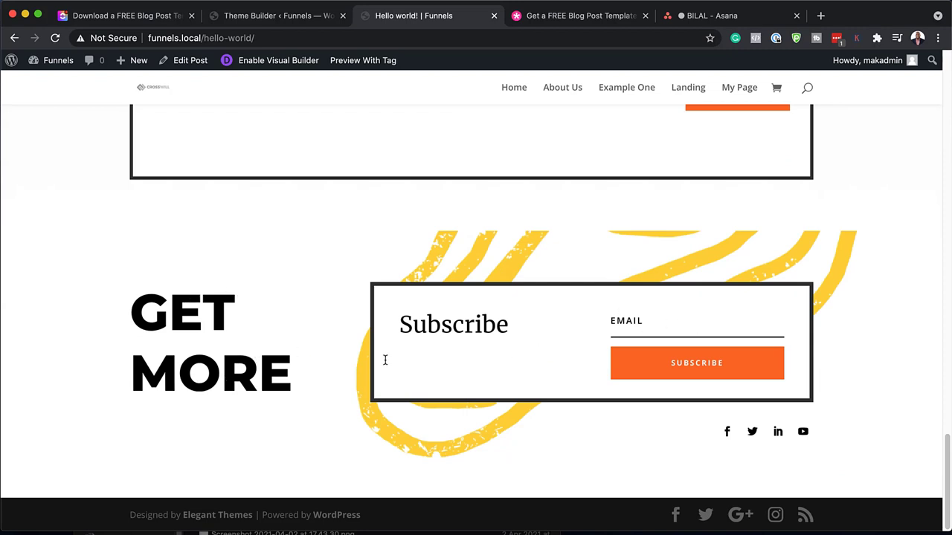
scroll(616, 421, "up", 20)
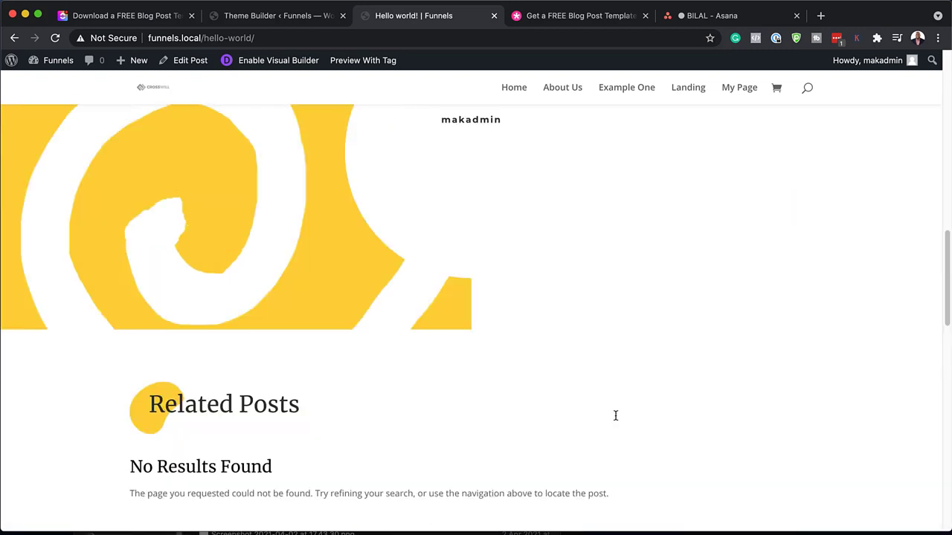
scroll(616, 417, "up", 6)
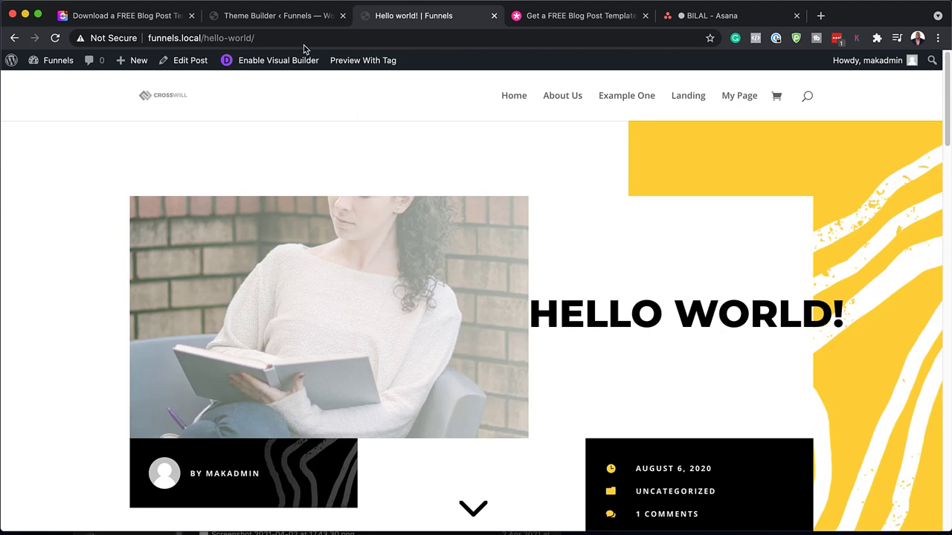
- Open the Painter template's Custom Body layout and the post title module's settings
left_click(261, 18)
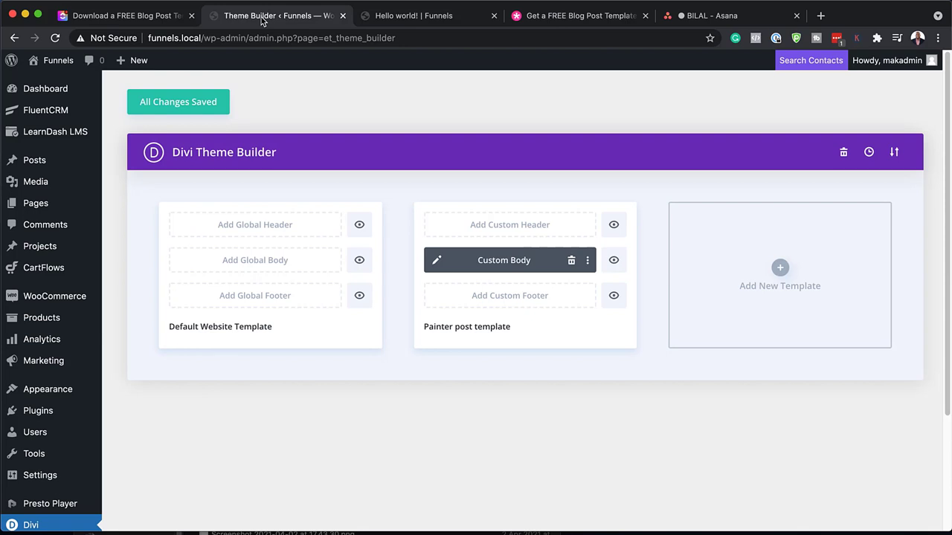
left_click(438, 263)
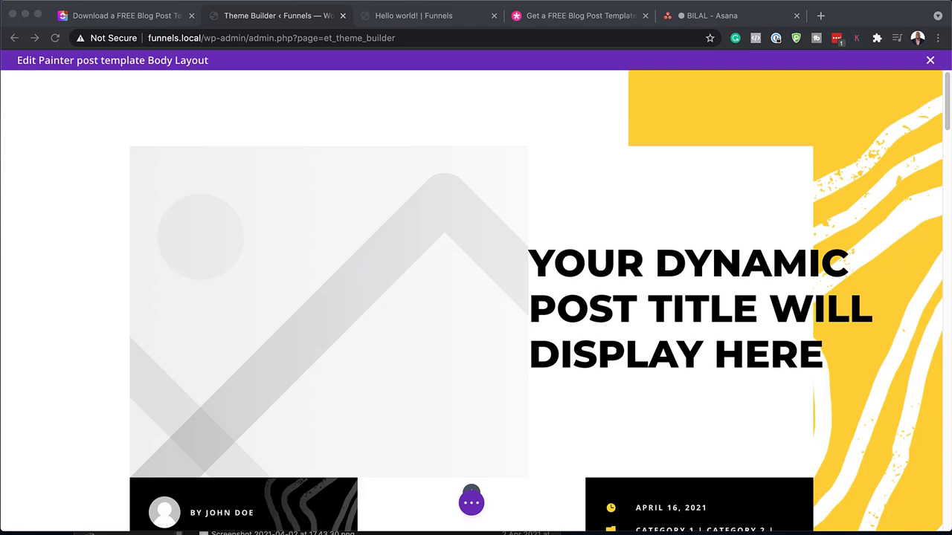
left_click(614, 274)
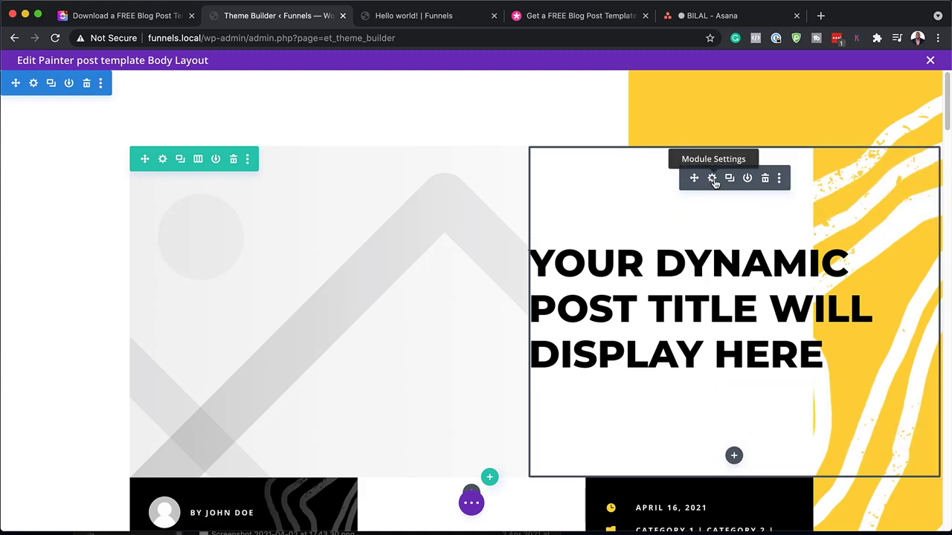
left_click(713, 179)
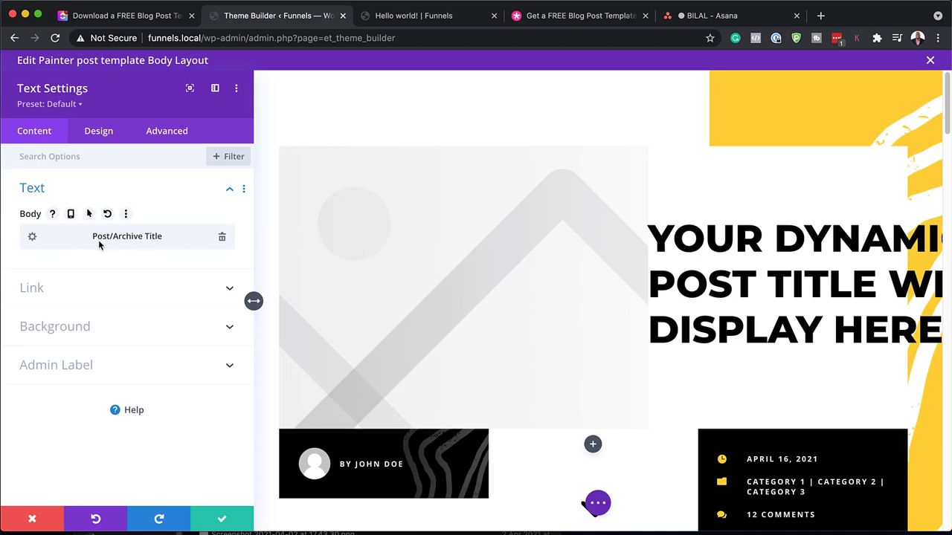
- Try red, orange, yellow, green and blue on the title heading, settle on black, and save
left_click(109, 134)
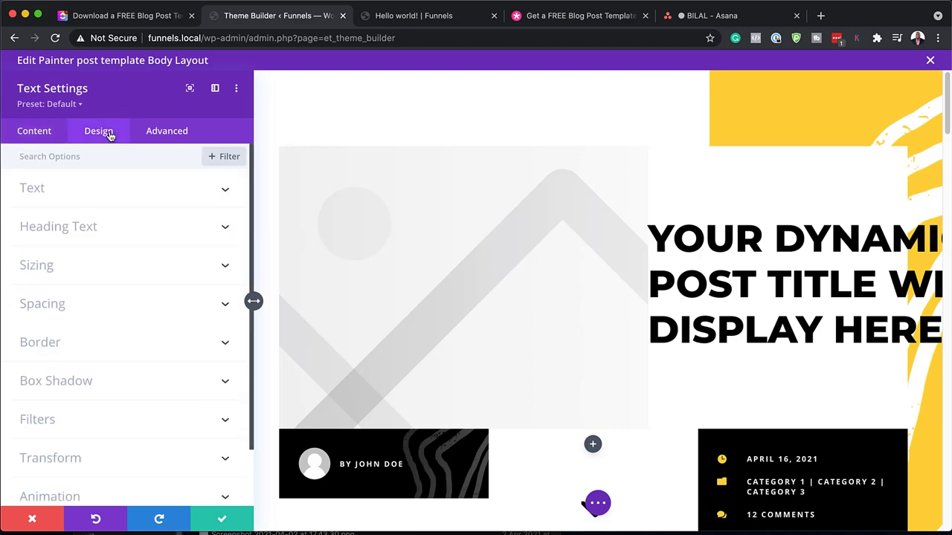
mouse_move(647, 220)
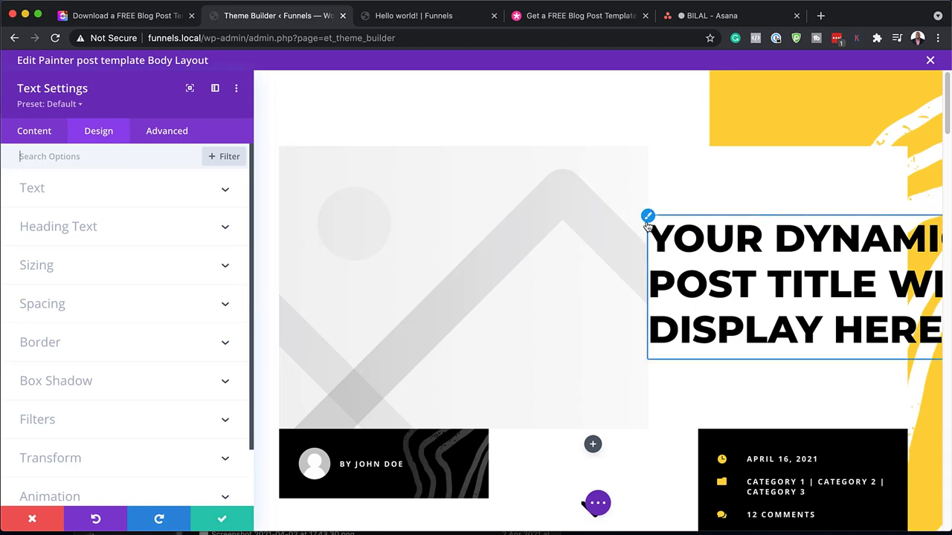
left_click(650, 223)
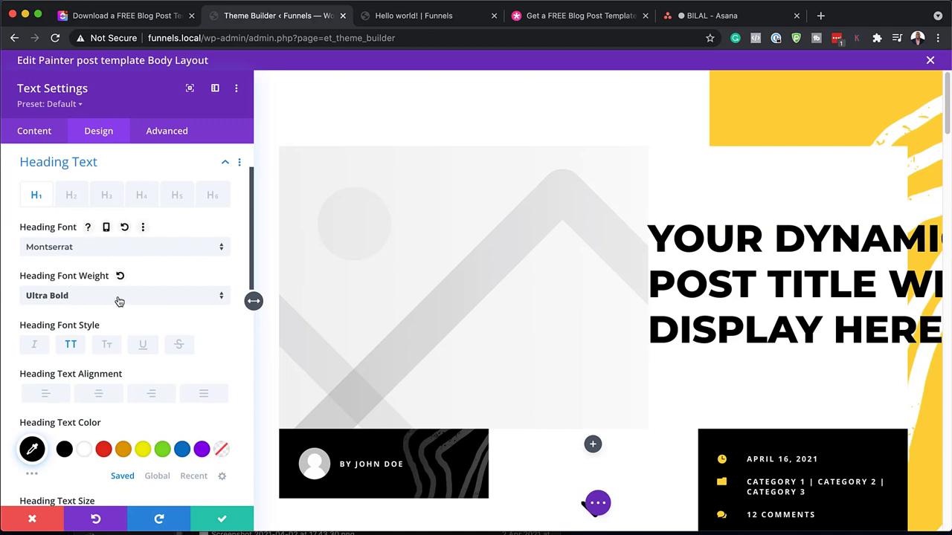
scroll(104, 416, "down", 1)
left_click(104, 437)
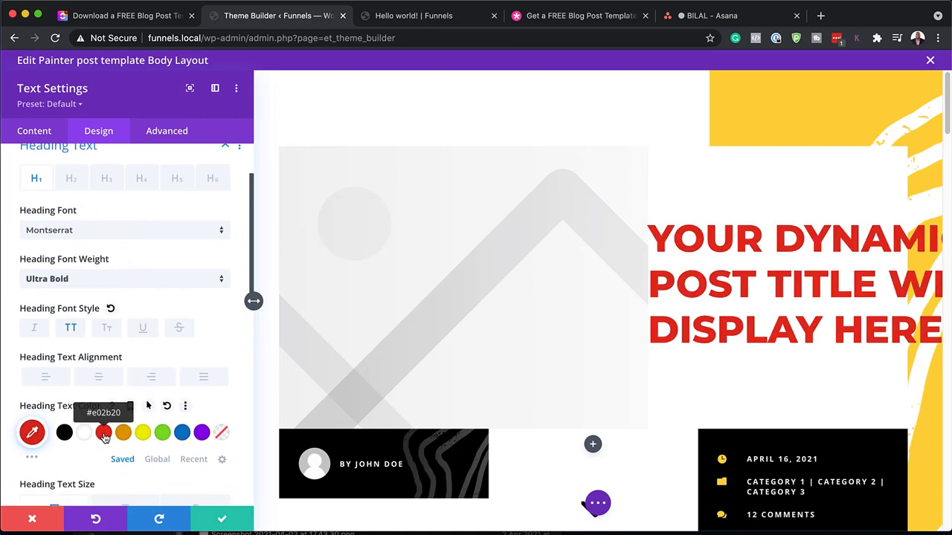
left_click(123, 435)
left_click(145, 435)
left_click(162, 436)
left_click(183, 437)
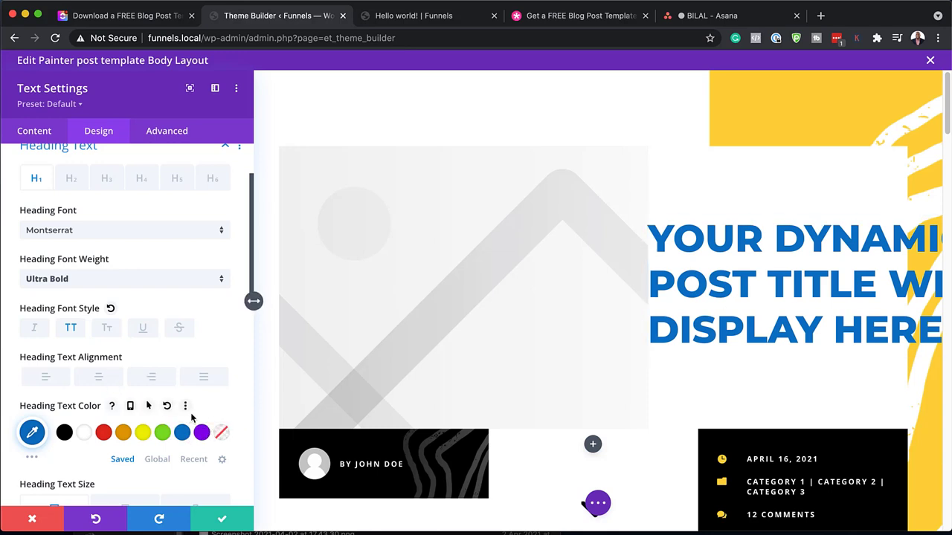
left_click(64, 432)
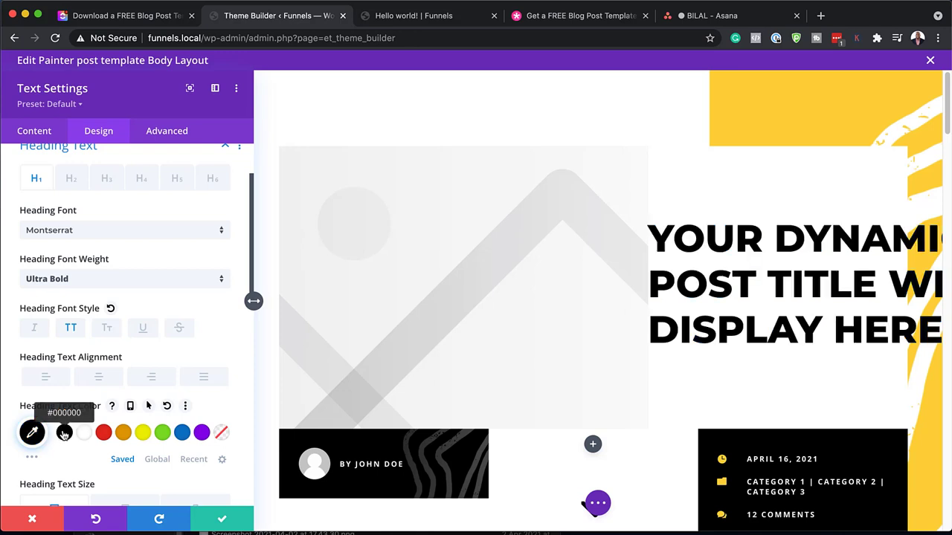
left_click(222, 523)
scroll(223, 476, "down", 3)
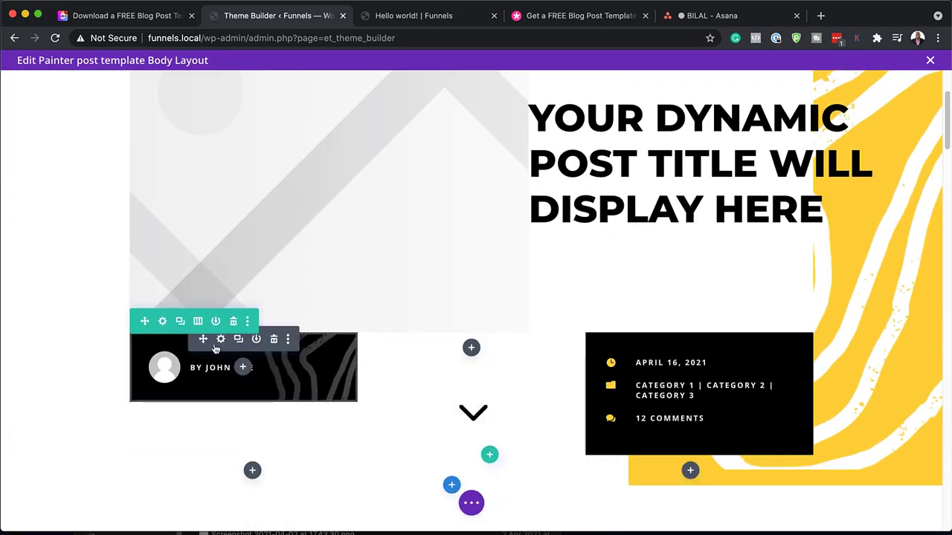
- Open the author byline blurb and set its title font to Montserrat
left_click(221, 340)
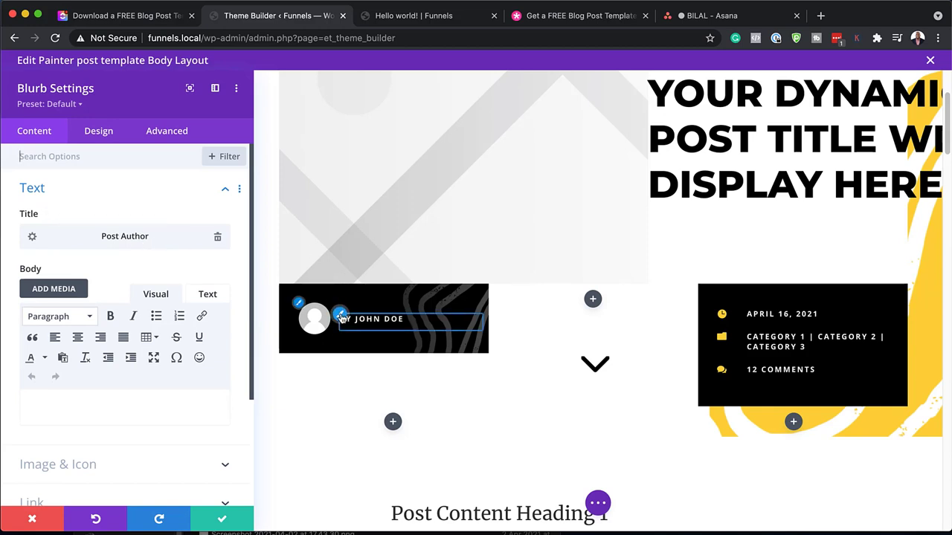
left_click(340, 318)
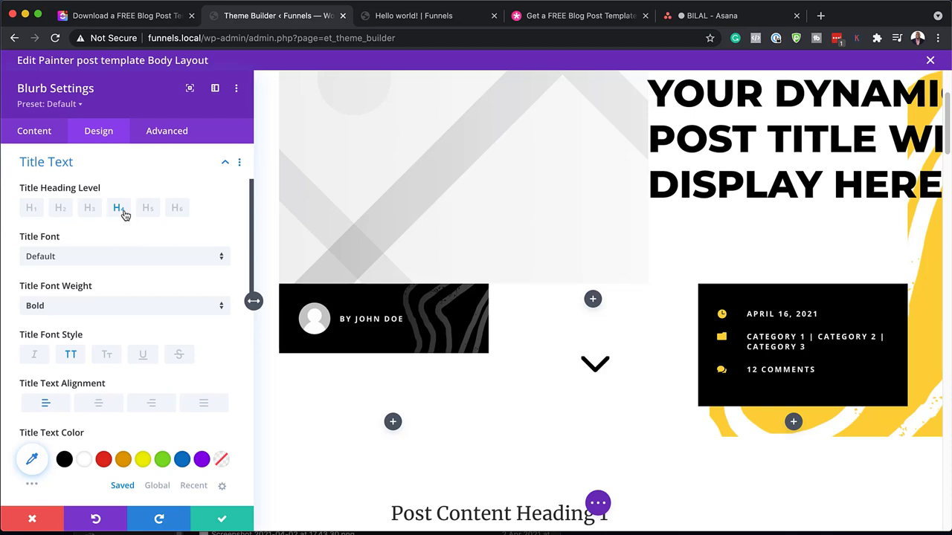
left_click(110, 260)
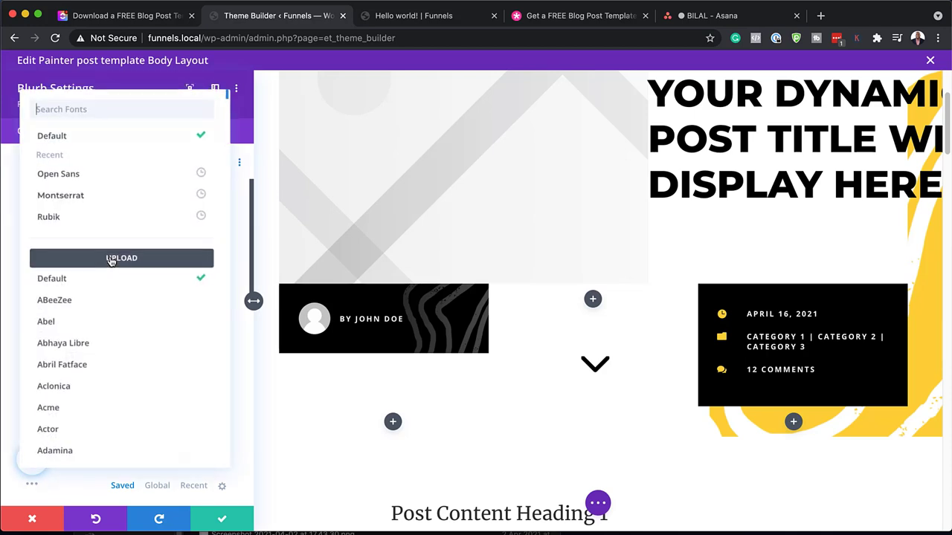
left_click(104, 196)
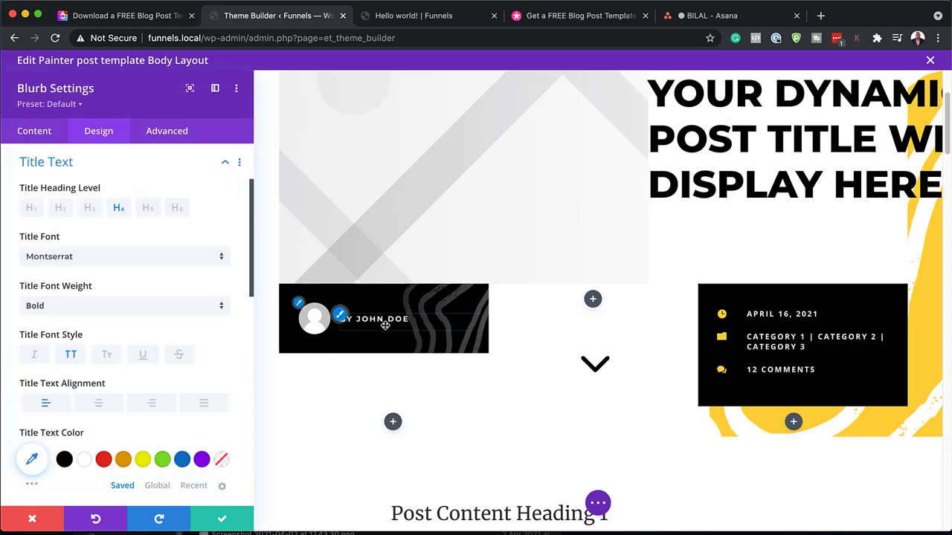
- Try yellow and orange colours and 13–14px sizes on the byline, then discard all blurb changes
left_click(143, 461)
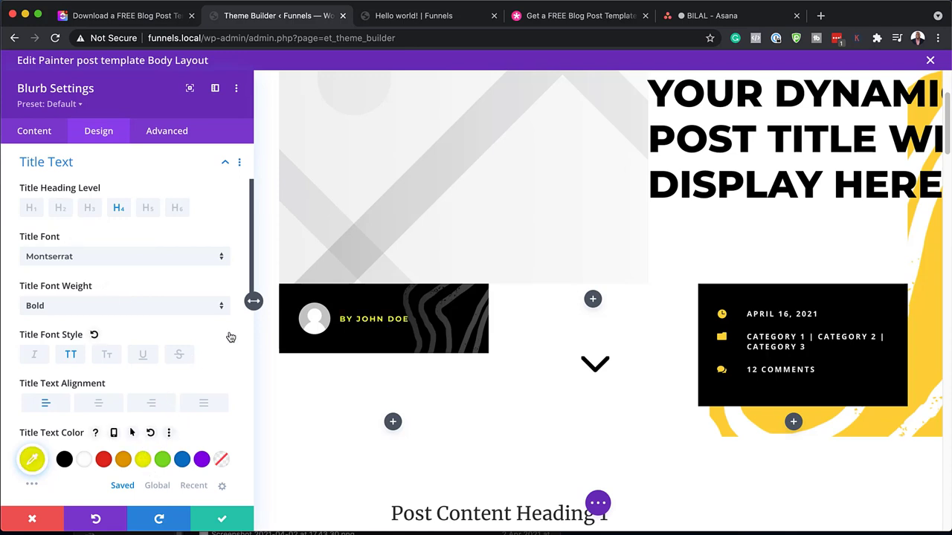
left_click(123, 459)
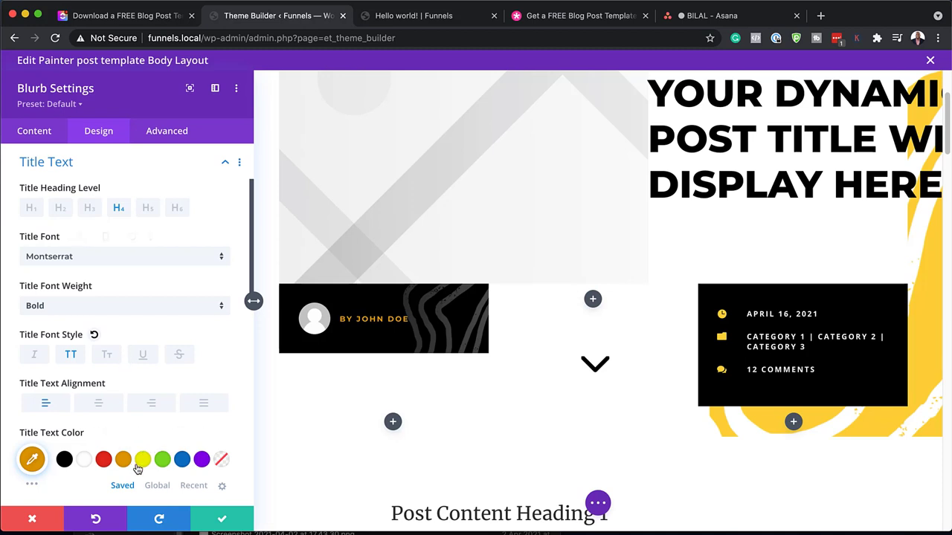
left_click(142, 459)
scroll(152, 402, "down", 3)
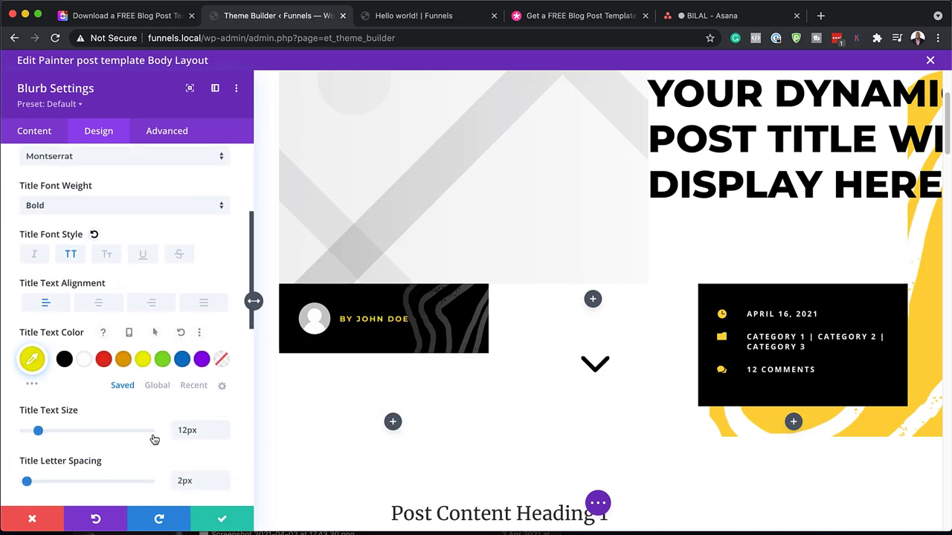
left_click(224, 428)
left_click(225, 428)
left_click(225, 434)
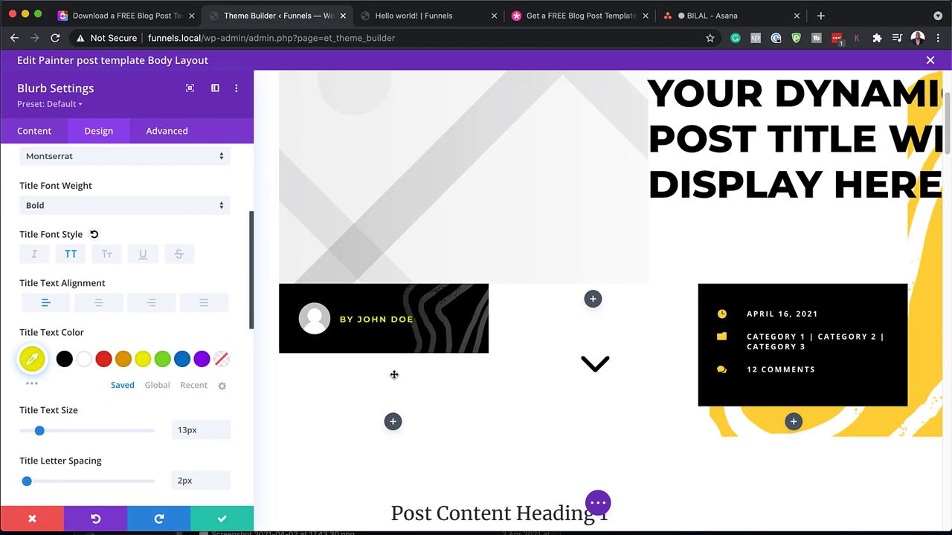
left_click(379, 334)
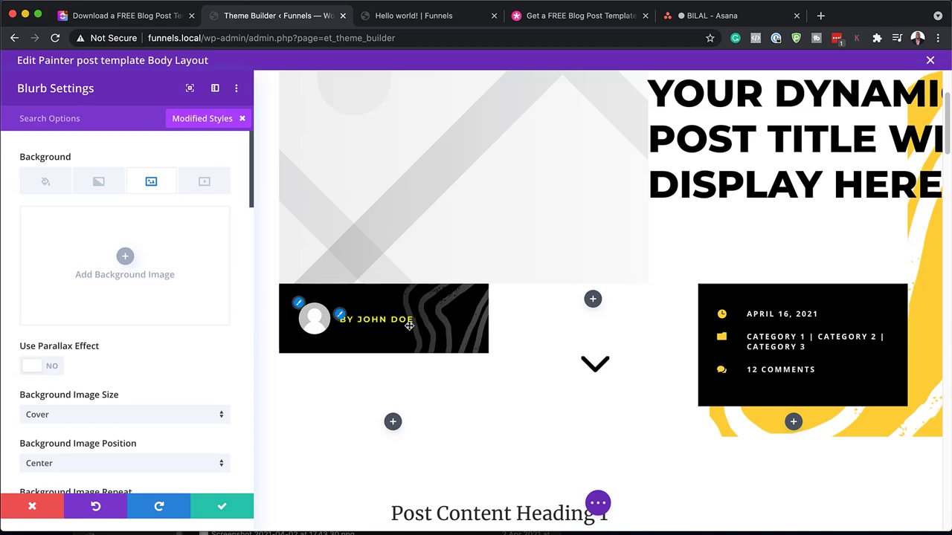
left_click(33, 508)
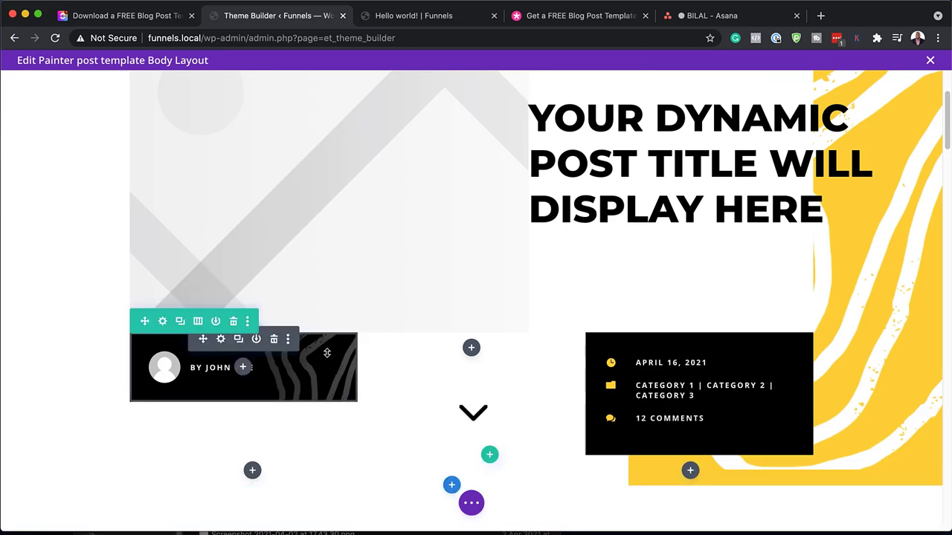
left_click(163, 321)
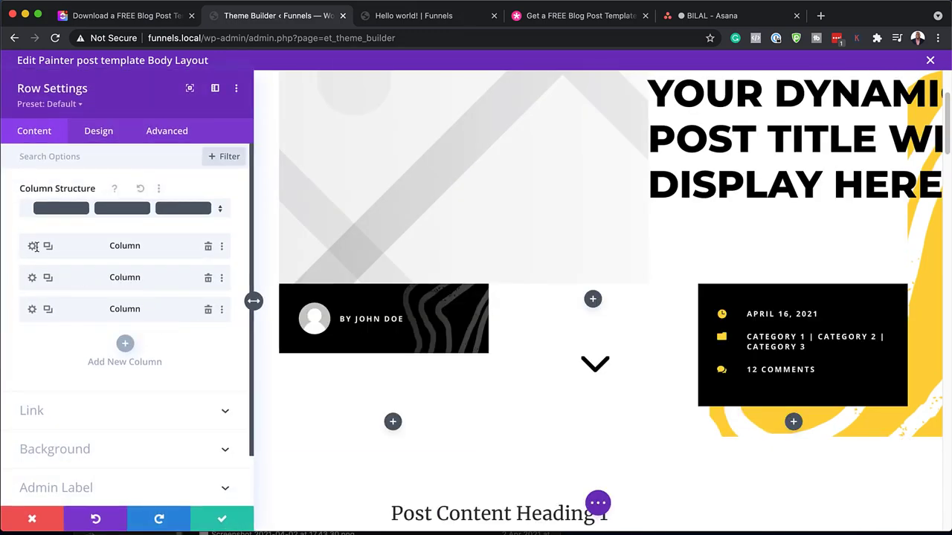
left_click(33, 247)
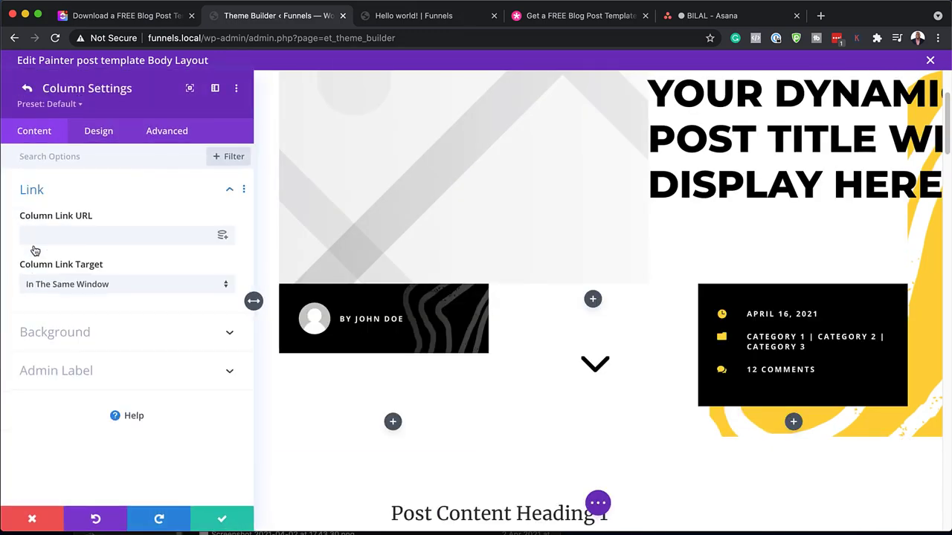
left_click(52, 334)
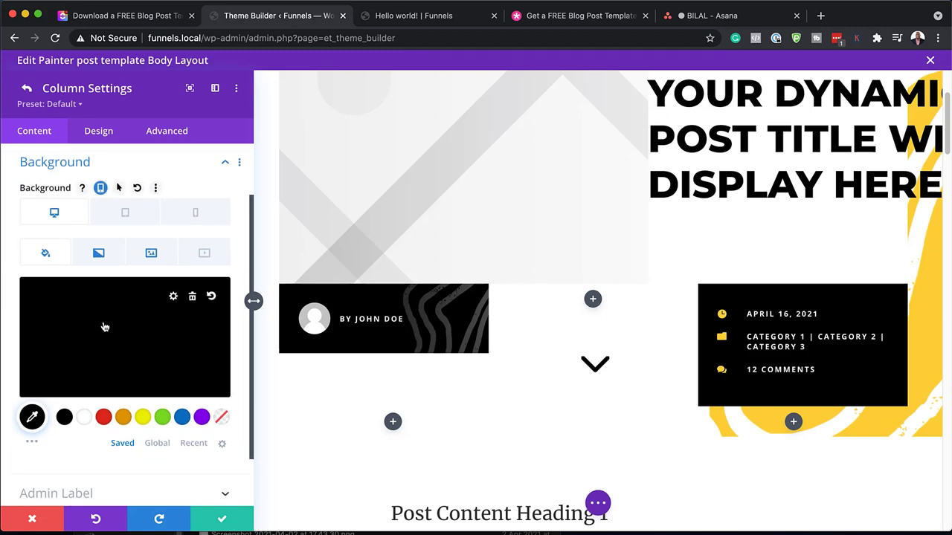
left_click(152, 254)
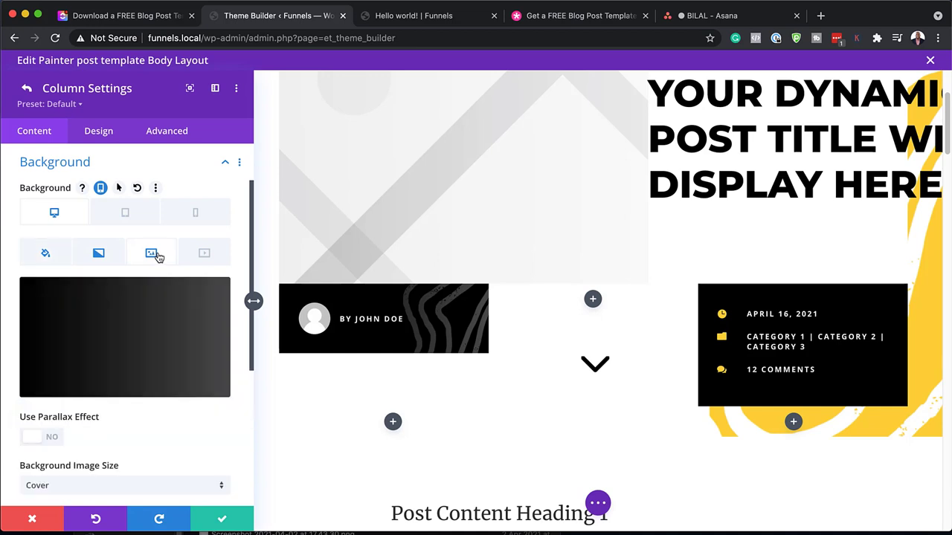
left_click(98, 254)
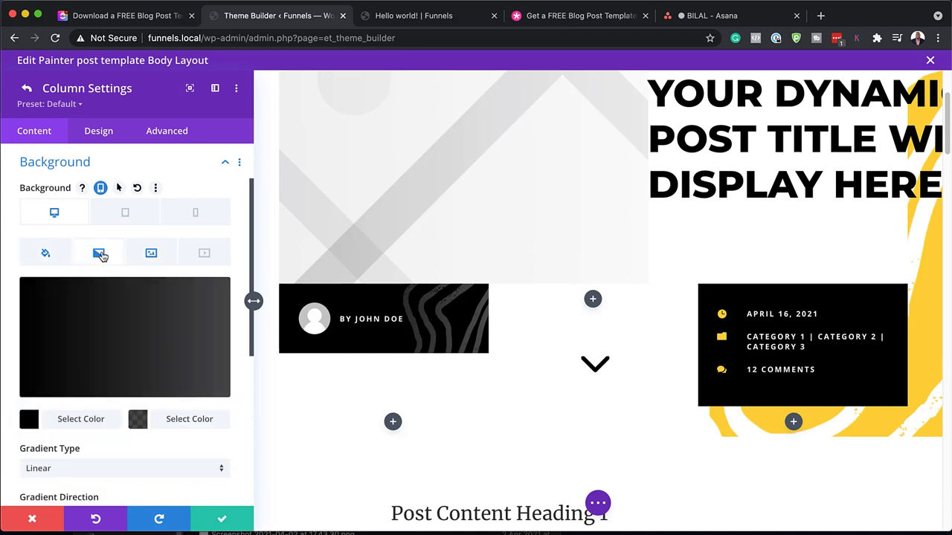
left_click(137, 418)
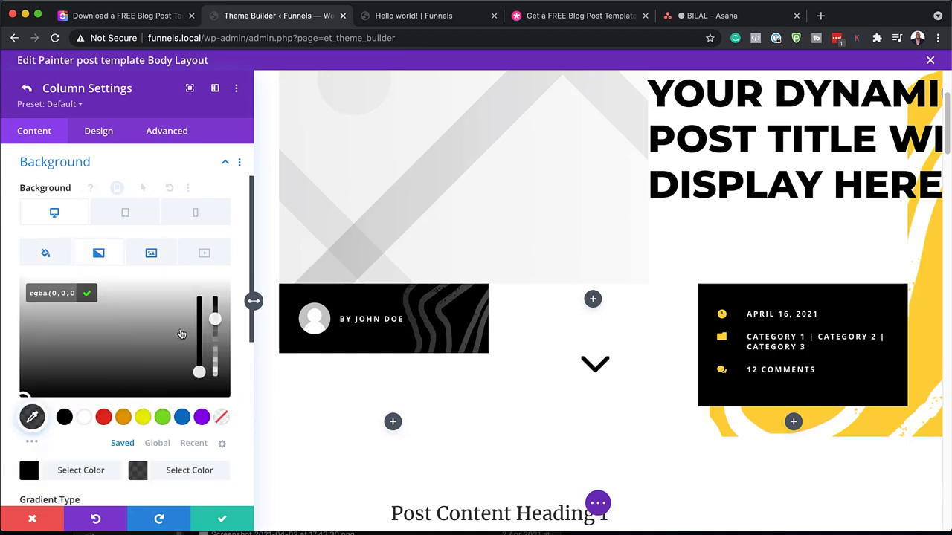
mouse_move(214, 318)
left_mouse_down()
mouse_move(216, 383)
mouse_move(218, 315)
mouse_move(217, 324)
left_mouse_up()
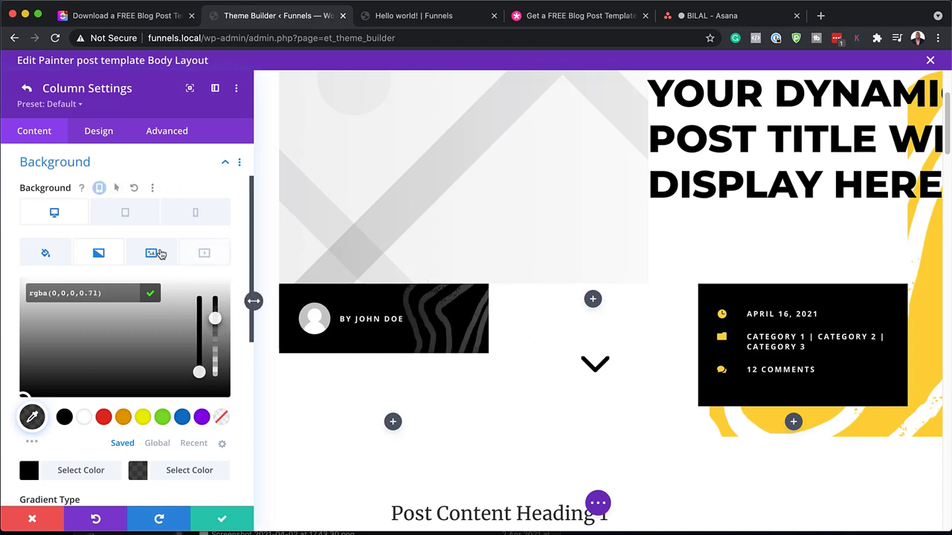
left_click(151, 253)
left_click(156, 334)
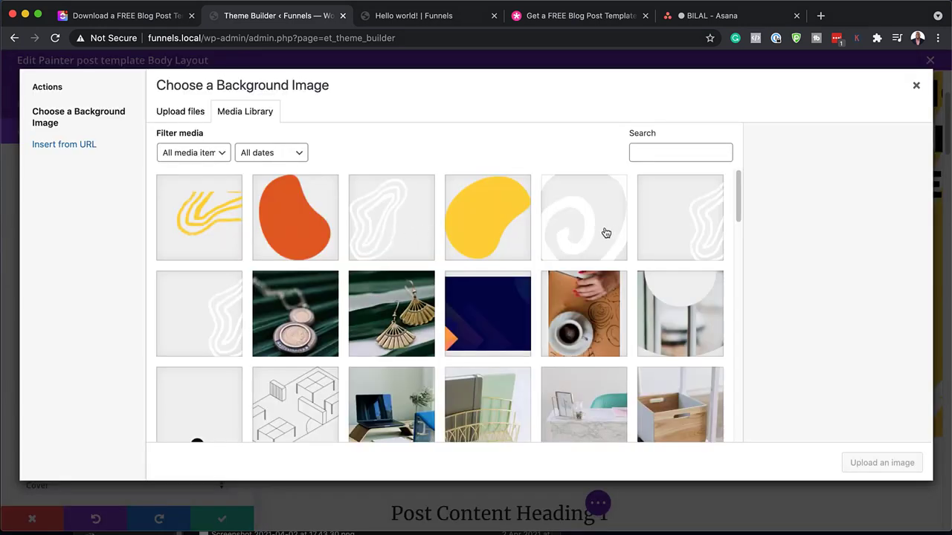
left_click(915, 86)
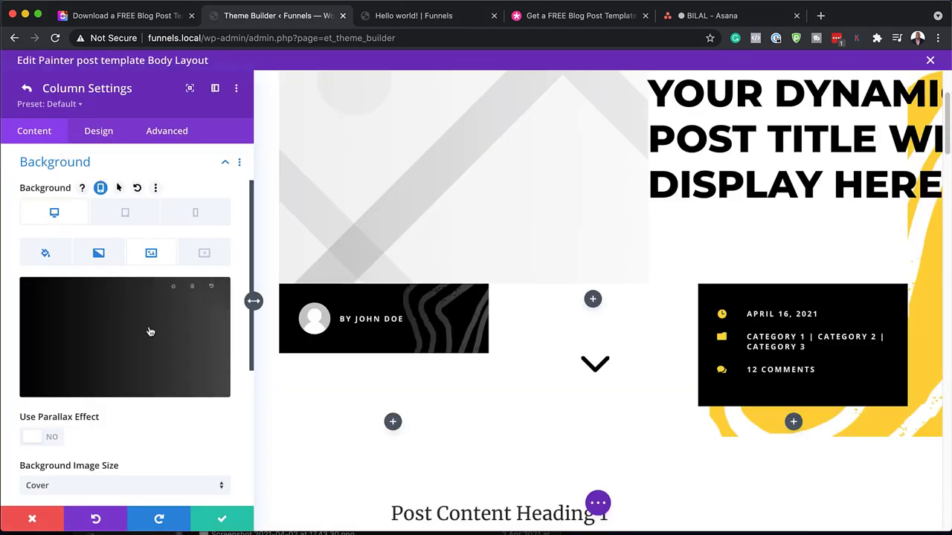
left_click(192, 298)
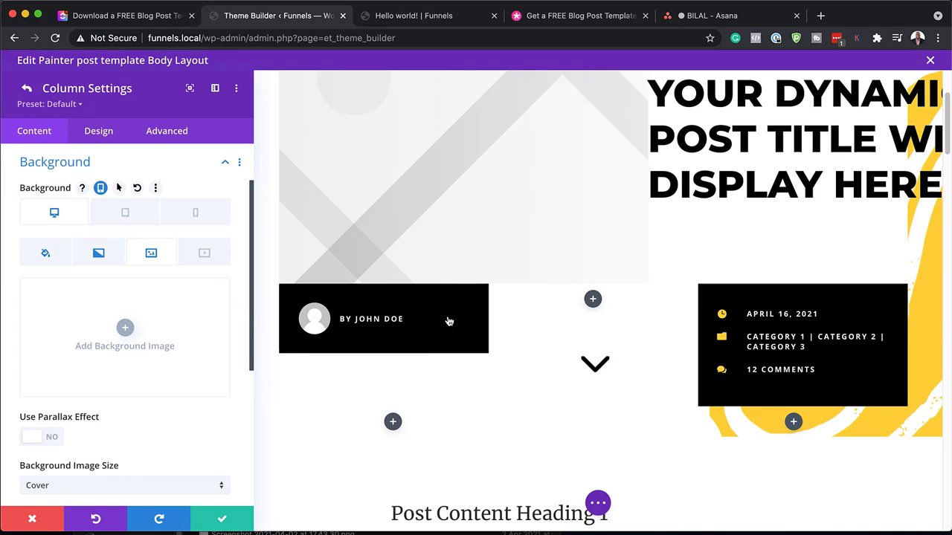
left_click(34, 520)
left_click(33, 520)
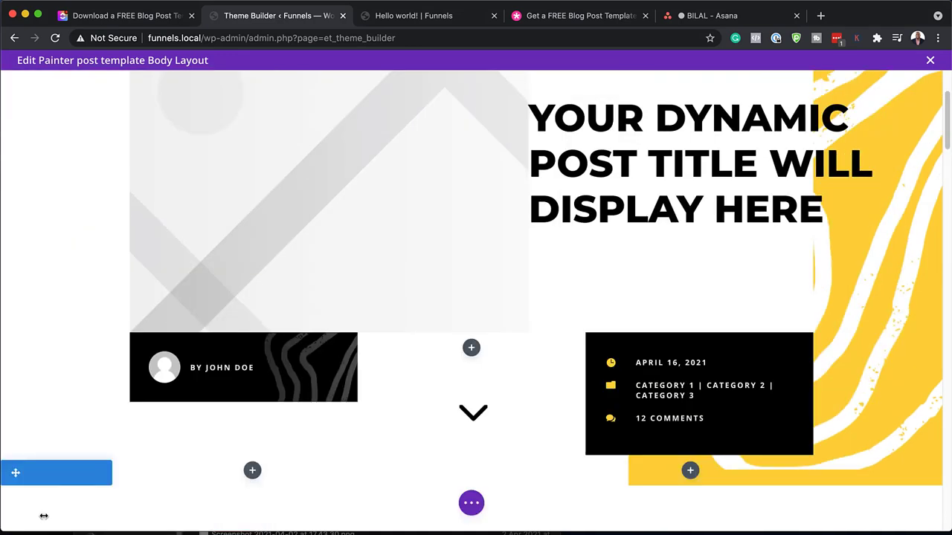
- Open the publish-date blurb and try a circled-arrow icon before restoring the clock icon
scroll(563, 393, "down", 2)
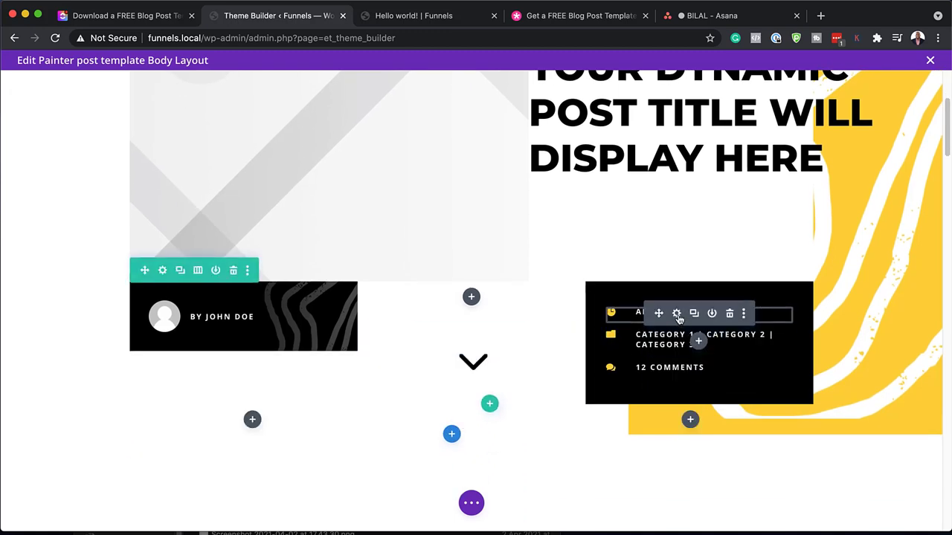
left_click(677, 313)
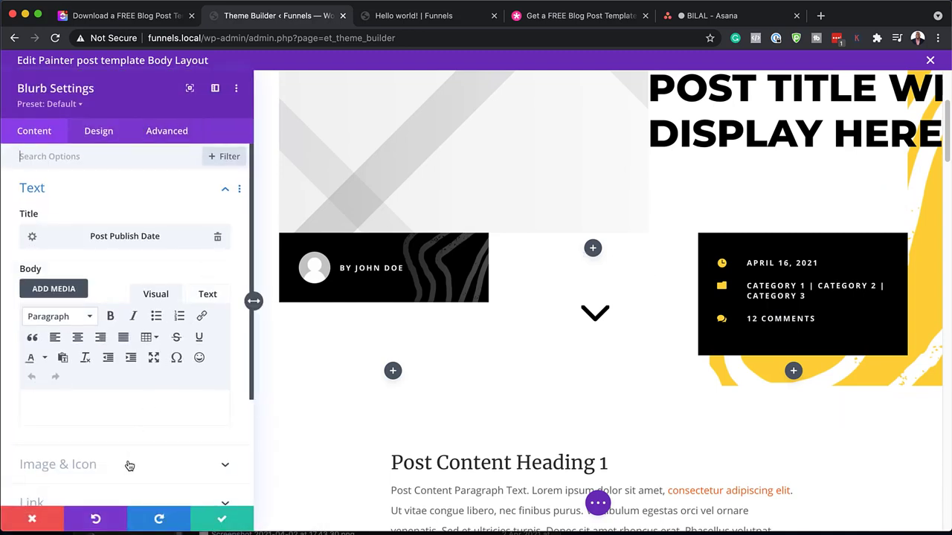
scroll(135, 465, "down", 1)
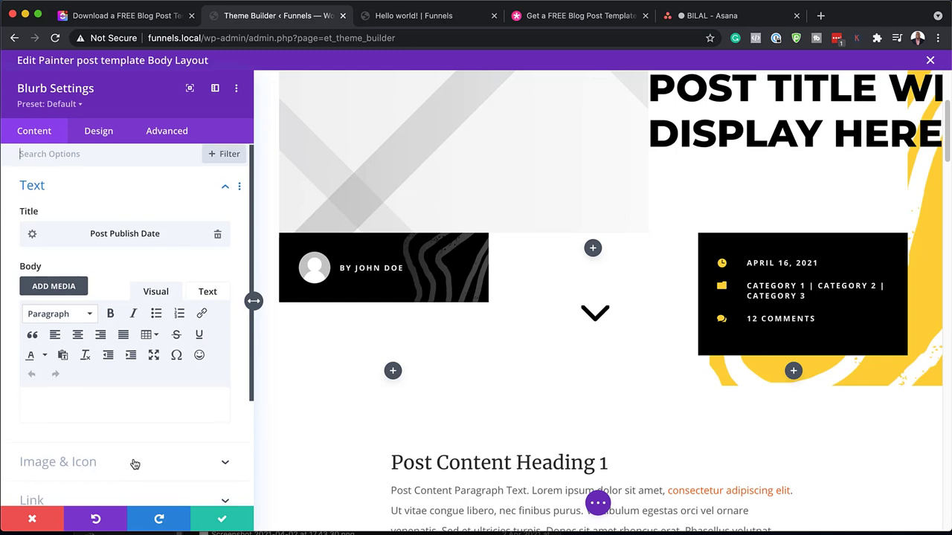
left_click(135, 461)
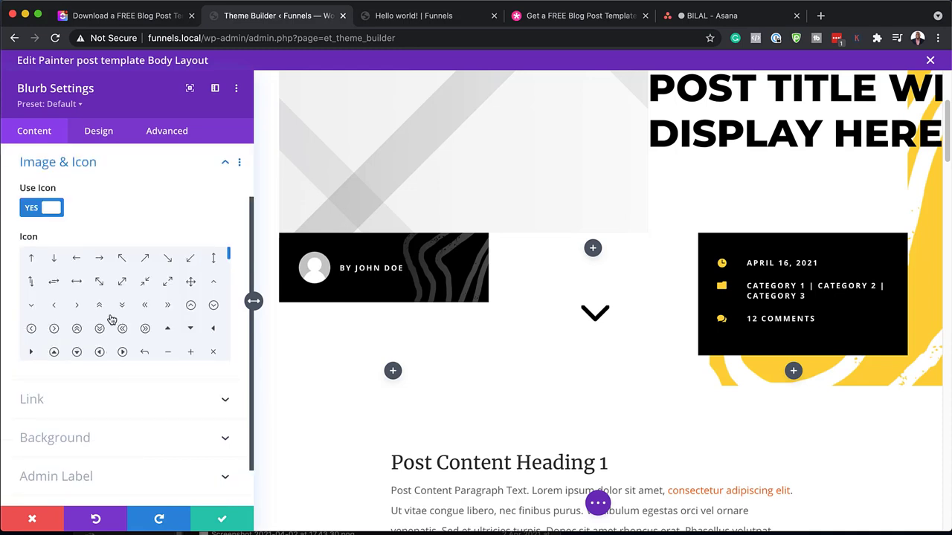
left_click(55, 354)
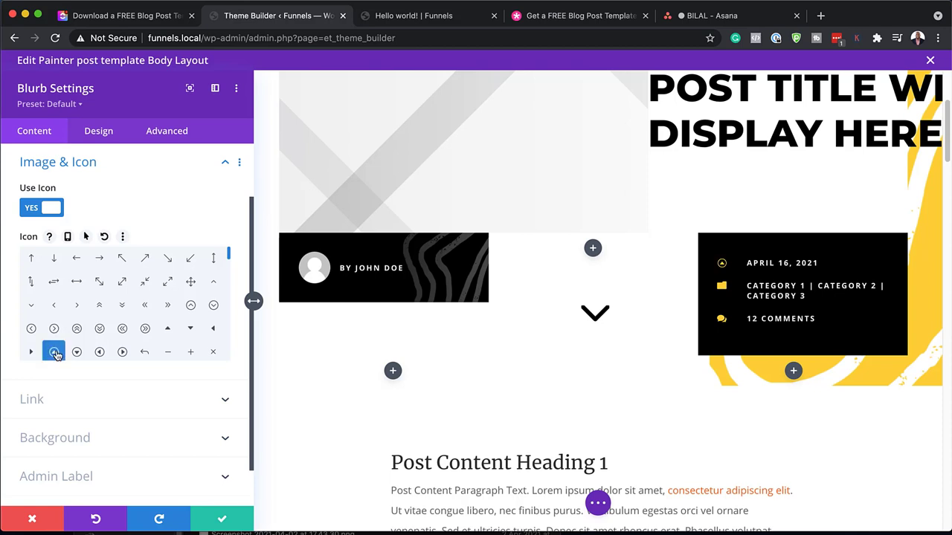
left_click(168, 308)
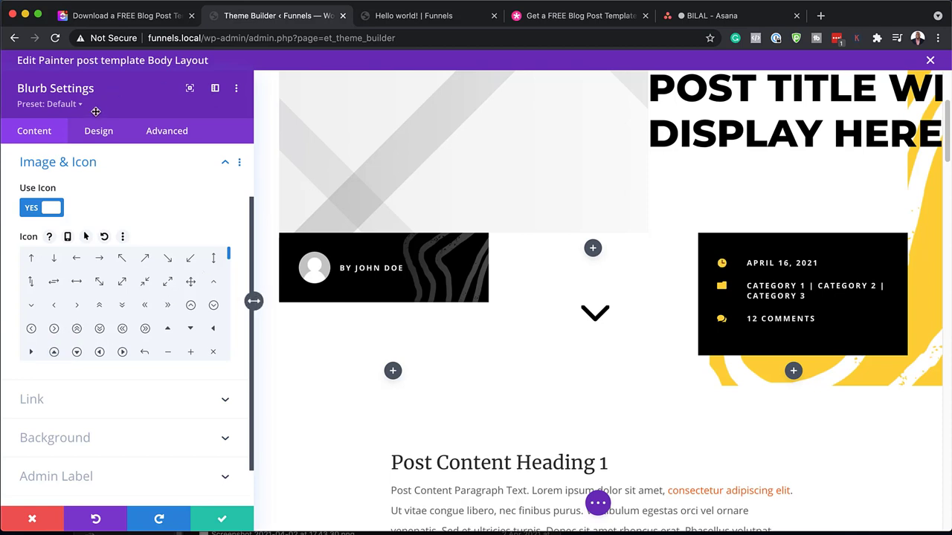
- Try orange, blue and purple on the date icon, ending on white
left_click(104, 135)
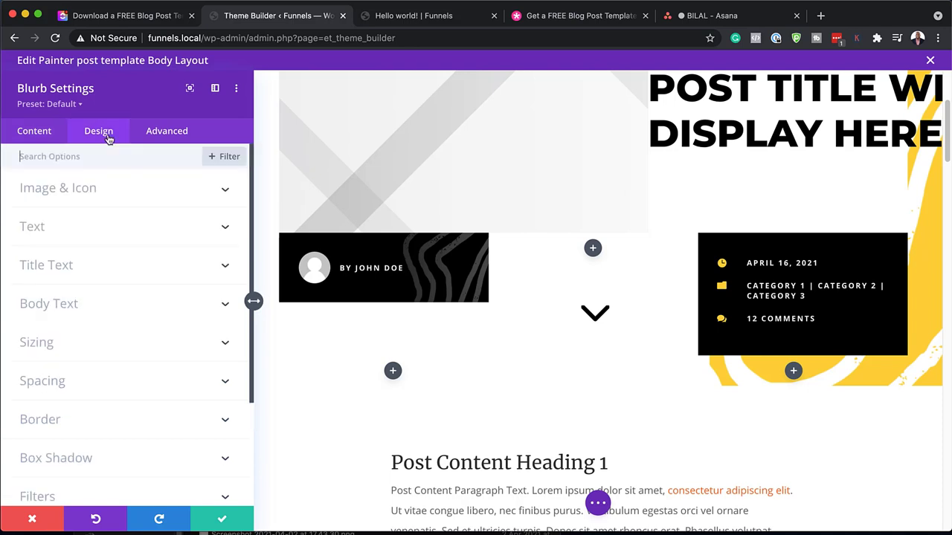
left_click(92, 189)
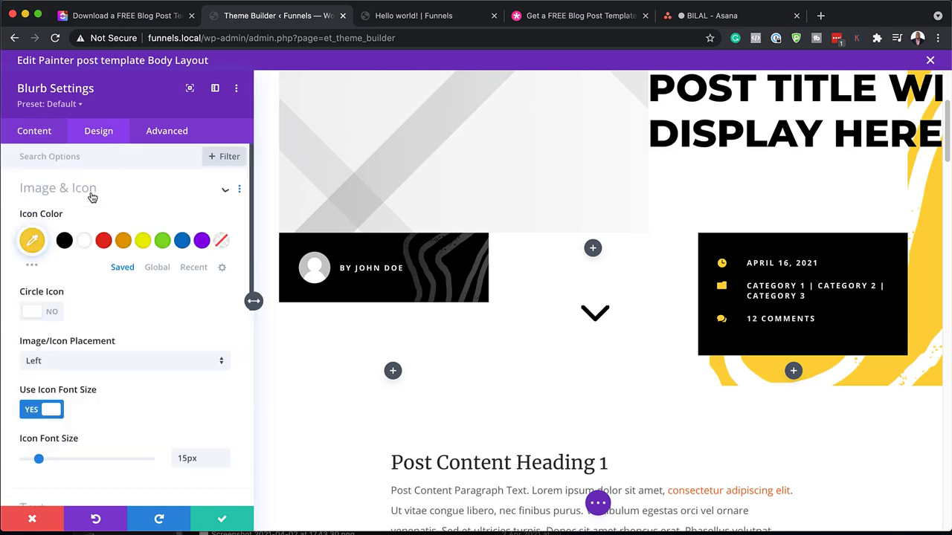
left_click(123, 244)
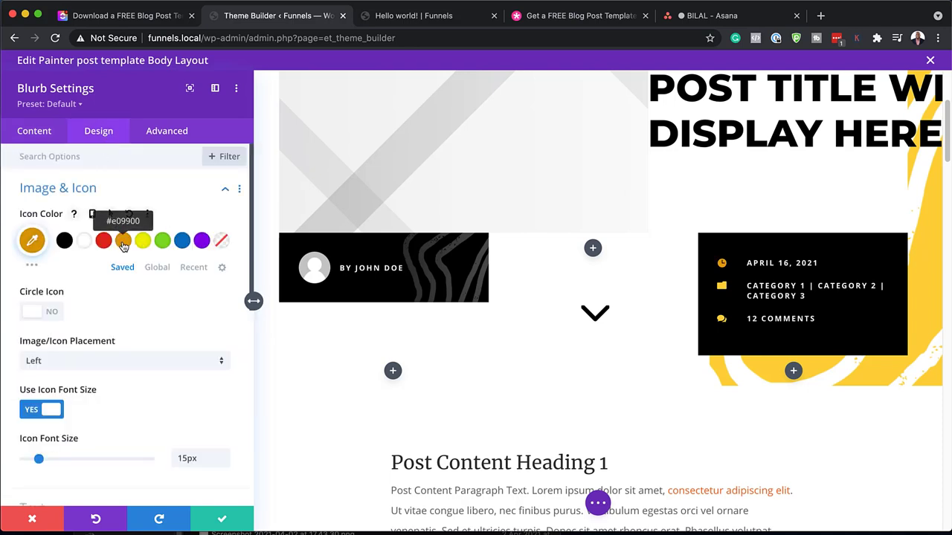
left_click(183, 242)
left_click(202, 243)
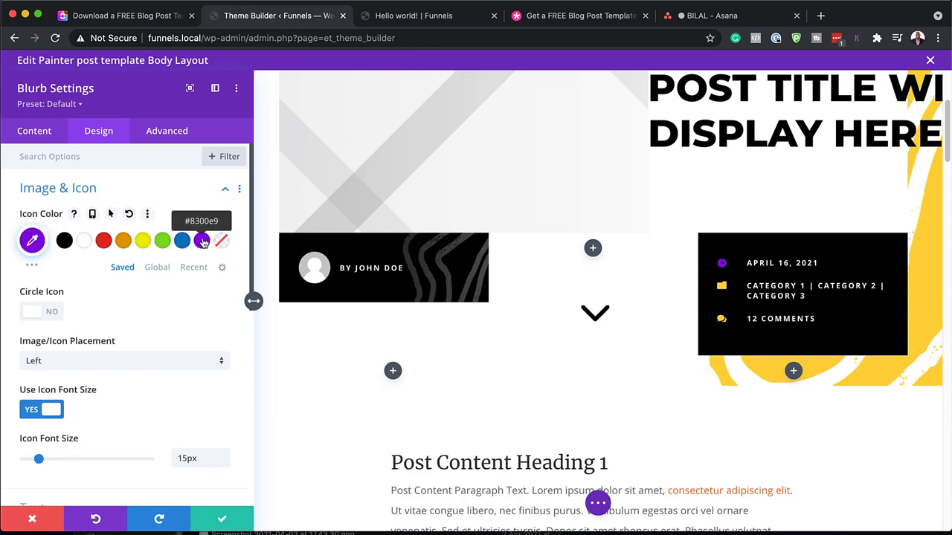
left_click(86, 242)
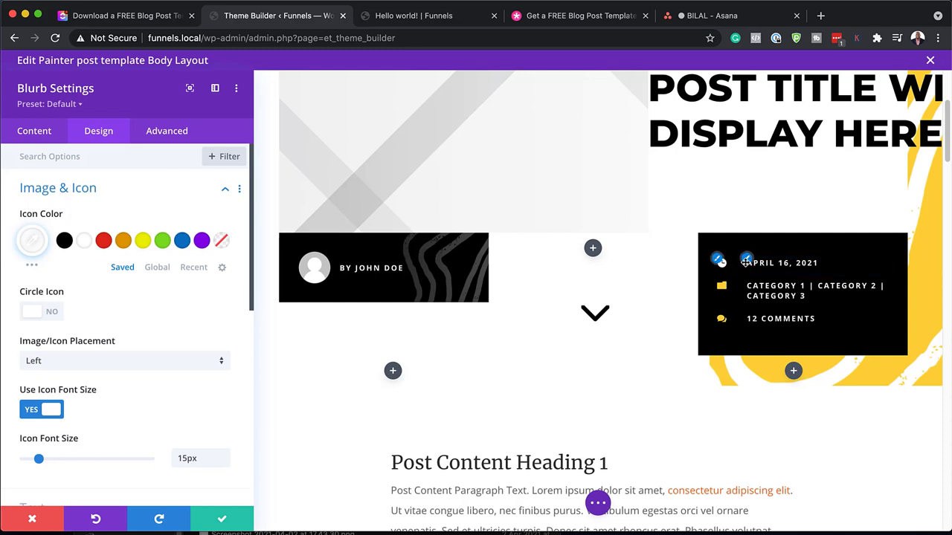
- Try Montserrat, 14px and yellow, orange, red on the date title, then discard all changes
left_click(746, 260)
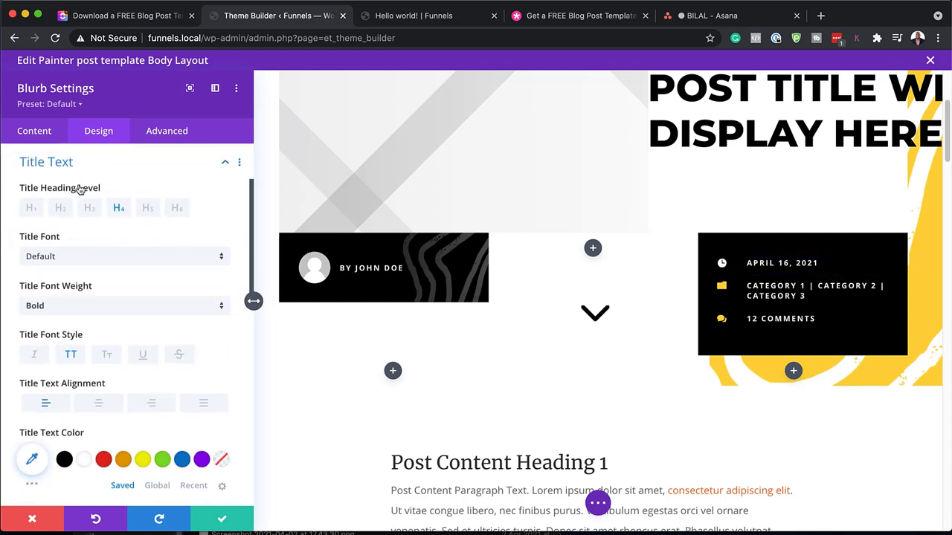
left_click(91, 256)
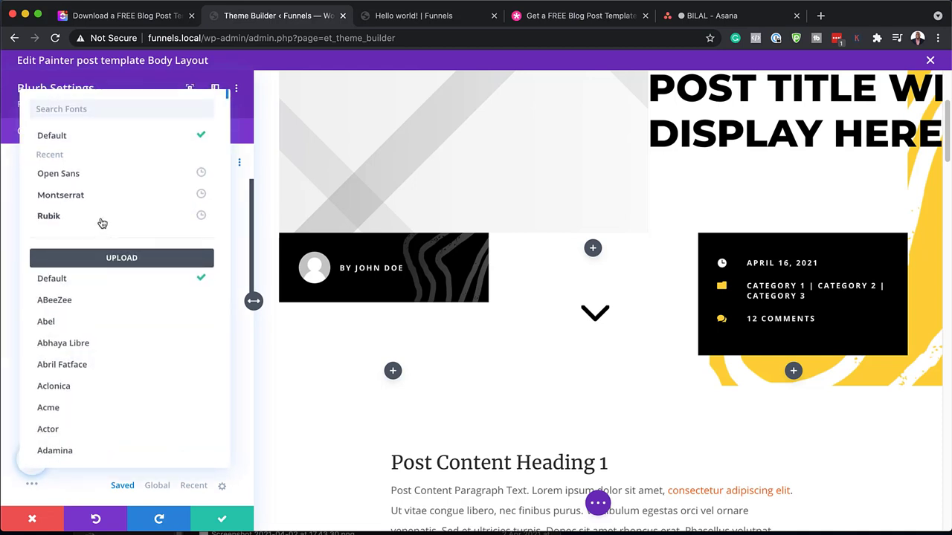
left_click(107, 195)
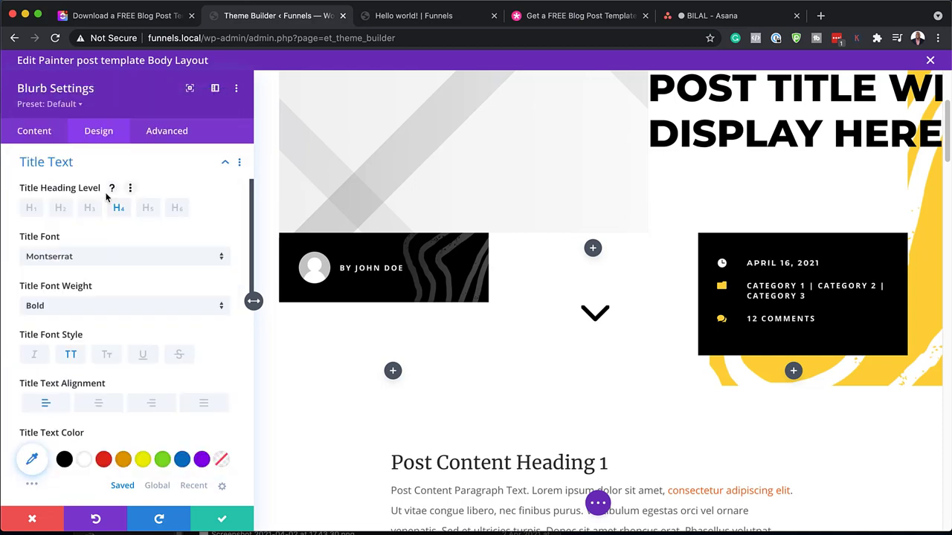
scroll(211, 367, "down", 3)
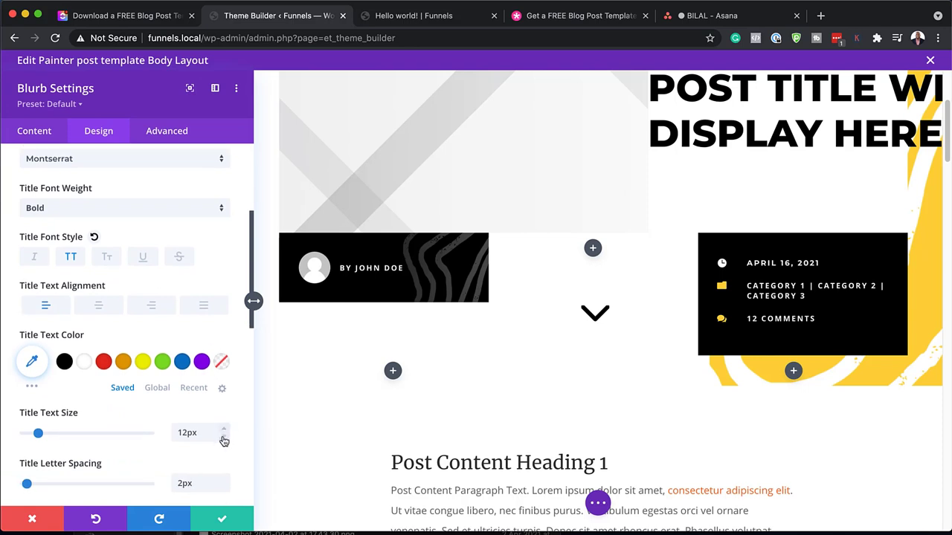
left_click(224, 430)
left_click(224, 430)
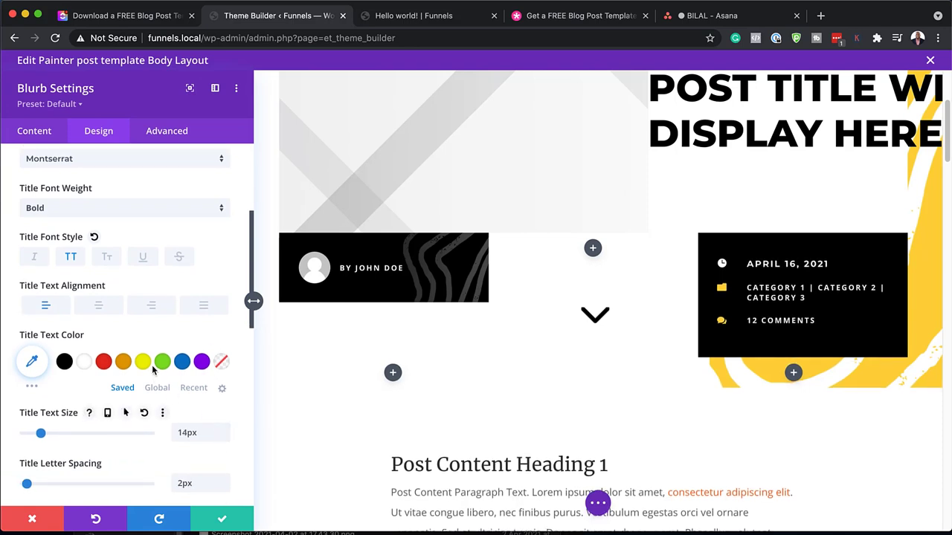
left_click(144, 364)
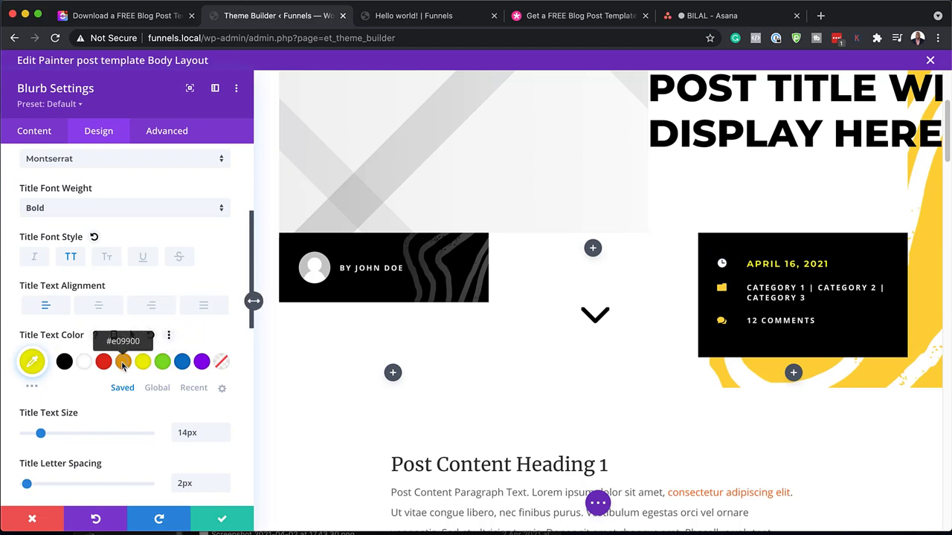
left_click(124, 363)
left_click(103, 362)
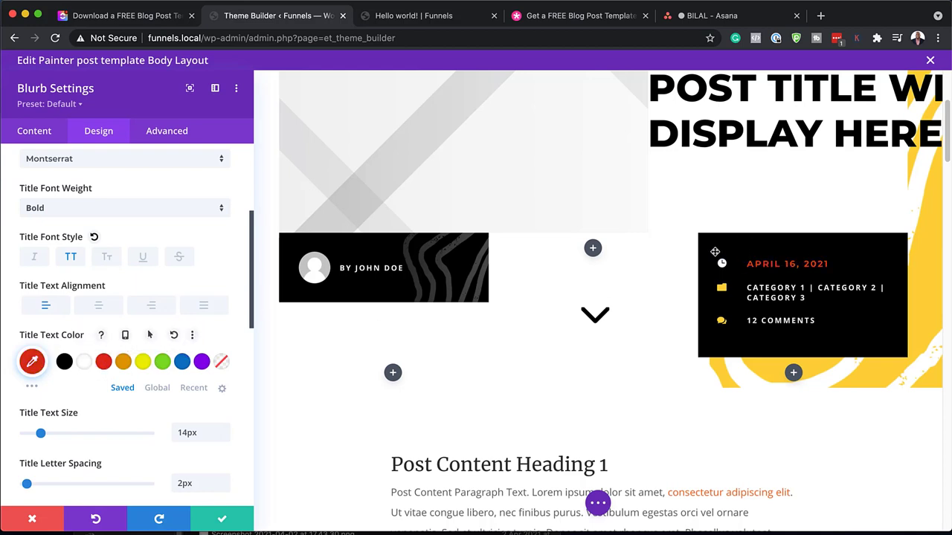
left_click(35, 520)
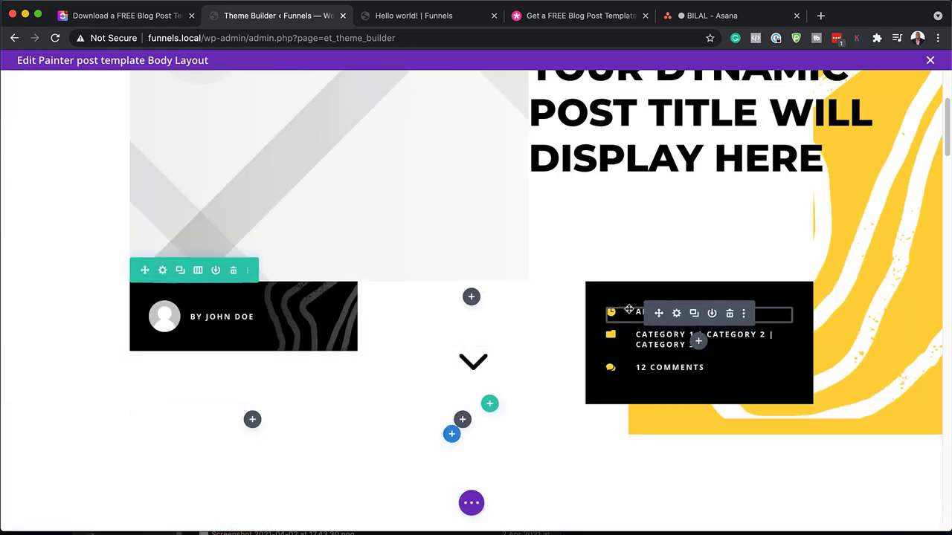
mouse_move(669, 318)
left_mouse_down()
mouse_move(658, 335)
mouse_move(669, 379)
mouse_move(665, 344)
mouse_move(639, 376)
mouse_move(664, 334)
mouse_move(653, 318)
left_mouse_up()
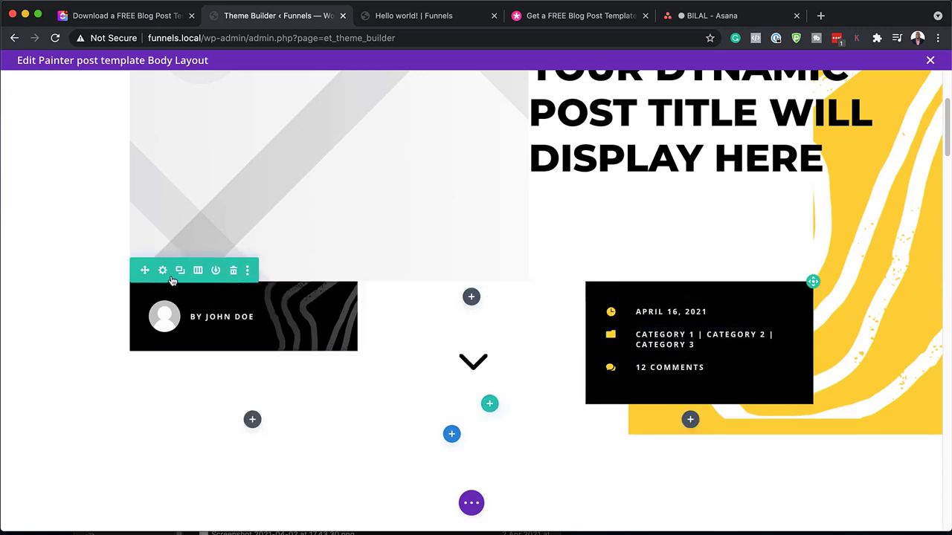
left_click(163, 271)
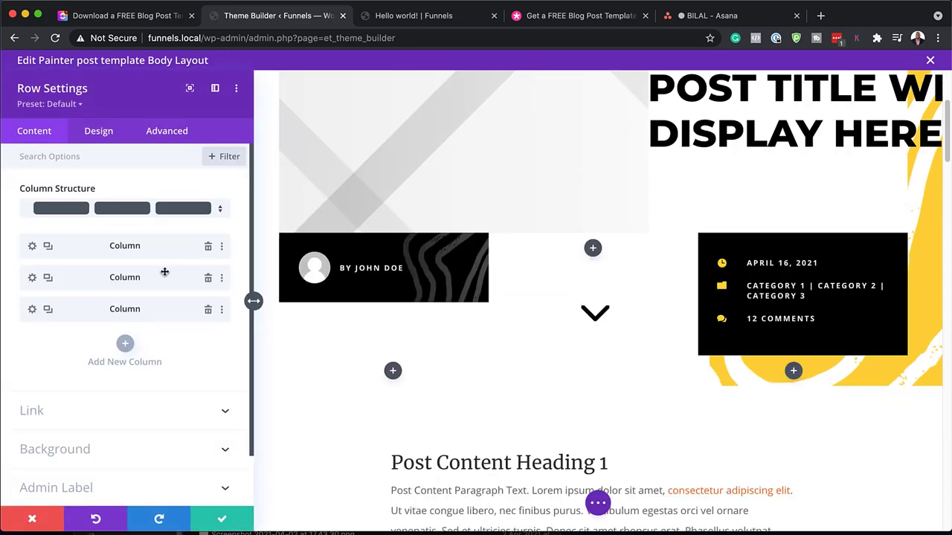
left_click(32, 311)
left_click(60, 331)
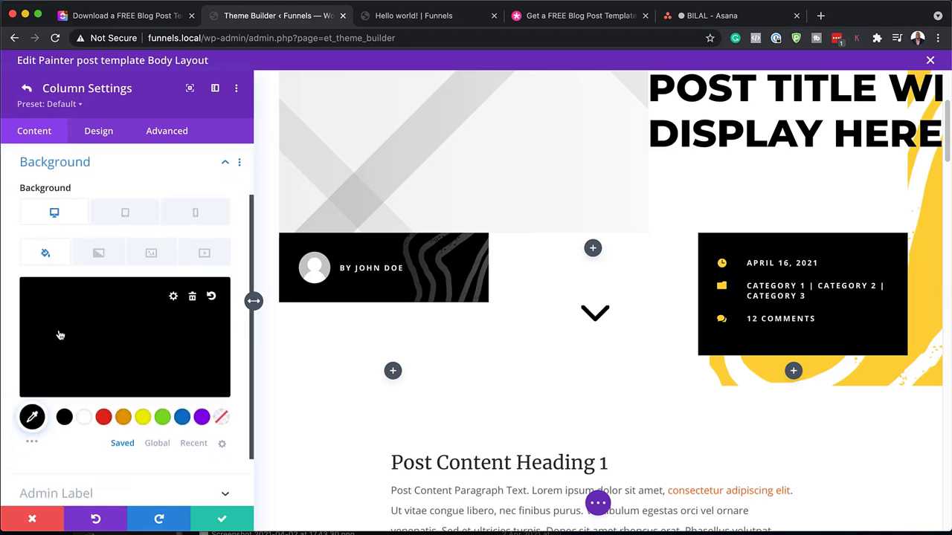
left_click(104, 418)
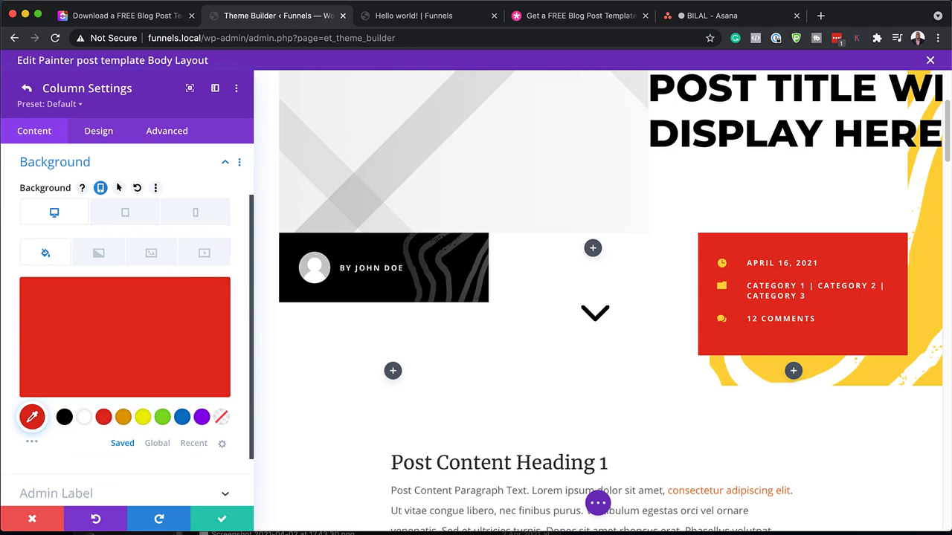
left_click(164, 419)
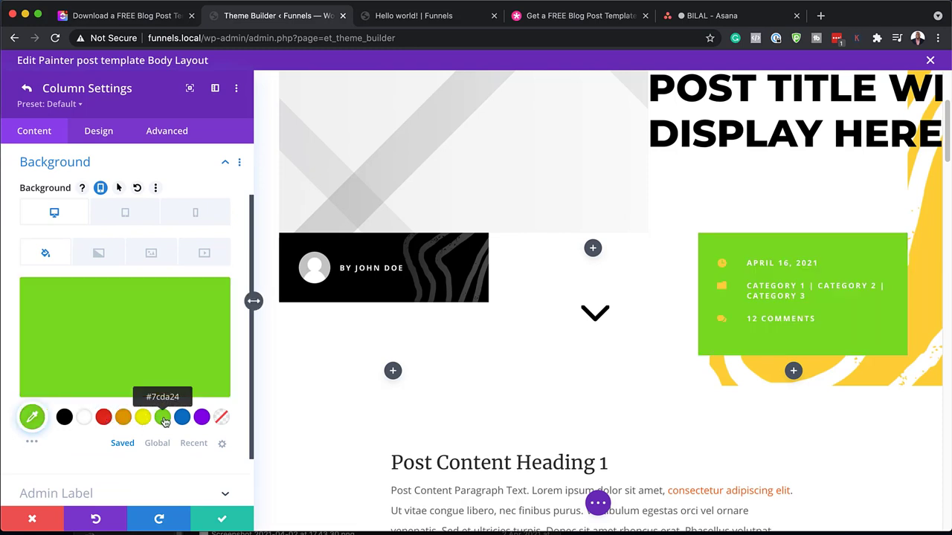
left_click(202, 417)
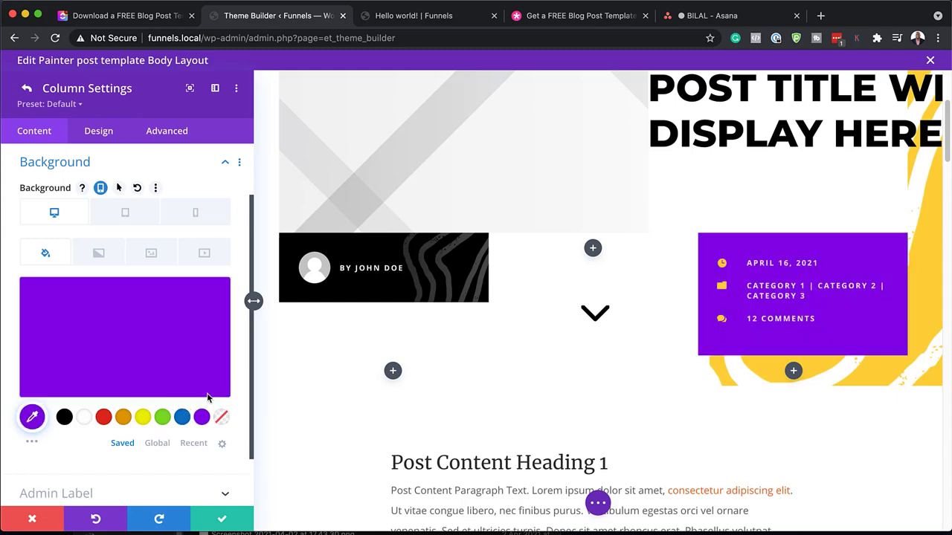
left_click(38, 519)
- Set the post content's Heading 1 to Montserrat Bold in black
scroll(371, 391, "down", 5)
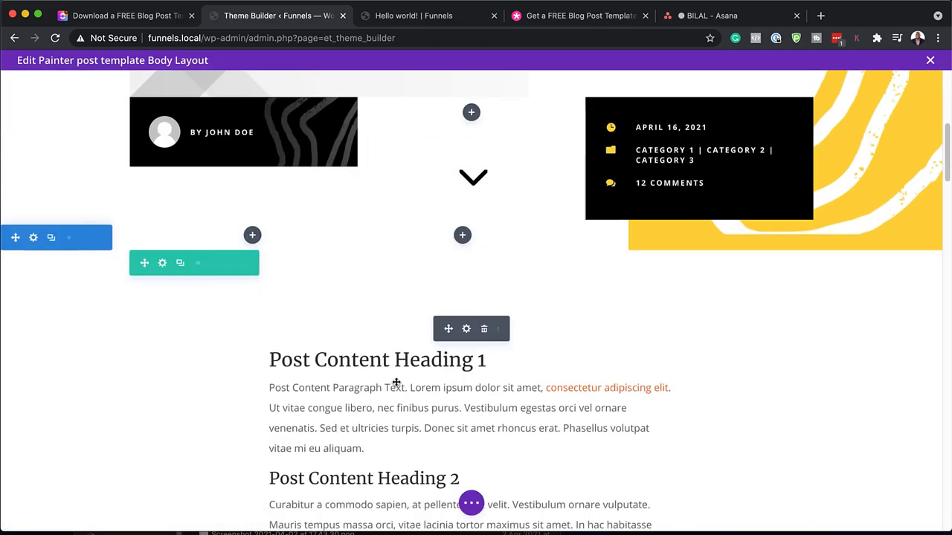
scroll(396, 382, "down", 2)
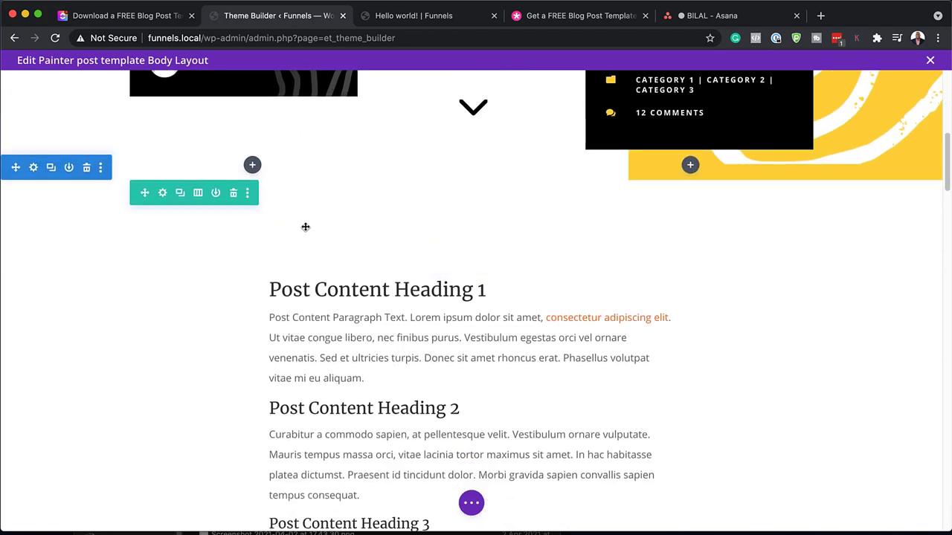
scroll(419, 270, "down", 1)
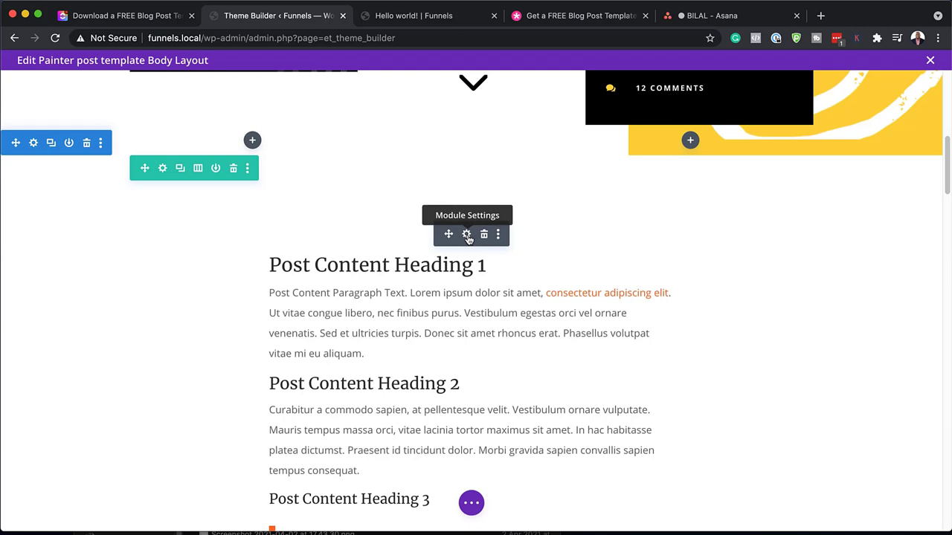
left_click(466, 234)
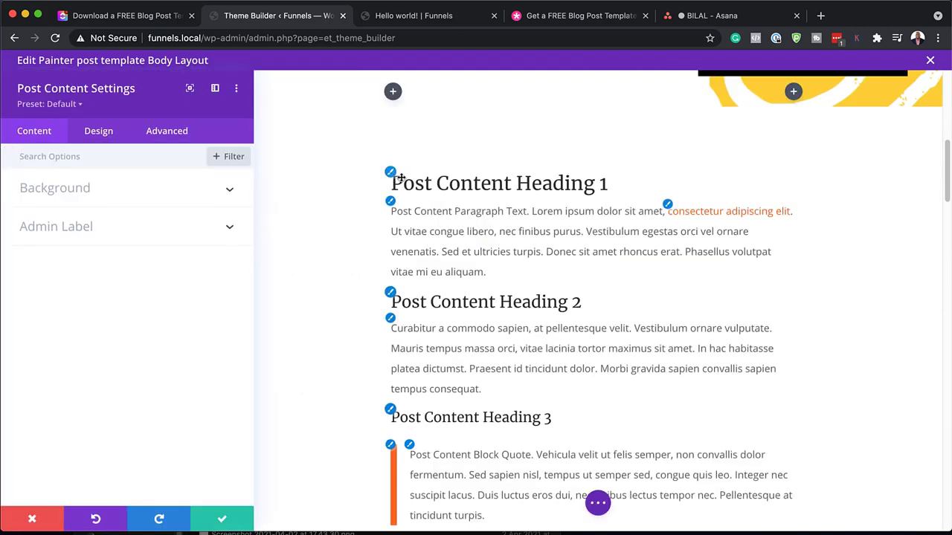
left_click(392, 175)
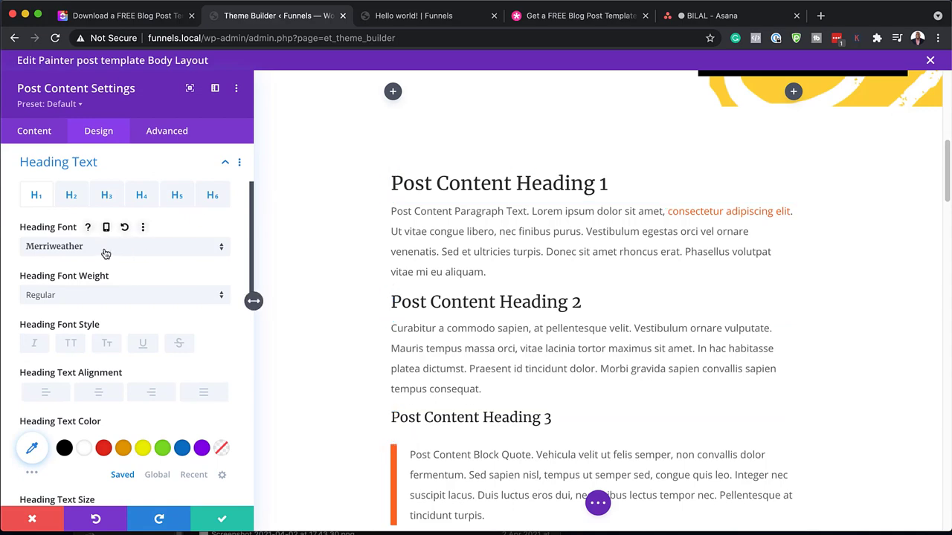
left_click(105, 252)
left_click(108, 217)
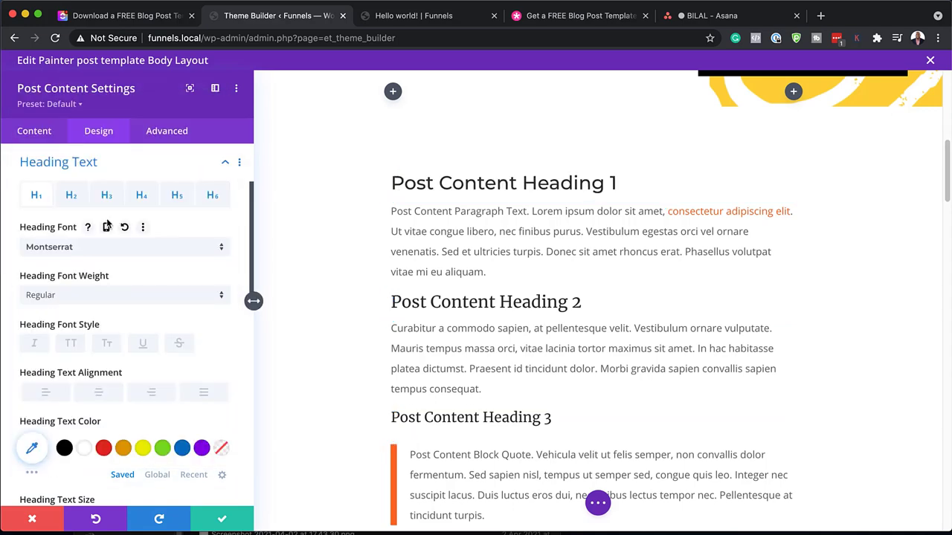
left_click(127, 296)
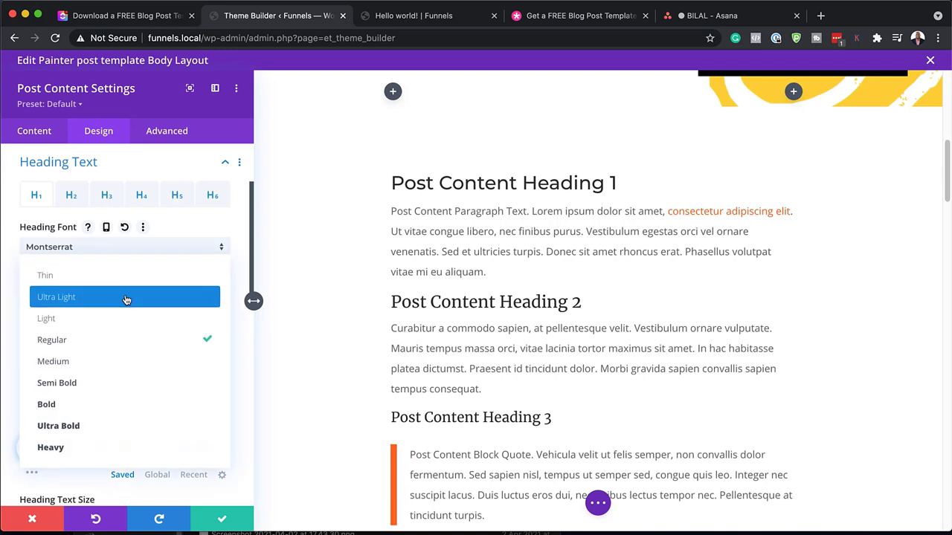
left_click(130, 384)
left_click(95, 295)
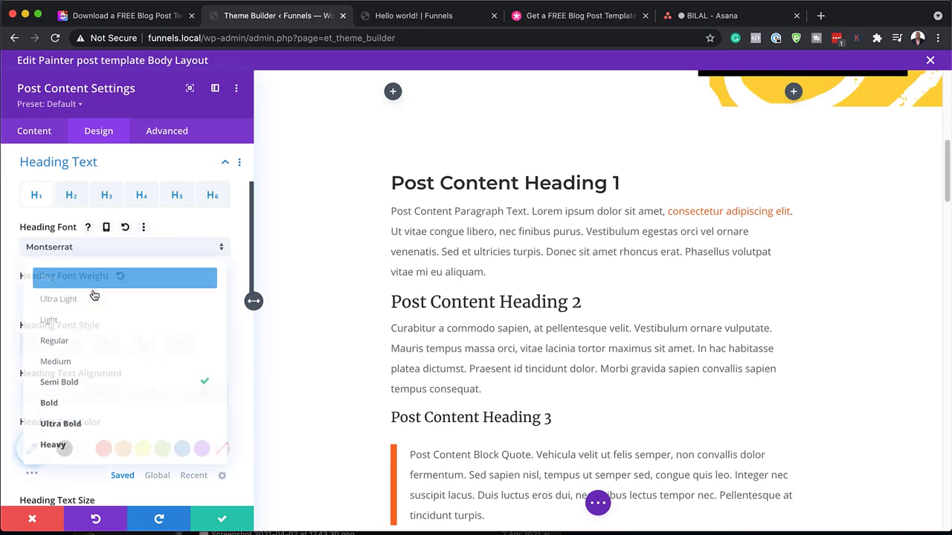
left_click(100, 403)
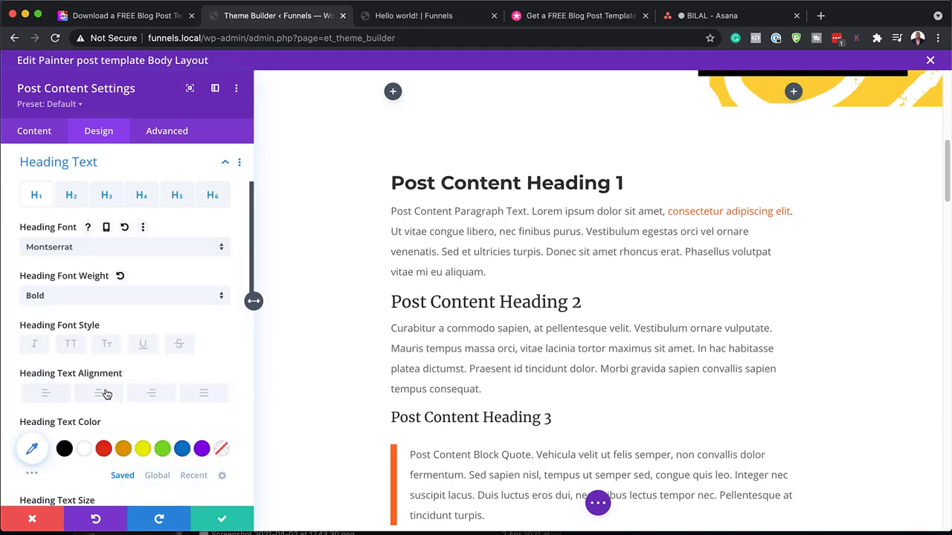
left_click(103, 448)
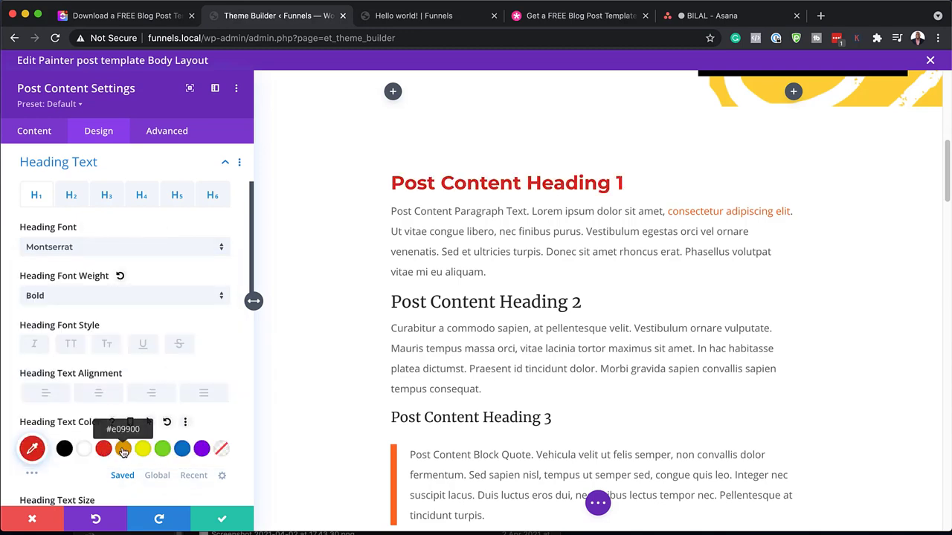
left_click(123, 450)
left_click(64, 449)
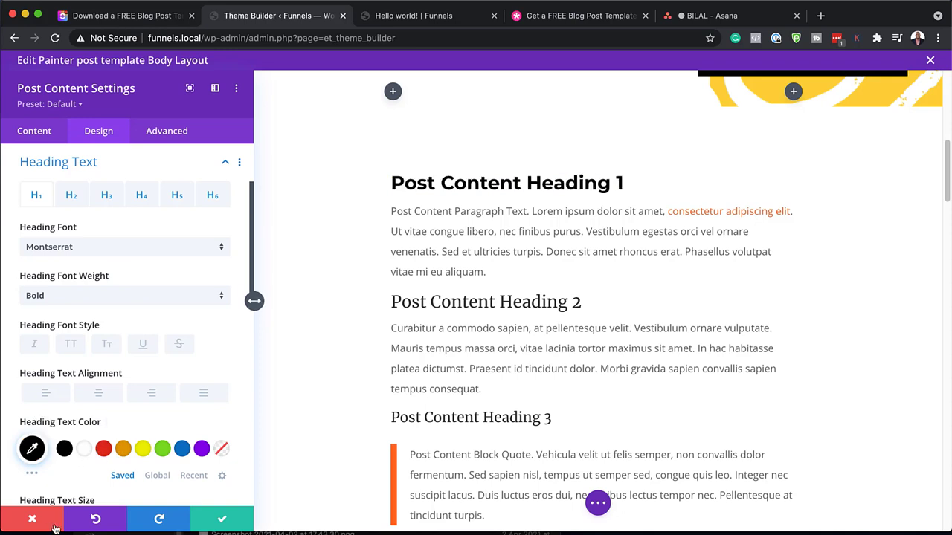
- Set the paragraph text to Montserrat at 17px and save the Post Content settings
mouse_move(393, 209)
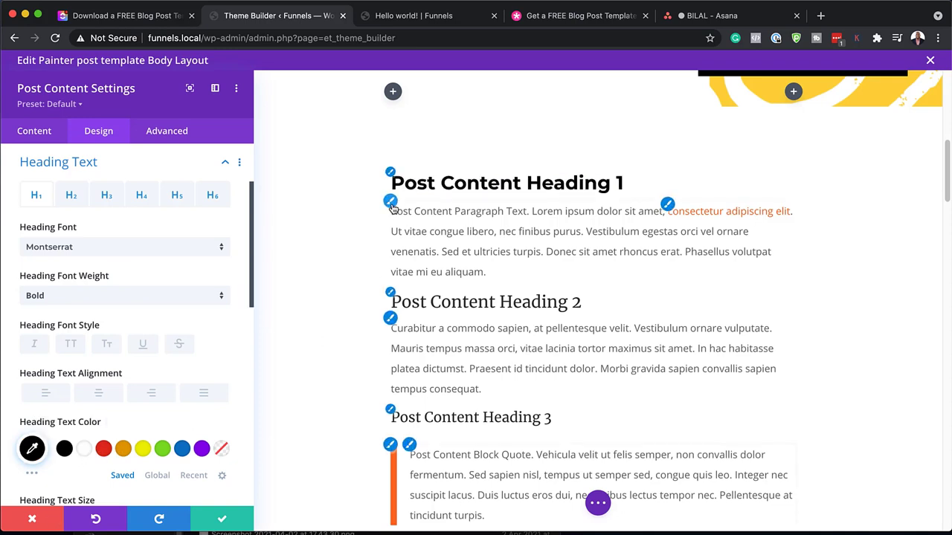
left_click(391, 204)
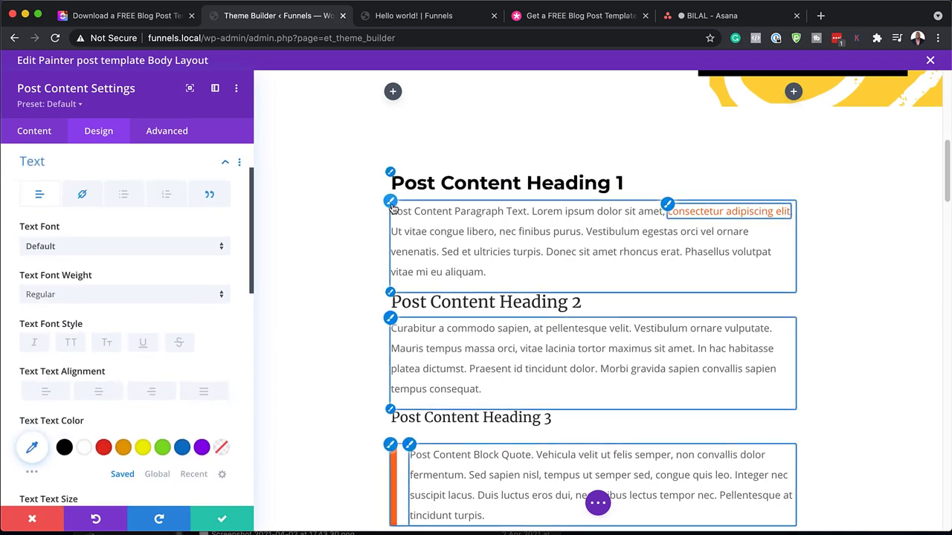
left_click(142, 250)
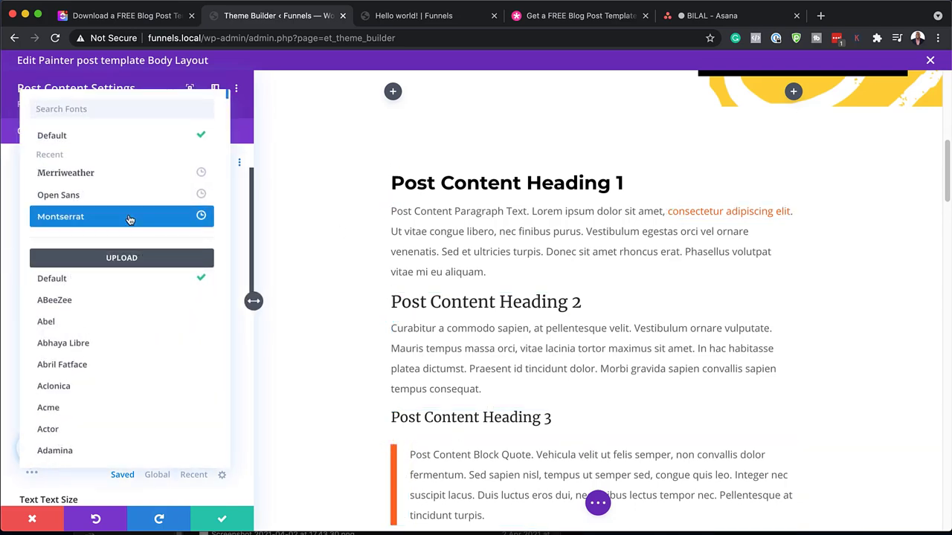
left_click(129, 216)
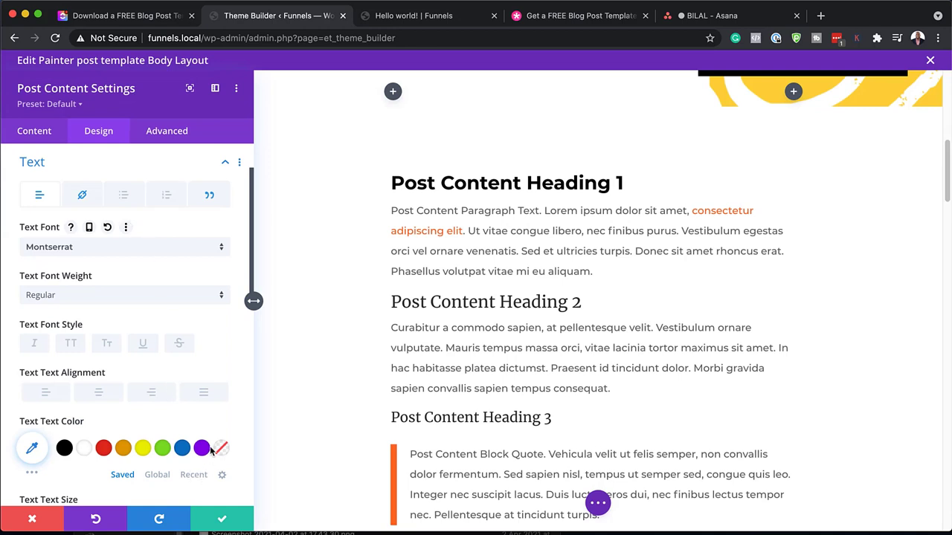
scroll(211, 446, "down", 3)
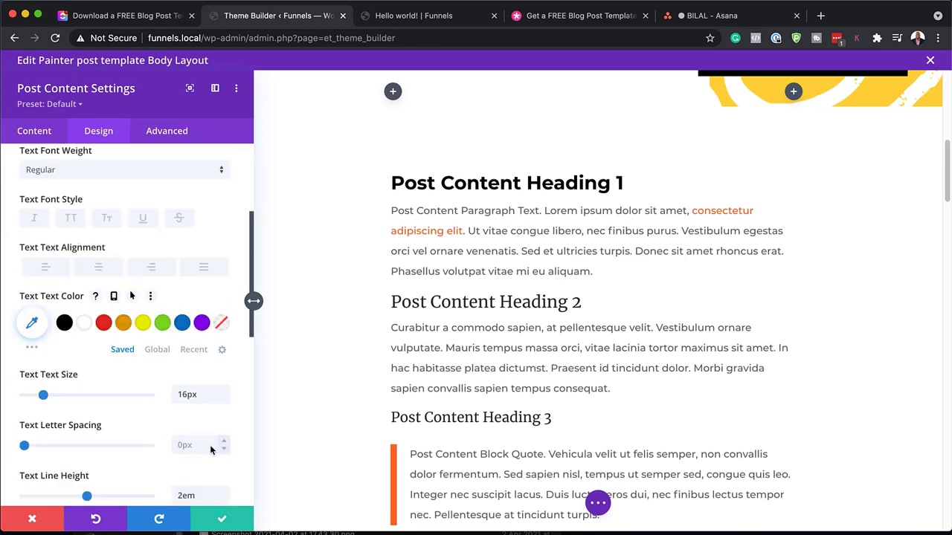
left_click(223, 393)
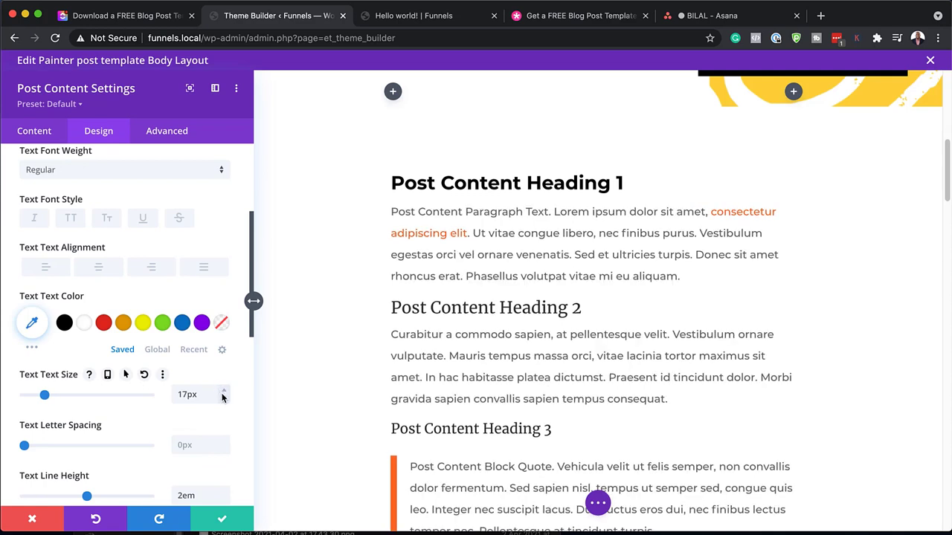
scroll(223, 417, "down", 1)
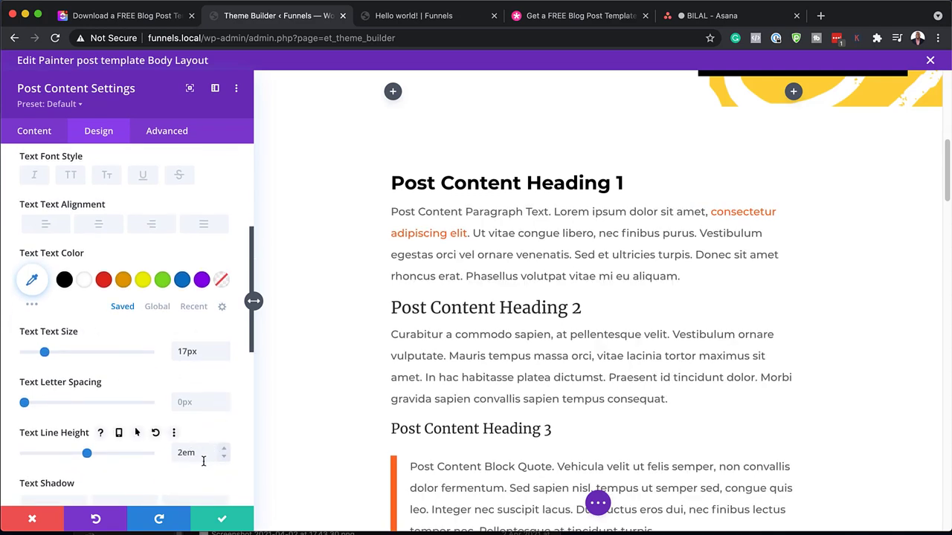
left_click(224, 524)
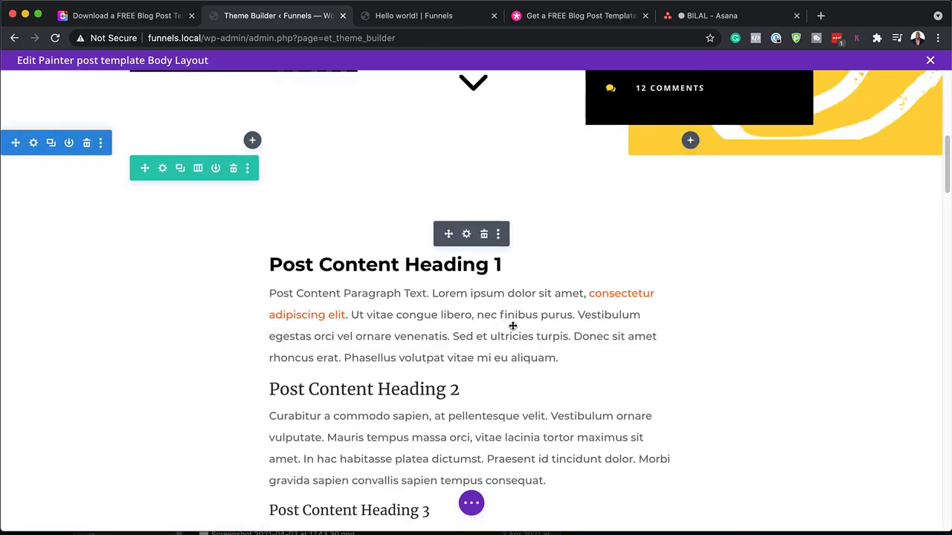
- Open the author section's settings and remove its background image
scroll(511, 330, "down", 5)
scroll(513, 328, "down", 2)
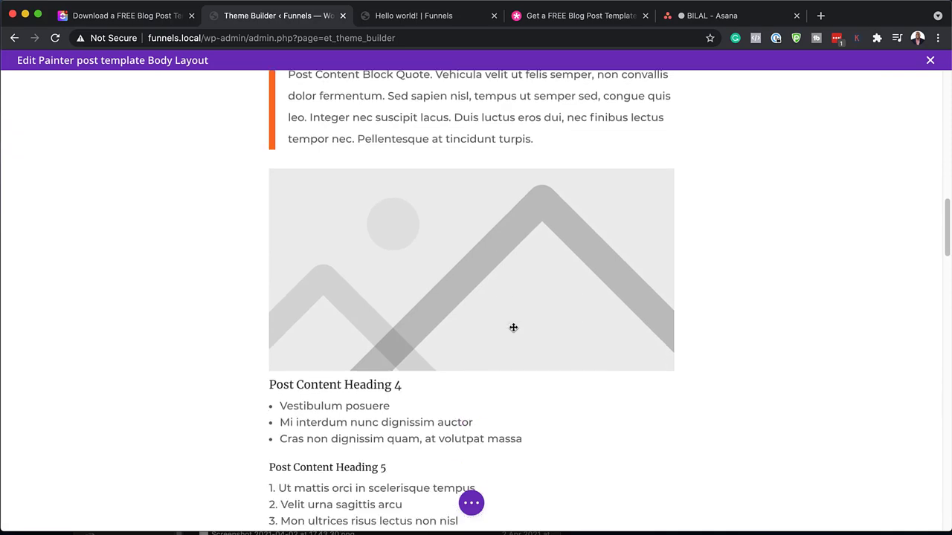
scroll(528, 260, "down", 8)
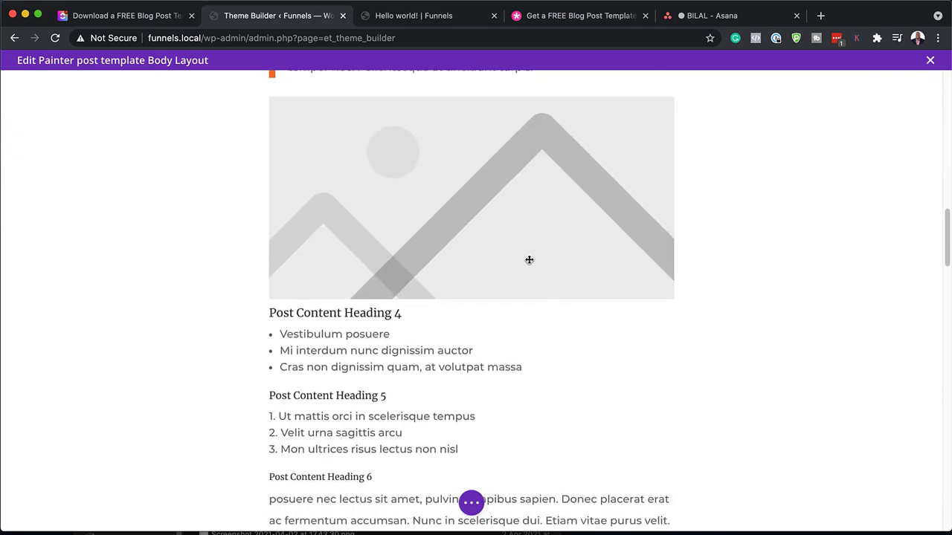
scroll(557, 292, "down", 2)
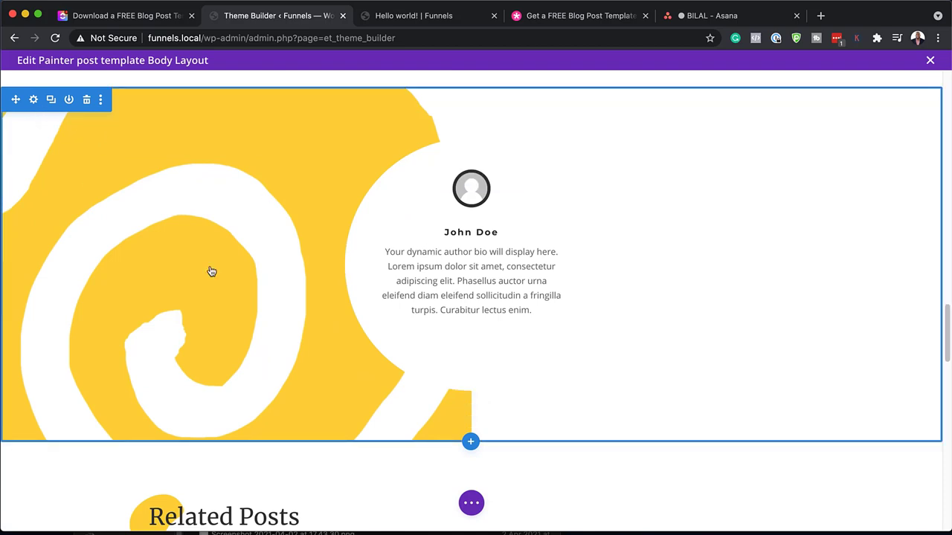
left_click(32, 101)
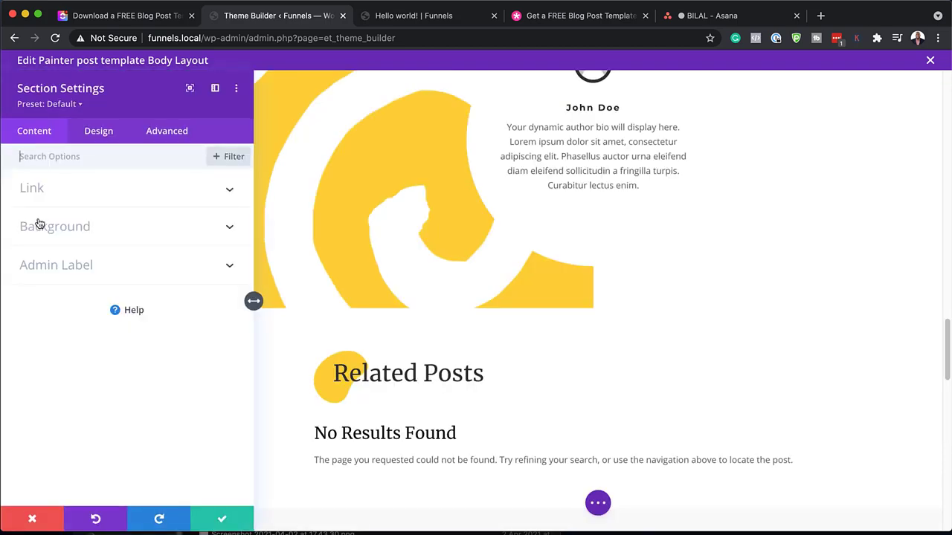
left_click(100, 231)
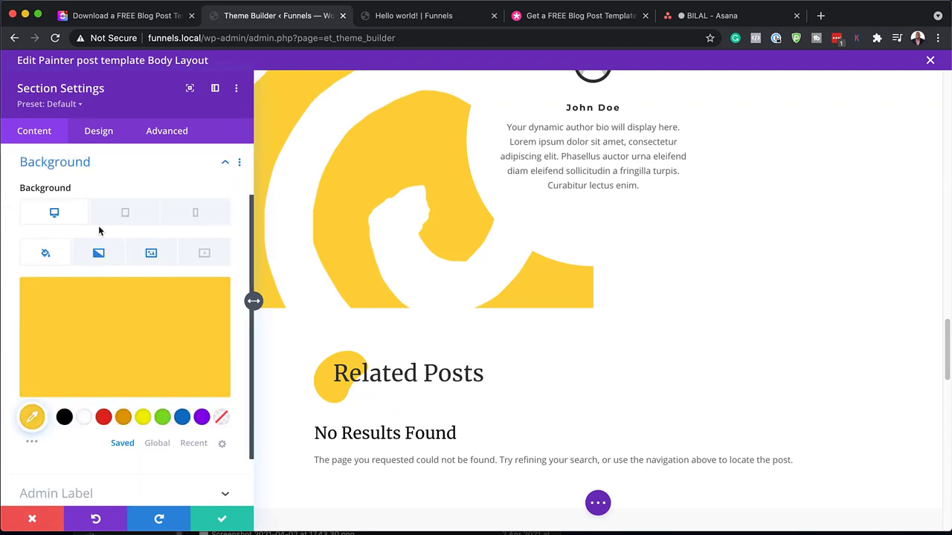
left_click(164, 255)
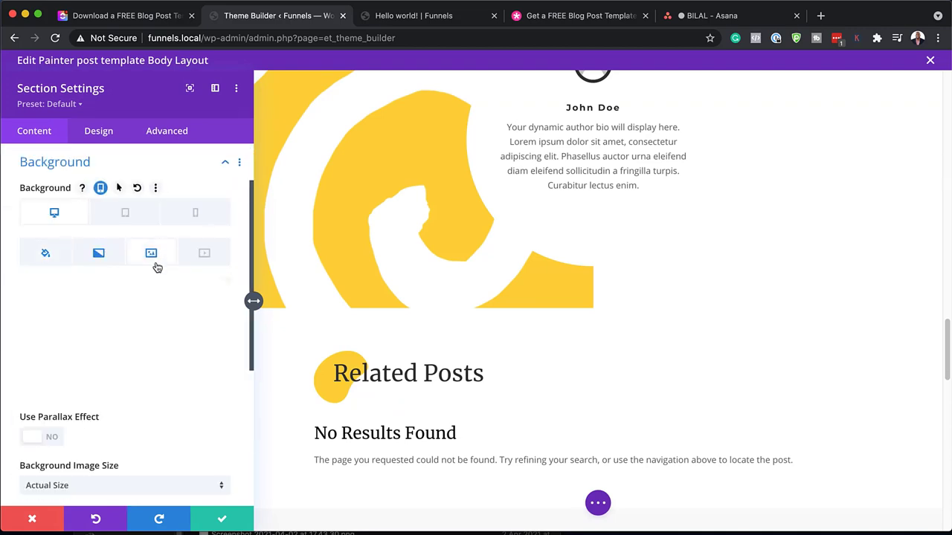
mouse_move(137, 330)
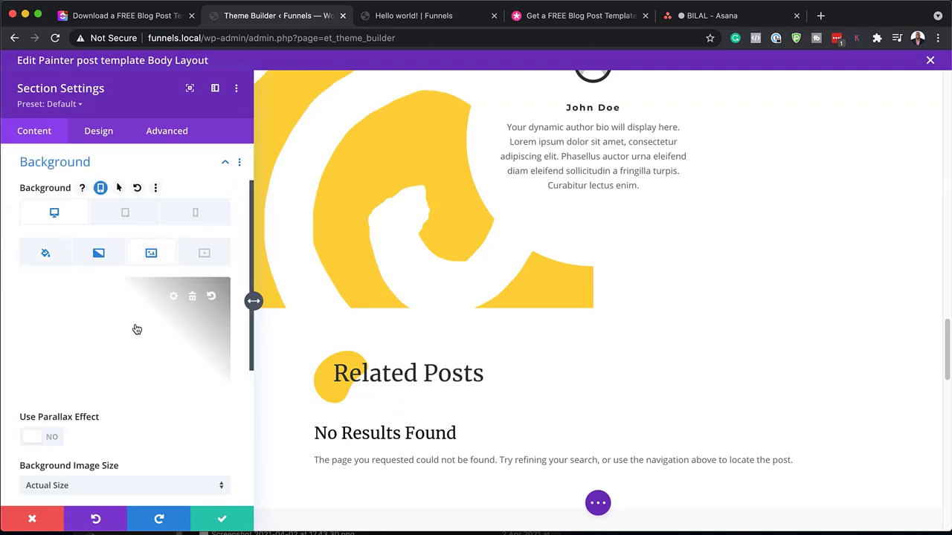
left_click(193, 298)
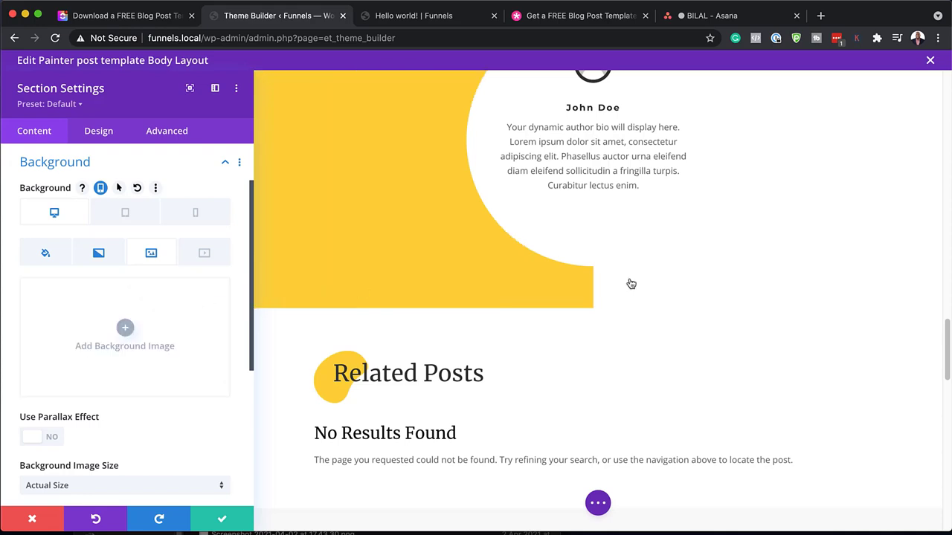
- Try red, orange and green section backgrounds, then discard all section changes
scroll(629, 281, "up", 3)
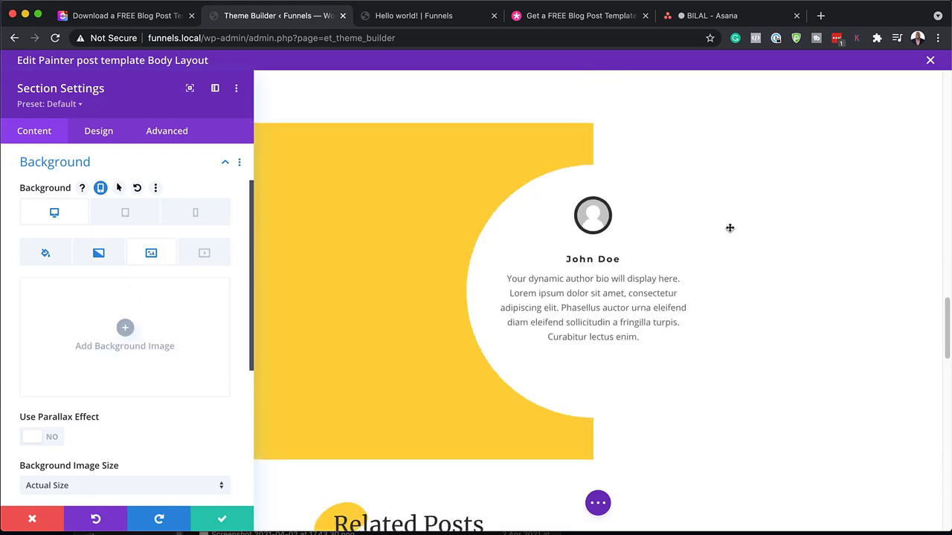
scroll(191, 404, "down", 1)
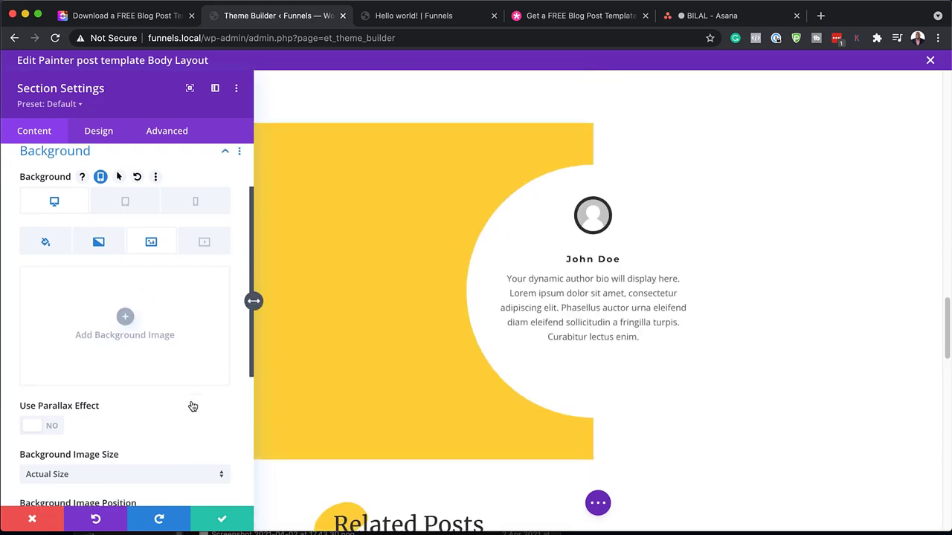
left_click(53, 237)
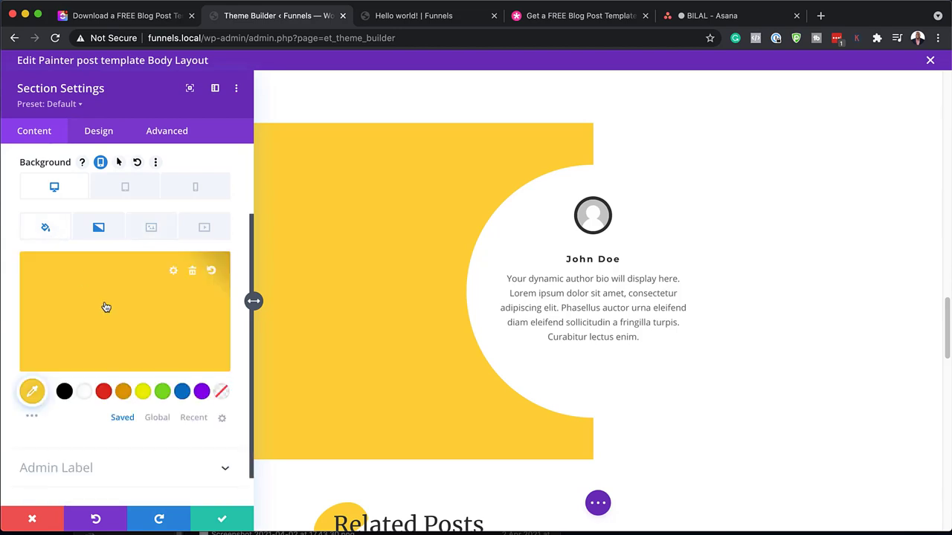
left_click(104, 392)
left_click(122, 392)
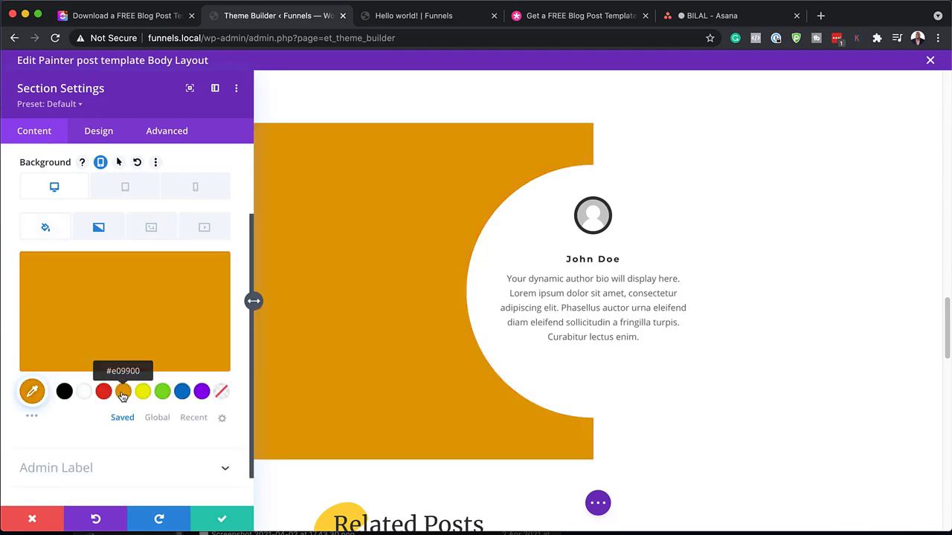
left_click(162, 396)
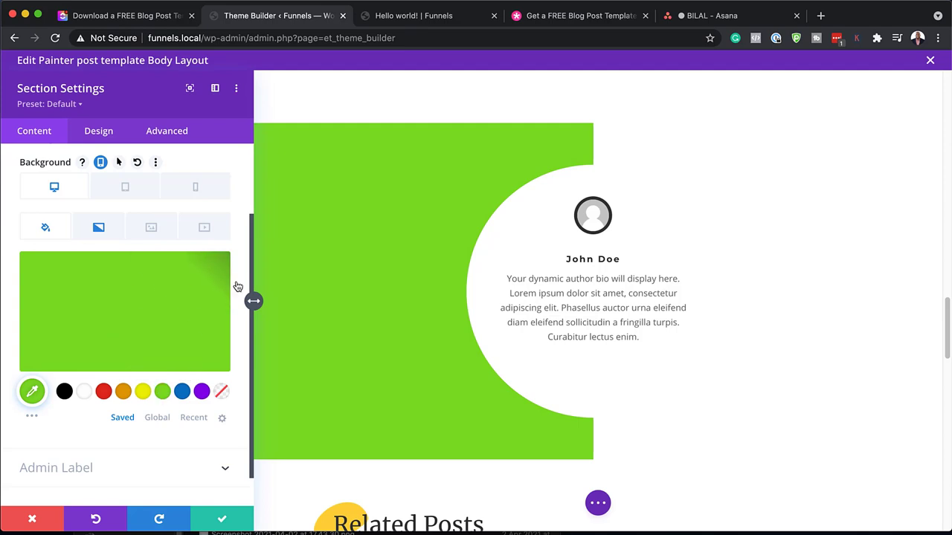
left_click(124, 392)
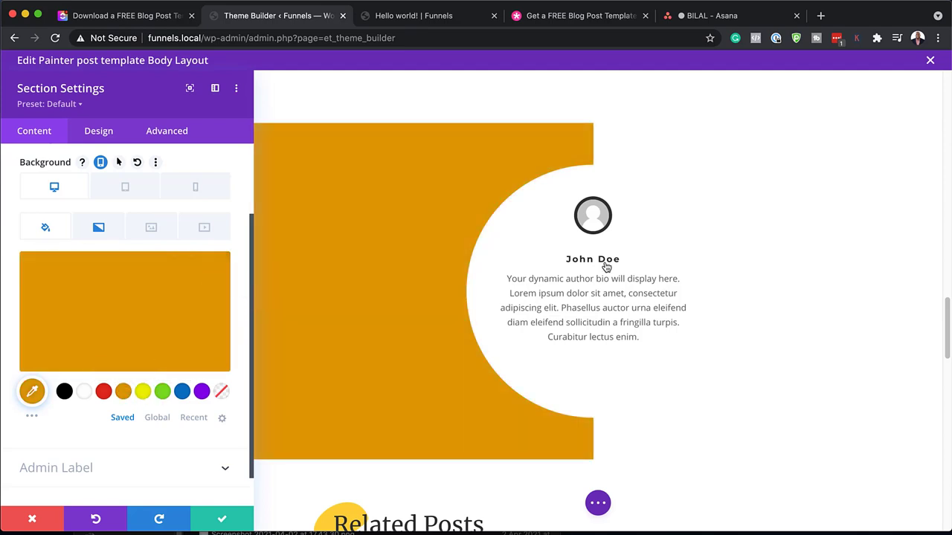
left_click(32, 520)
scroll(432, 340, "down", 2)
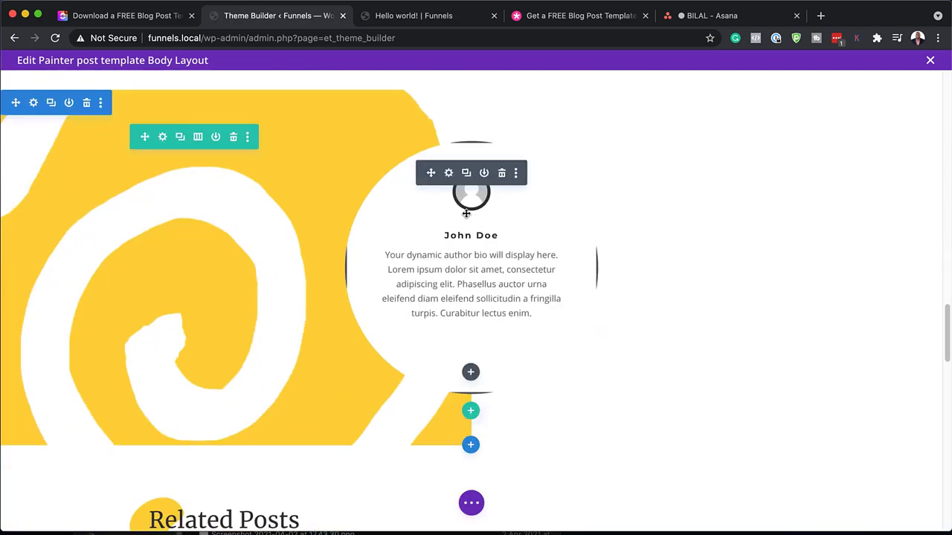
- Increase the author blurb's title text size to 16px
left_click(449, 173)
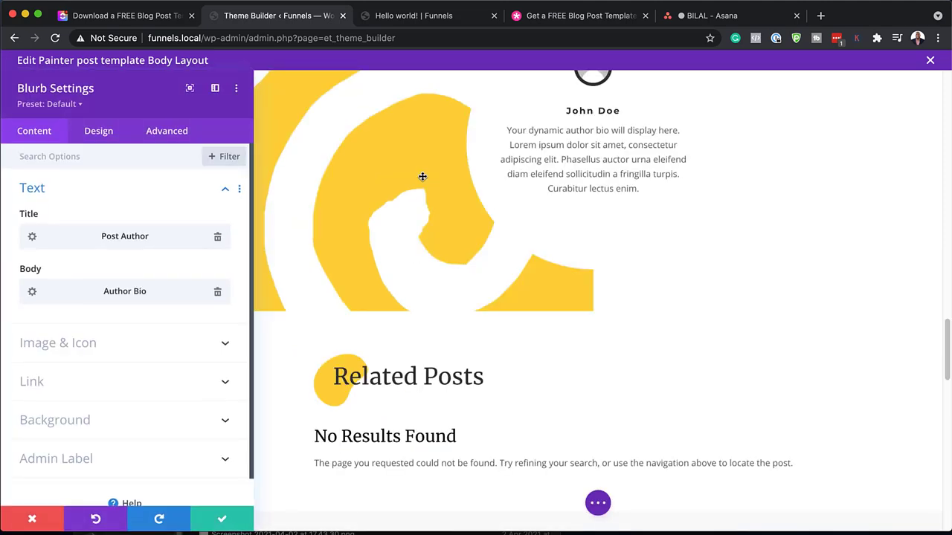
scroll(697, 381, "up", 1)
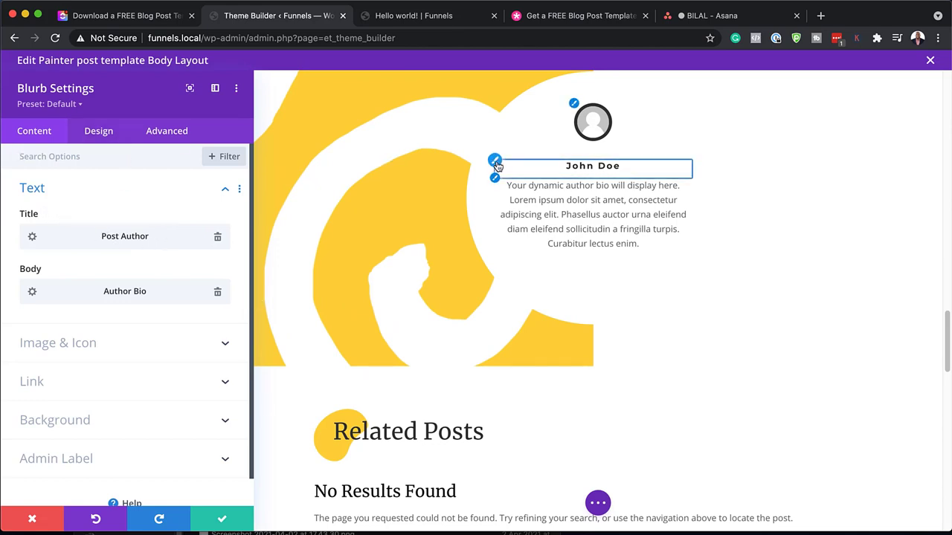
left_click(495, 162)
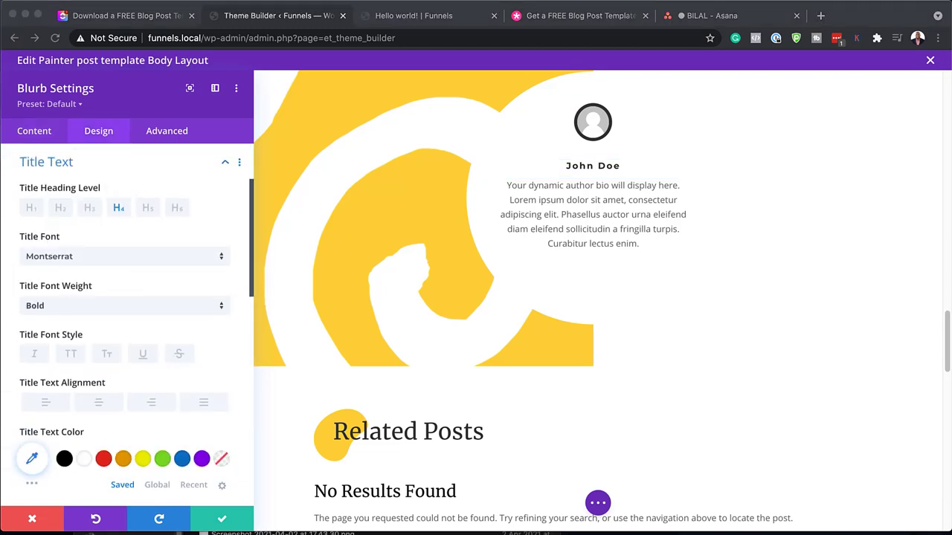
scroll(126, 327, "down", 5)
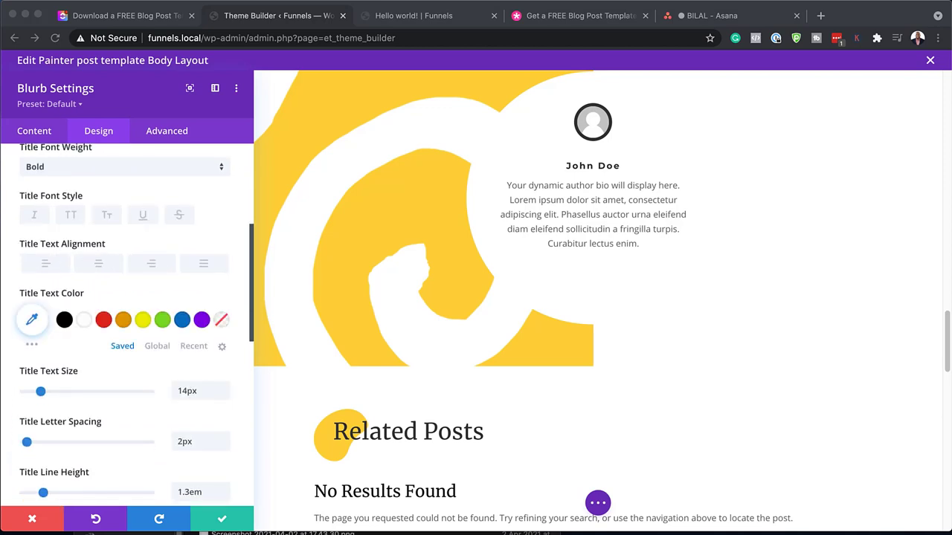
left_click(226, 388)
left_click(226, 389)
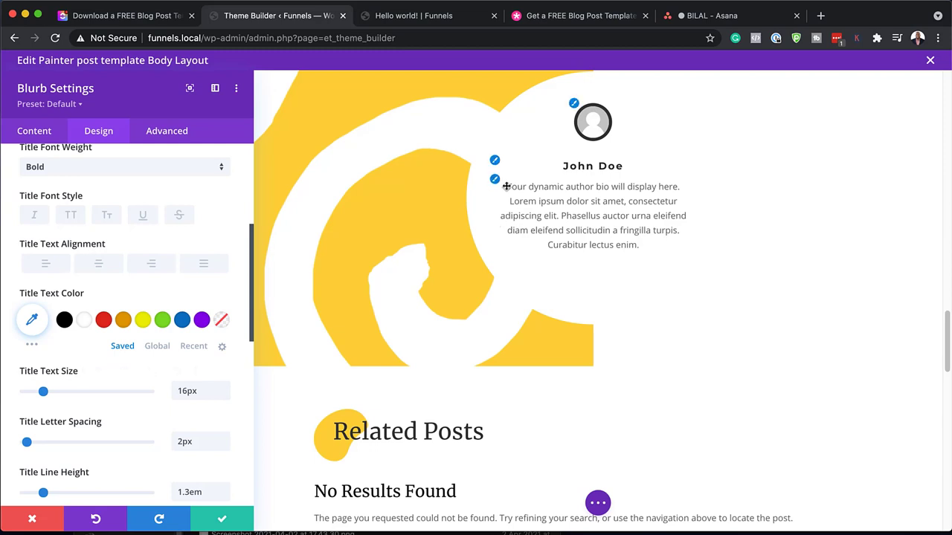
- Set the author bio body font to Montserrat and save the blurb settings
left_click(495, 180)
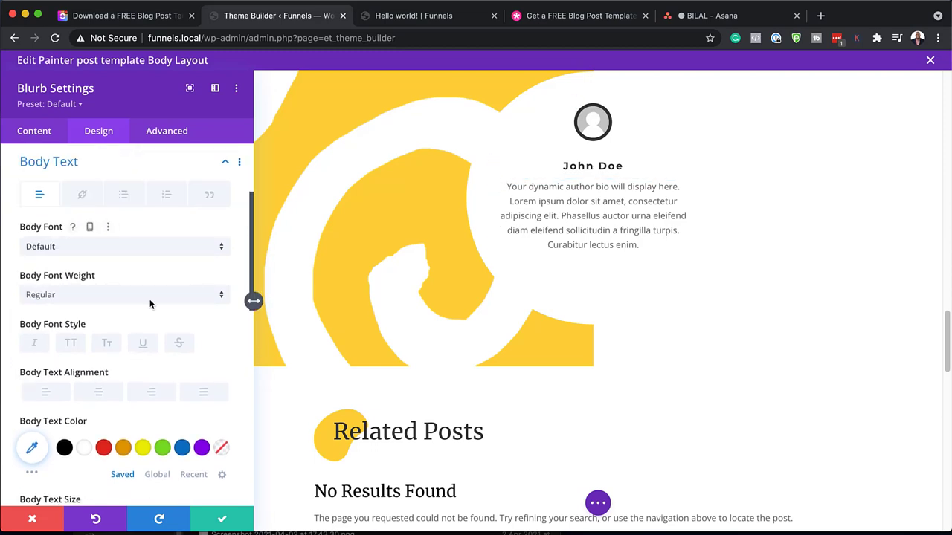
left_click(121, 247)
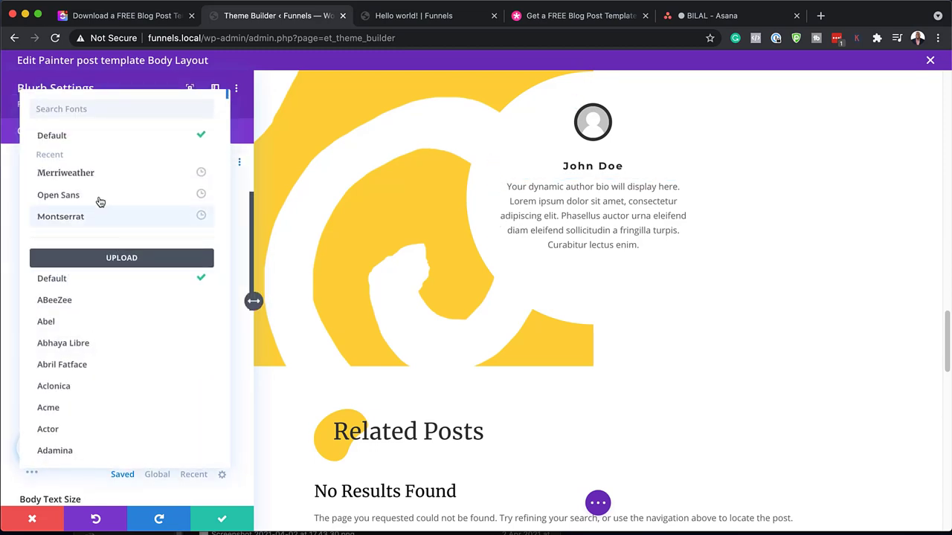
left_click(97, 216)
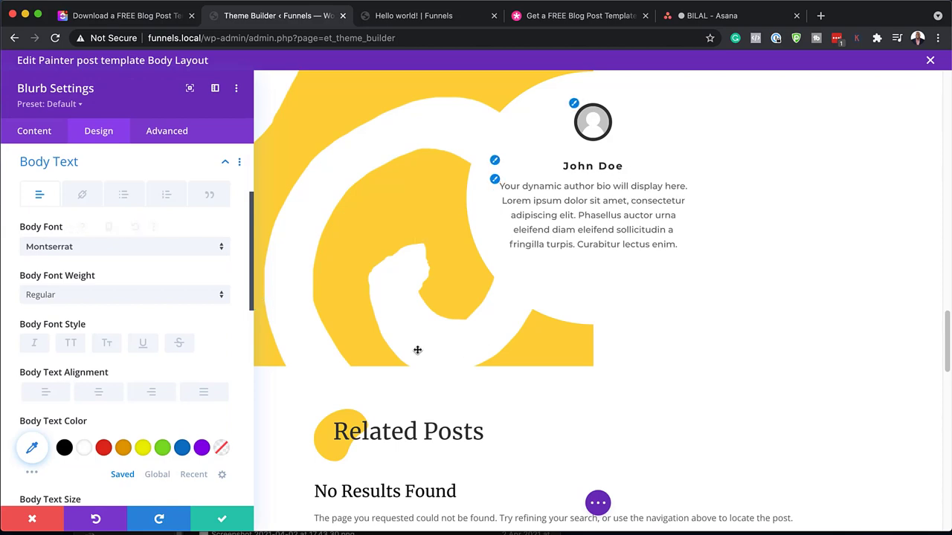
left_click(223, 521)
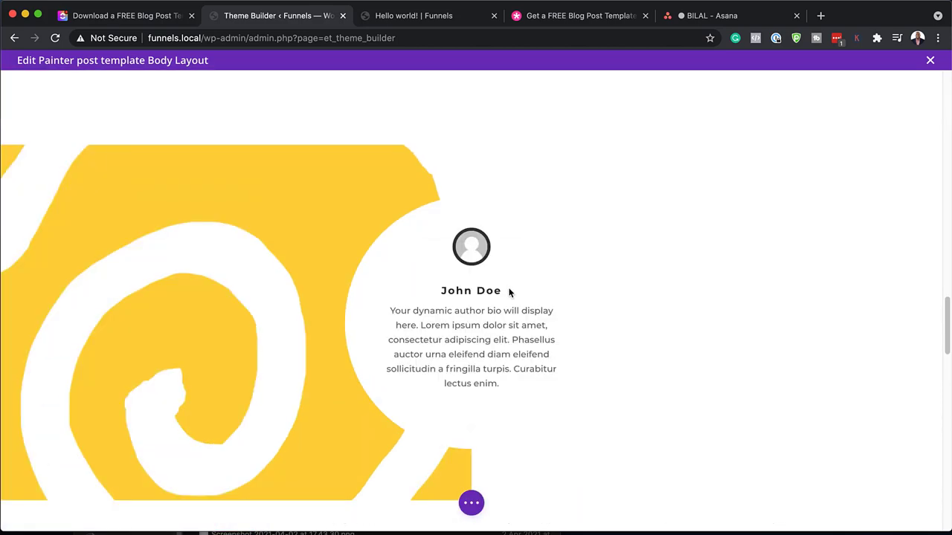
scroll(570, 349, "down", 3)
scroll(568, 349, "down", 3)
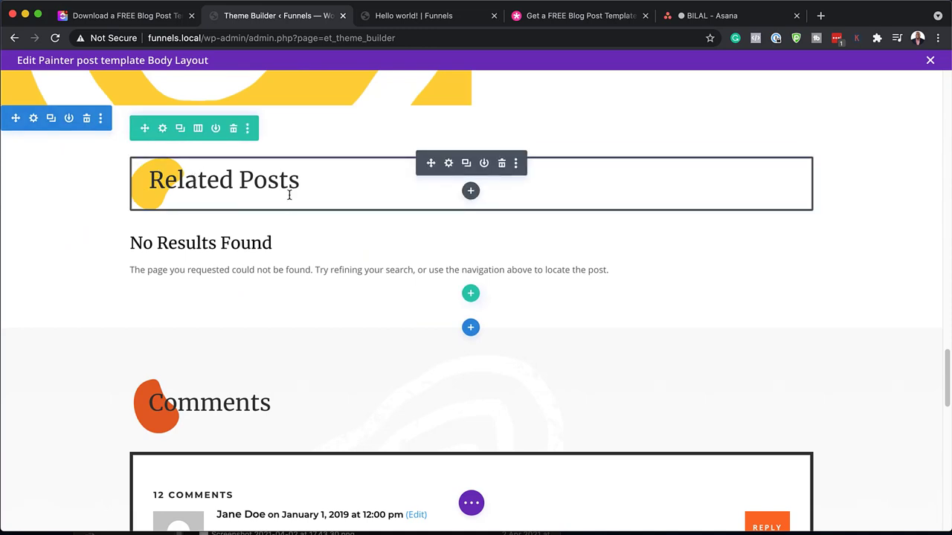
left_click(448, 164)
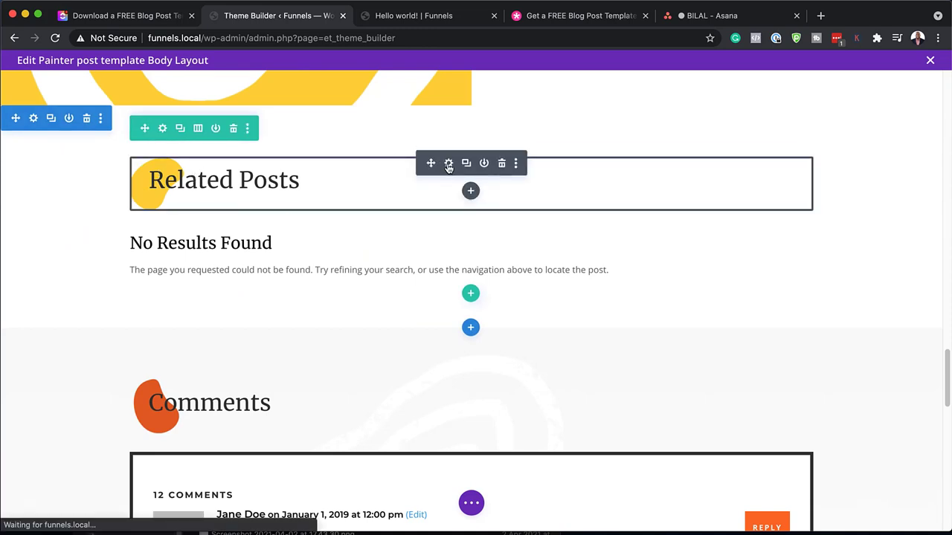
left_click(126, 359)
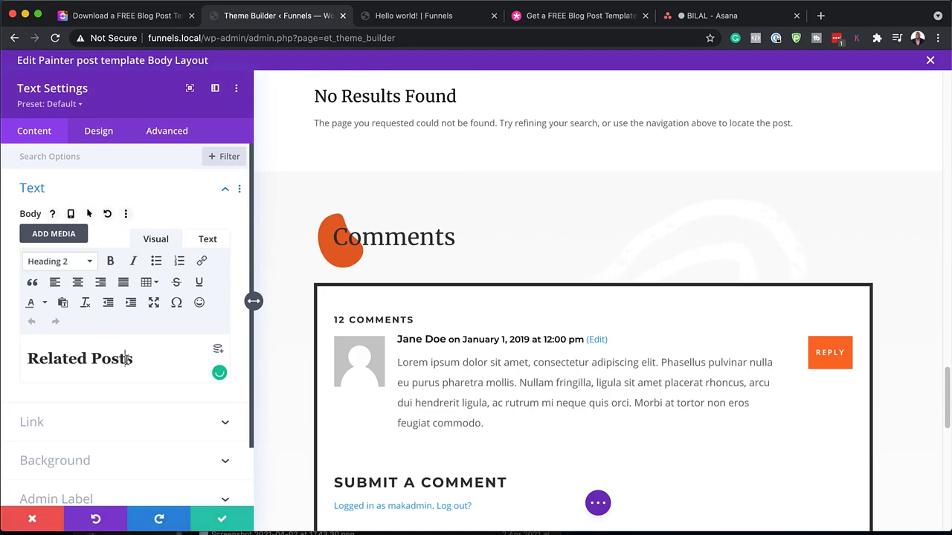
left_click_drag(137, 360, 38, 357)
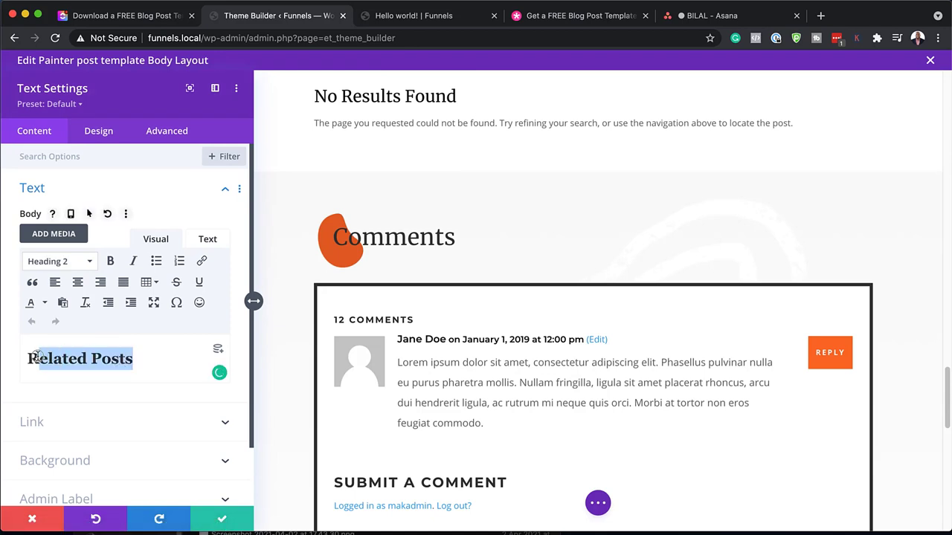
left_click(99, 133)
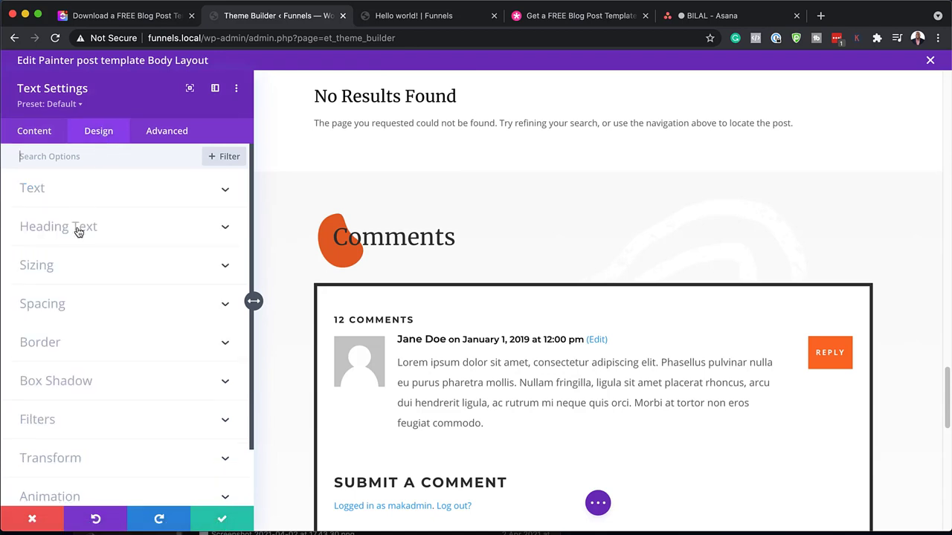
left_click(79, 232)
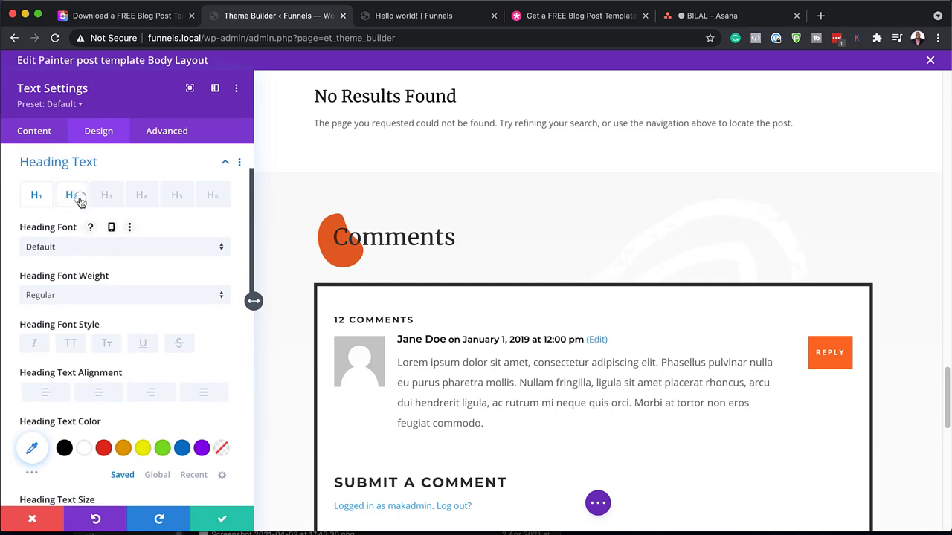
left_click(80, 201)
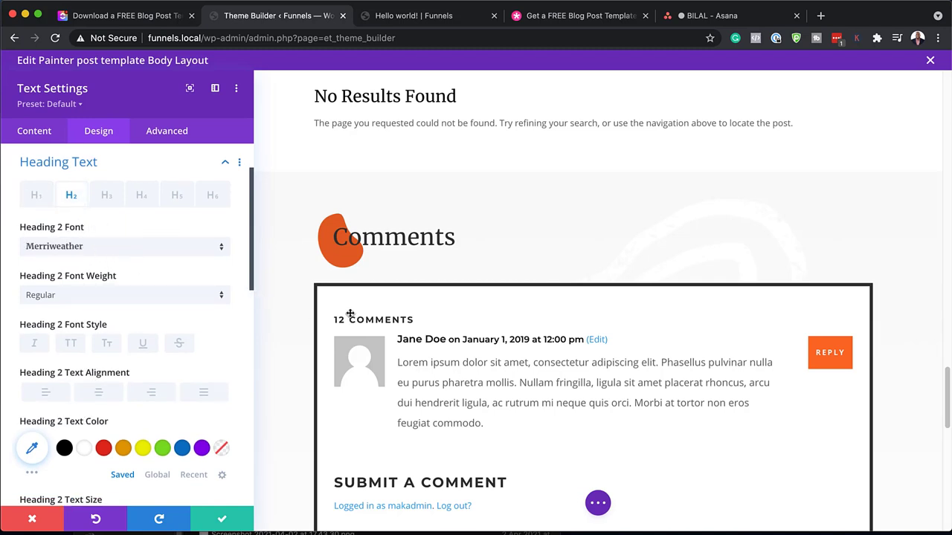
scroll(350, 315, "up", 3)
left_click(32, 519)
scroll(650, 295, "down", 5)
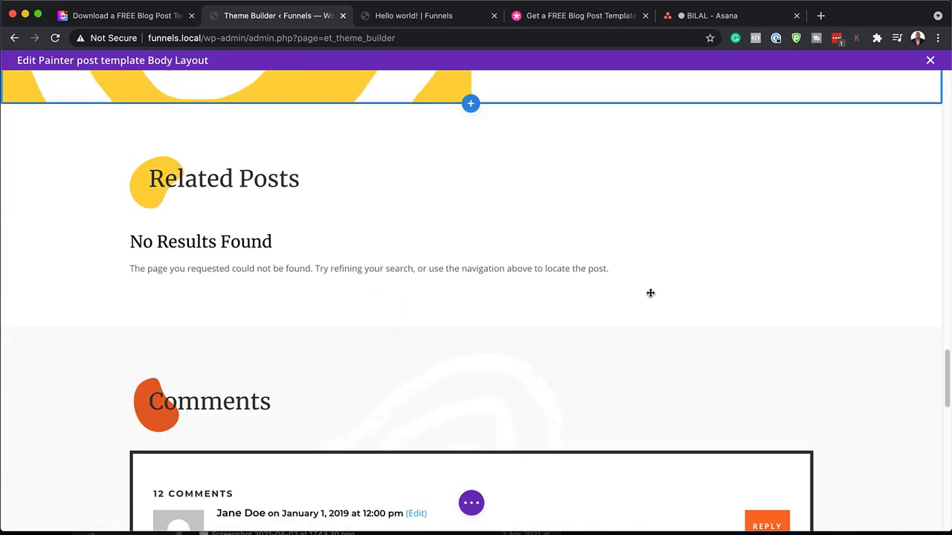
scroll(384, 246, "down", 2)
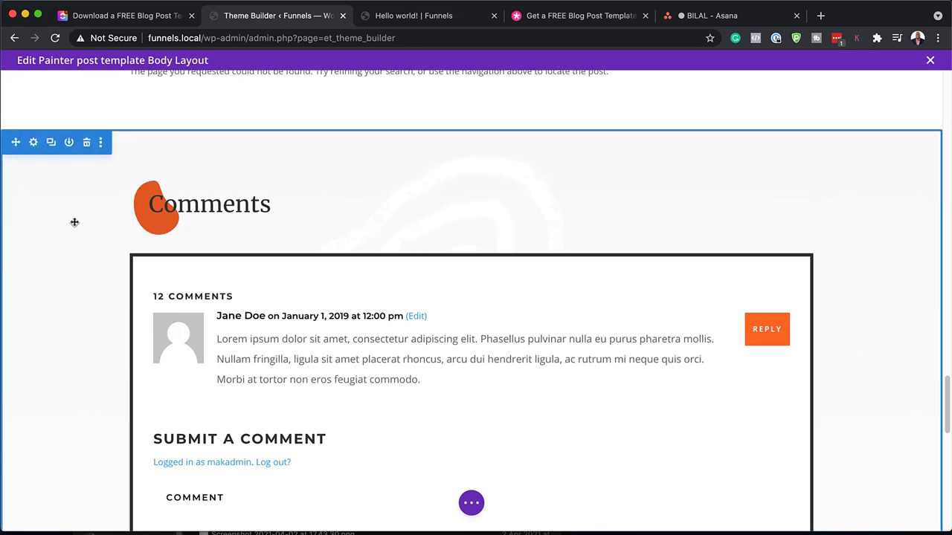
- Remove the Comments section's background image, then discard that change and close Section Settings
left_click(34, 144)
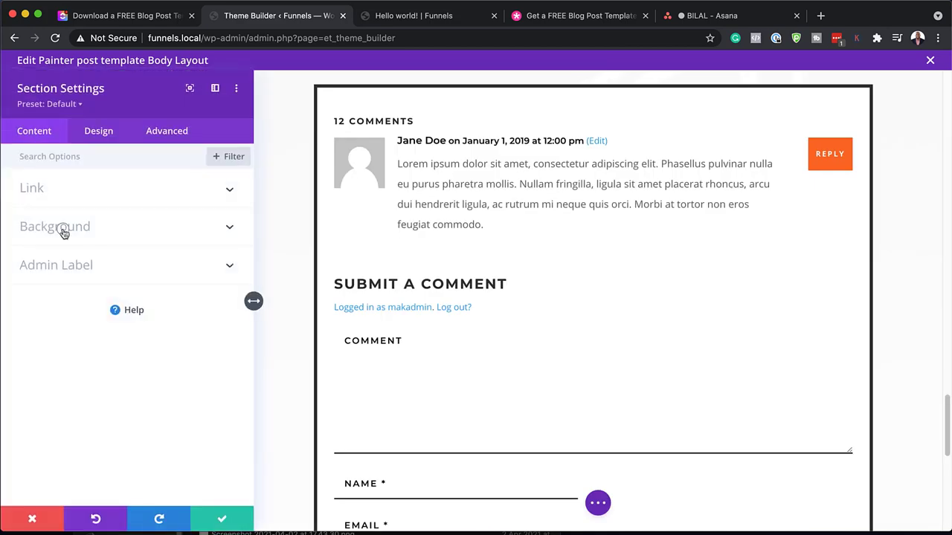
left_click(64, 227)
left_click(100, 213)
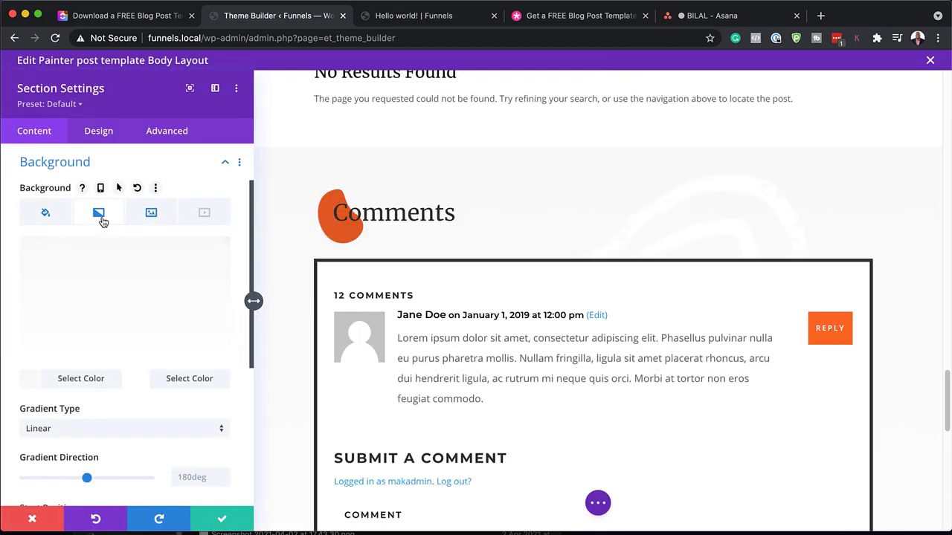
left_click(147, 215)
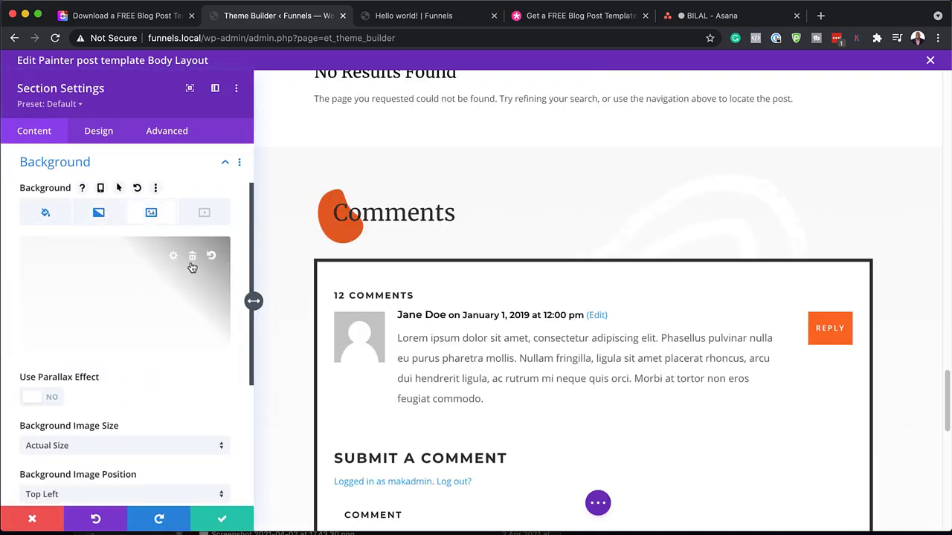
left_click(193, 258)
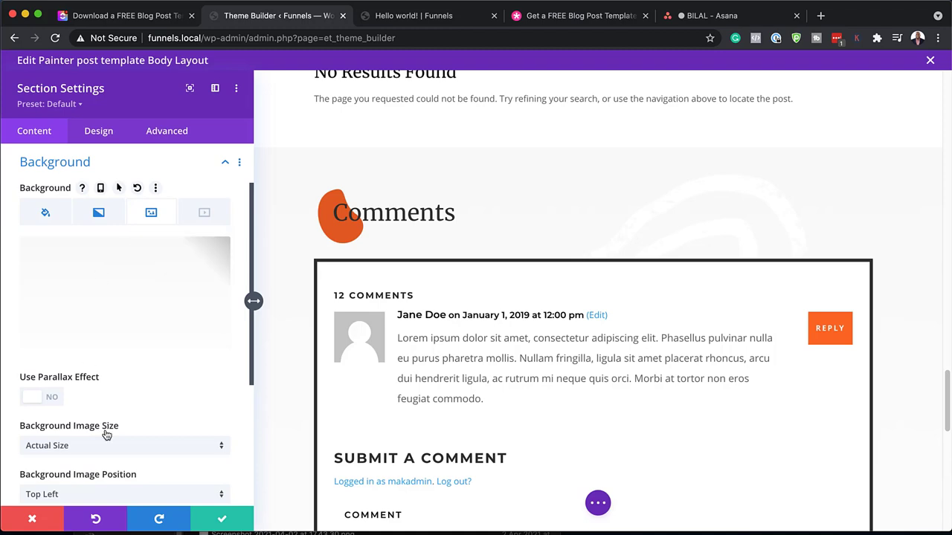
left_click(33, 521)
scroll(293, 389, "down", 8)
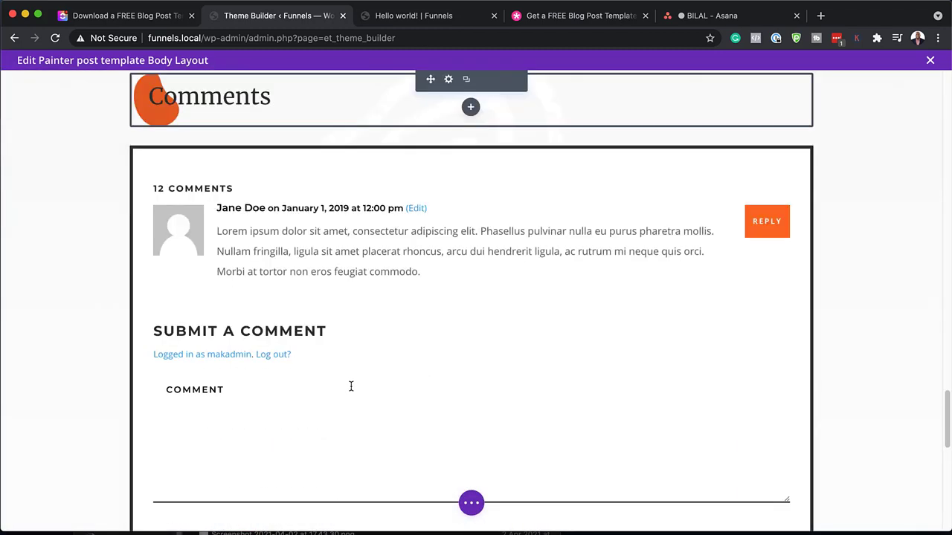
scroll(351, 386, "up", 5)
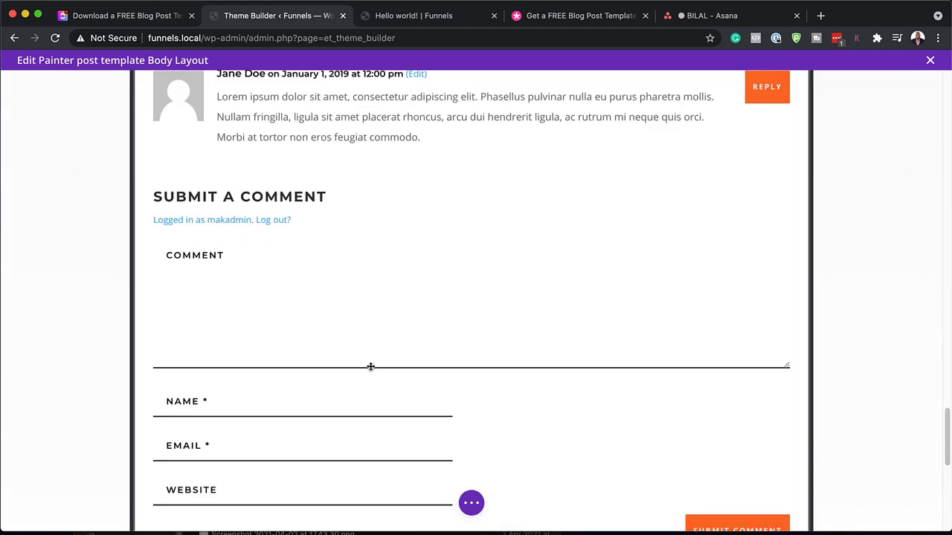
scroll(414, 384, "up", 3)
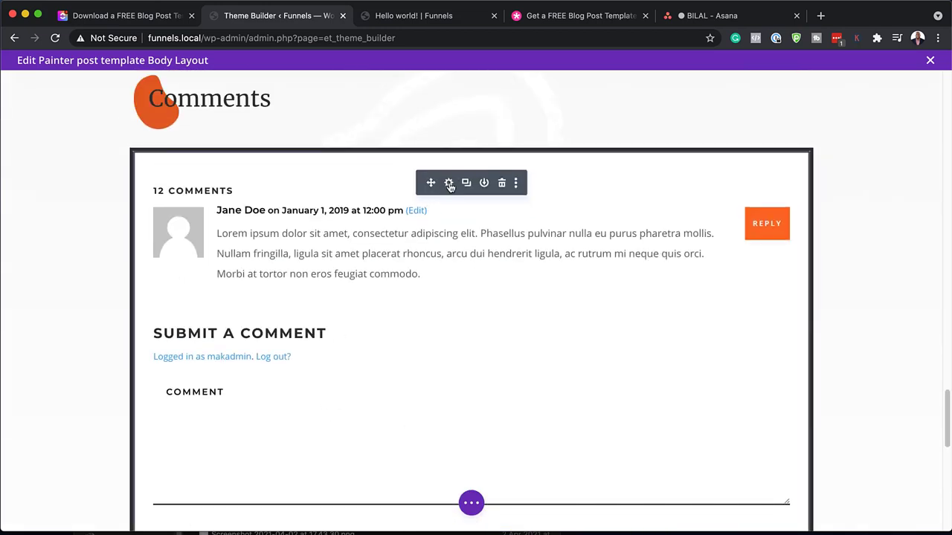
left_click(450, 183)
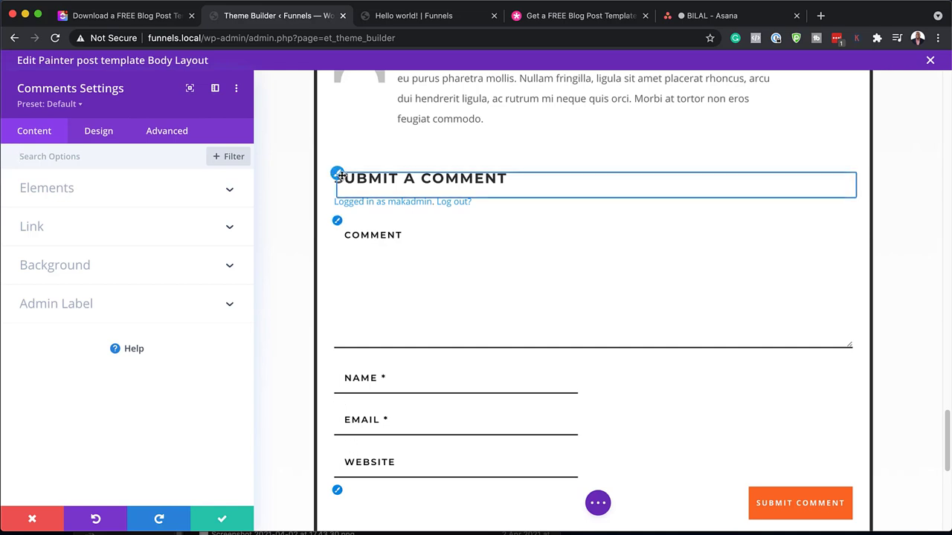
left_click(337, 223)
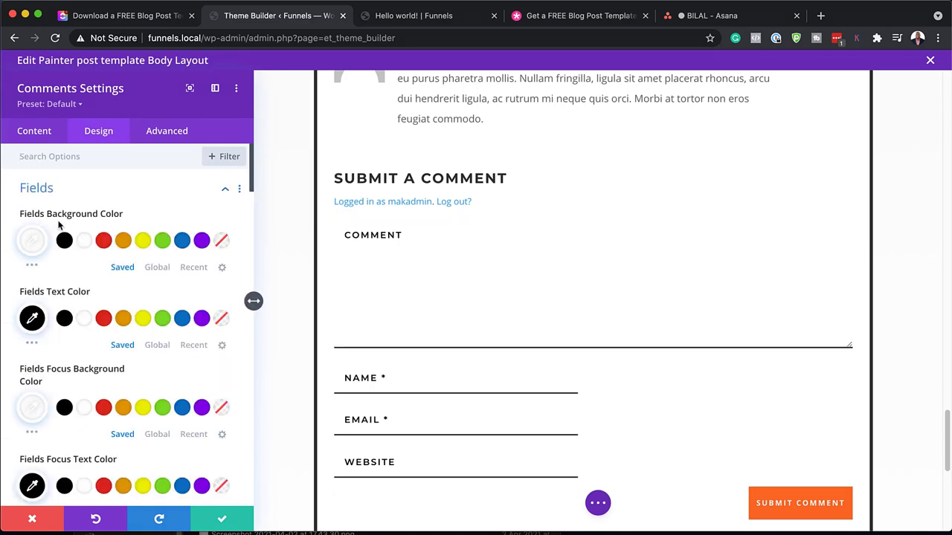
left_click(123, 240)
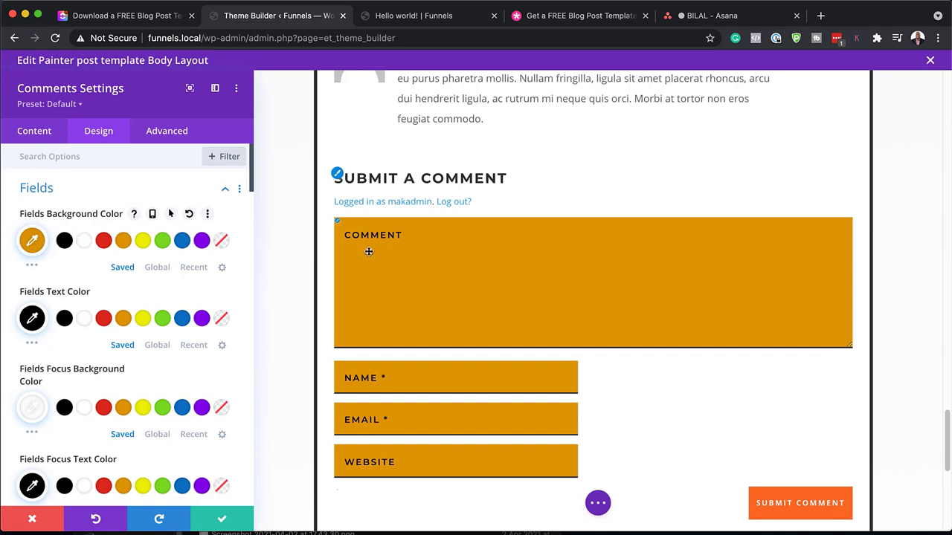
left_click(85, 241)
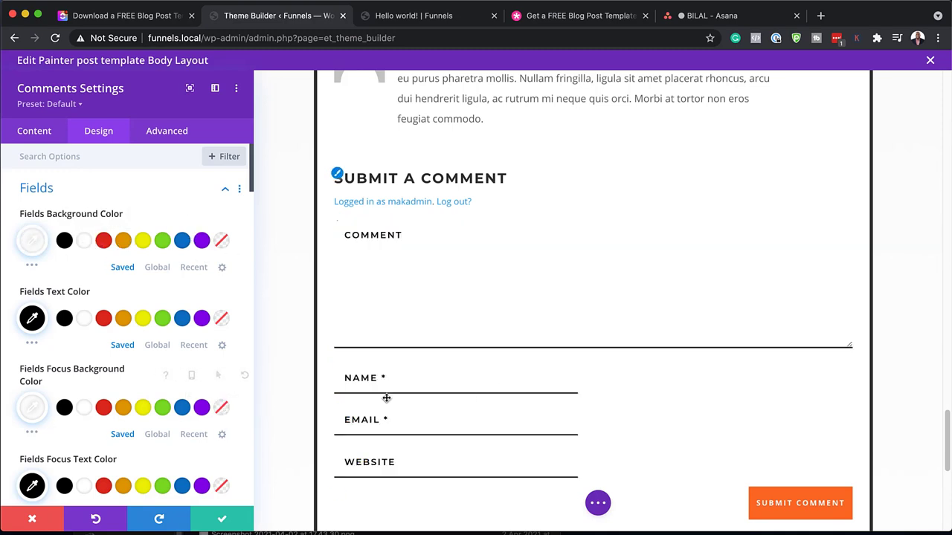
left_click(34, 514)
scroll(339, 312, "down", 1)
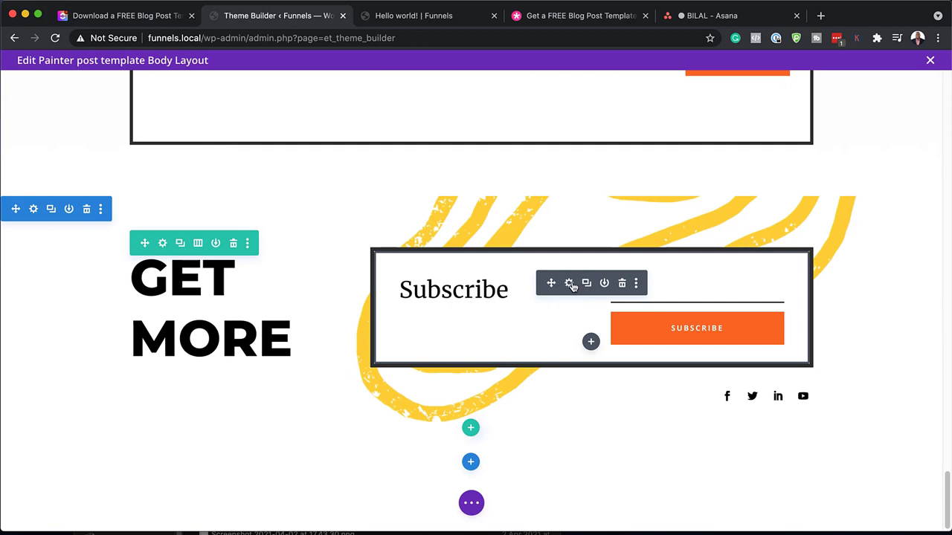
left_click(569, 284)
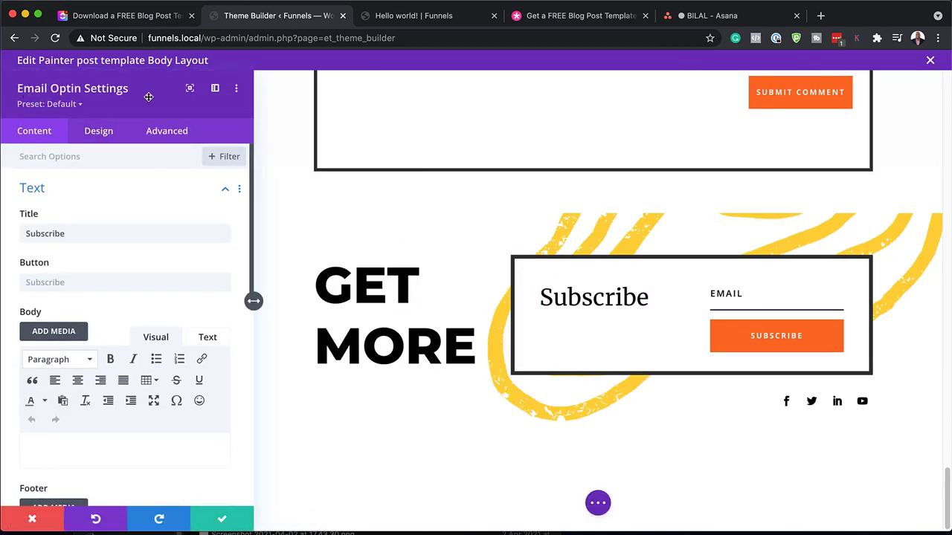
scroll(149, 267, "down", 5)
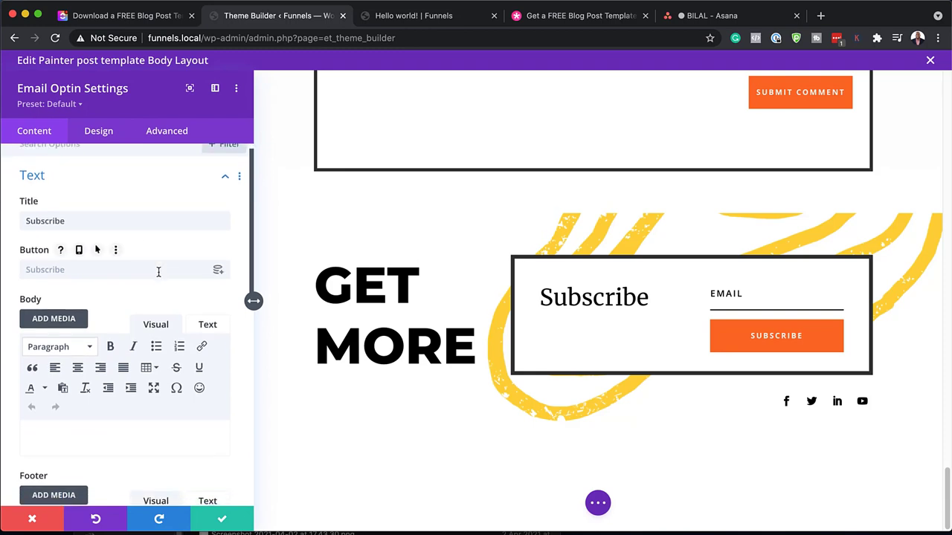
scroll(159, 273, "down", 6)
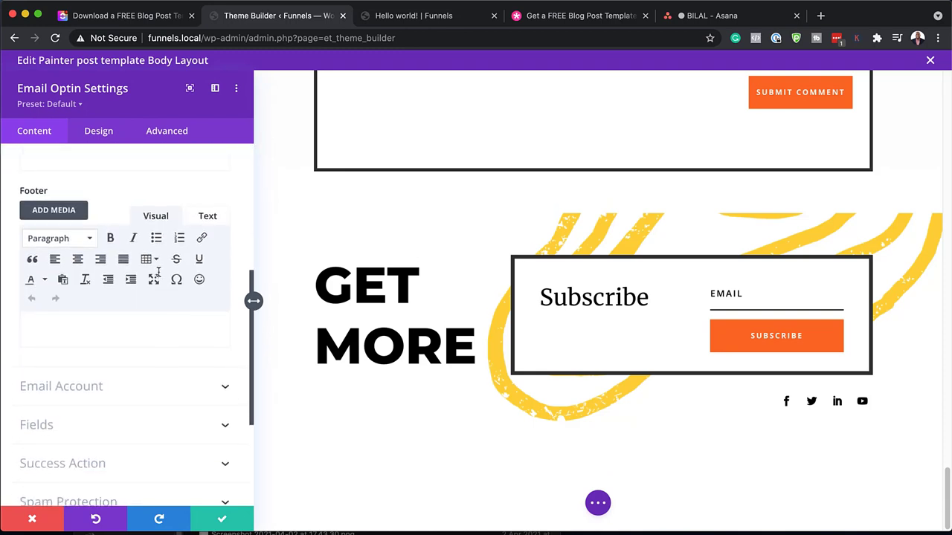
left_click(121, 256)
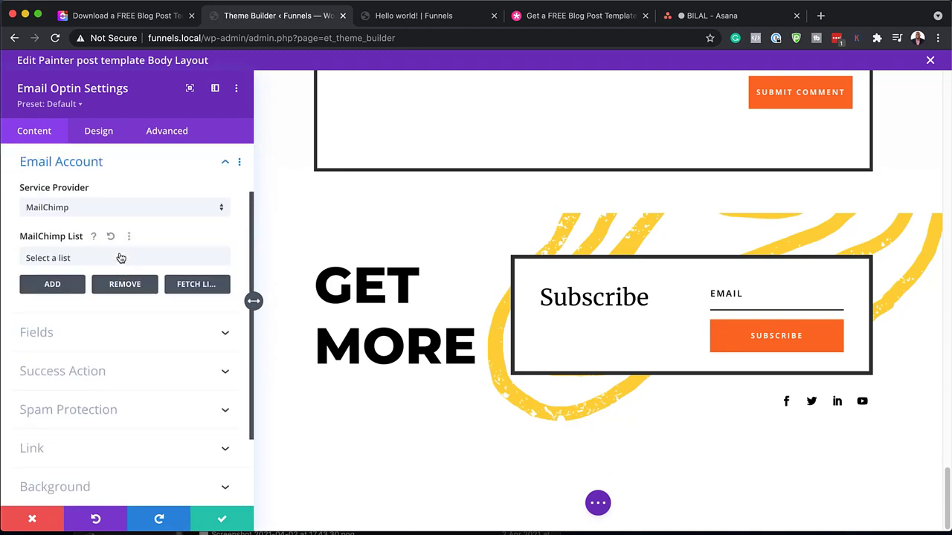
left_click(91, 209)
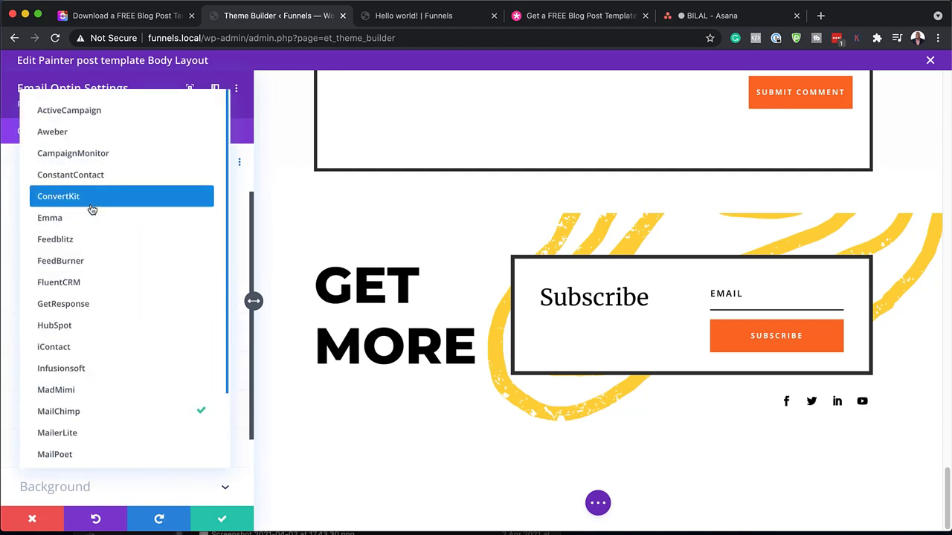
left_click(129, 287)
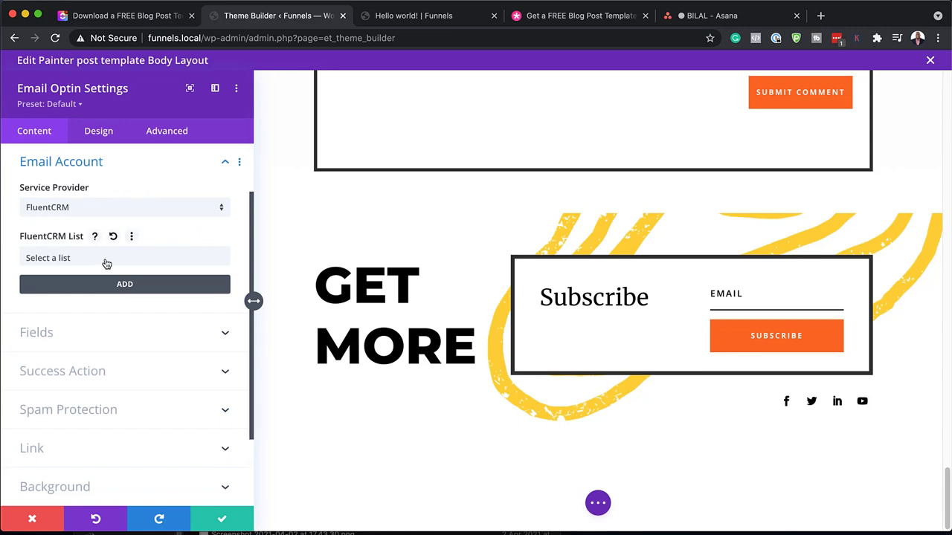
left_click(107, 265)
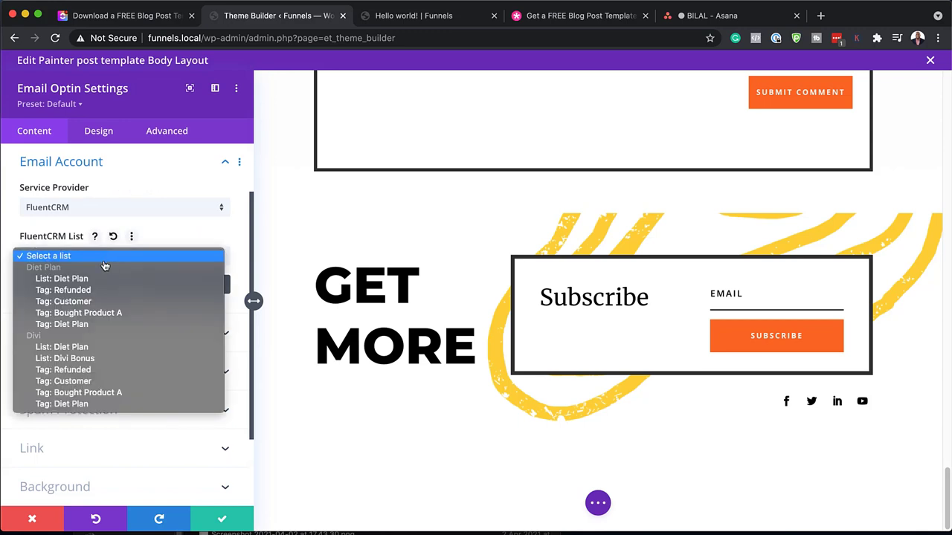
left_click(96, 301)
left_click(67, 286)
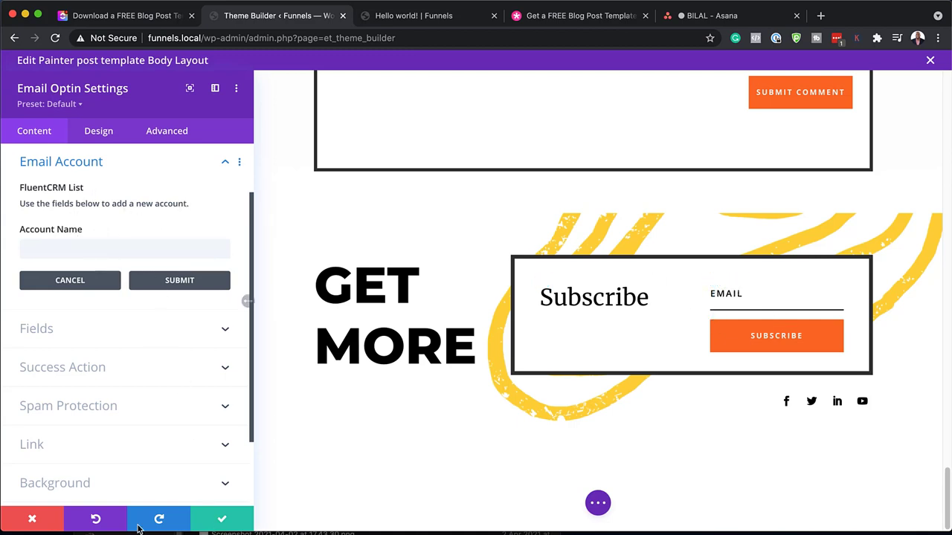
left_click(32, 520)
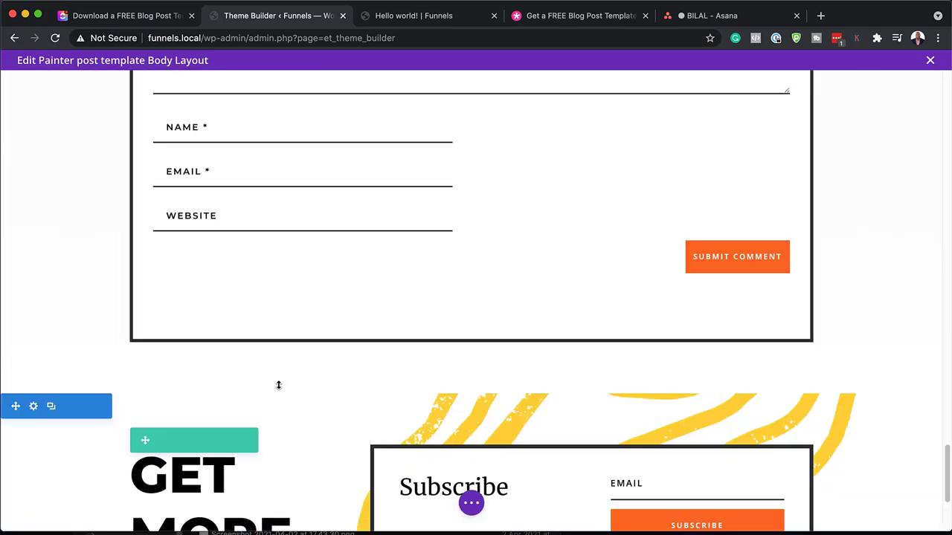
- Set the GET MORE module's Heading 2 text color to red (#e02b20) and save
scroll(276, 384, "down", 5)
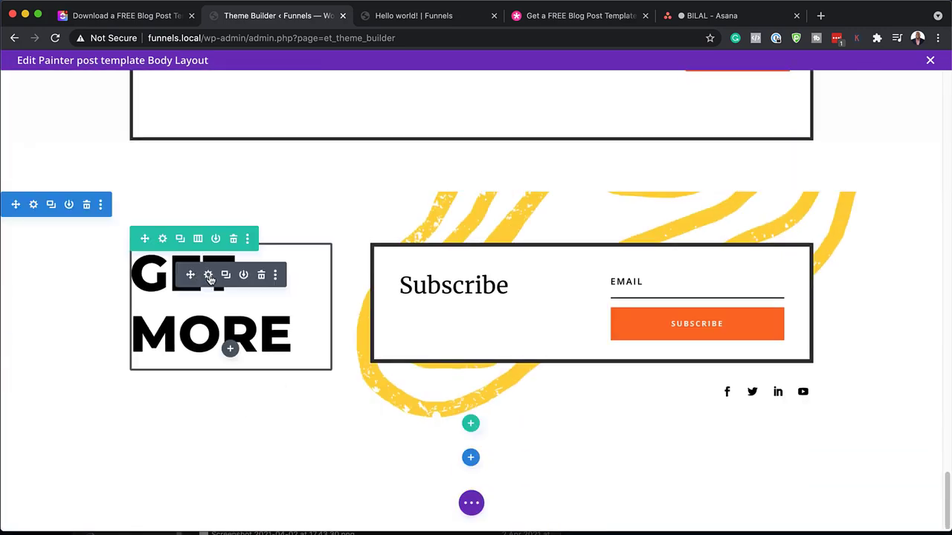
left_click(208, 275)
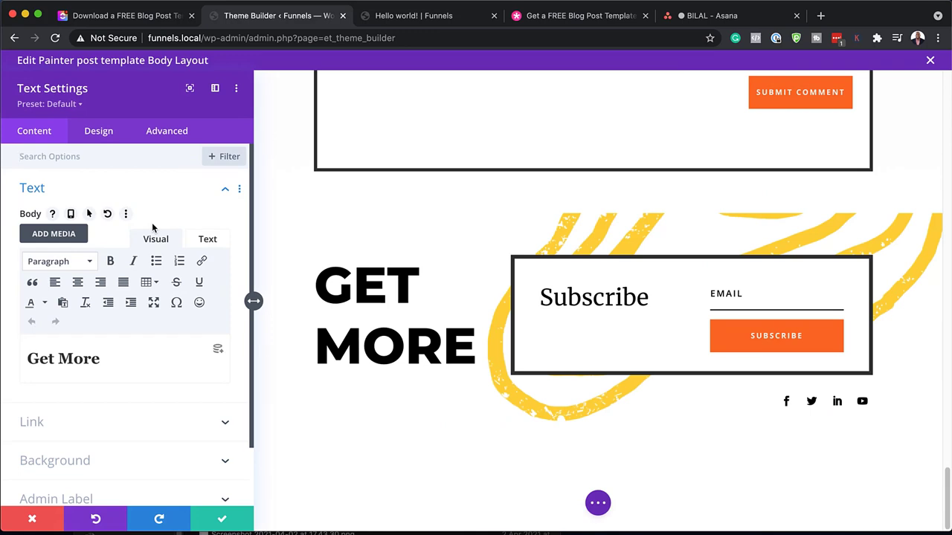
left_click(98, 131)
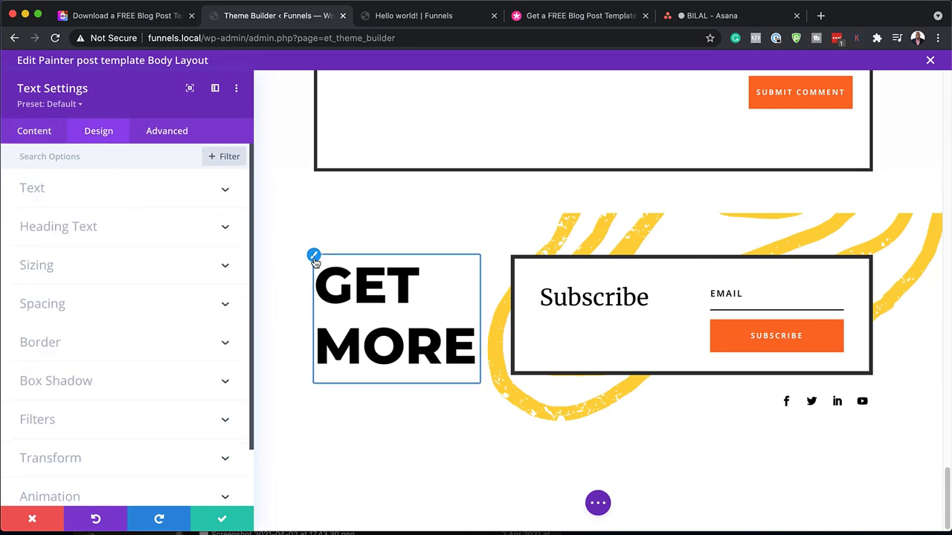
left_click(313, 257)
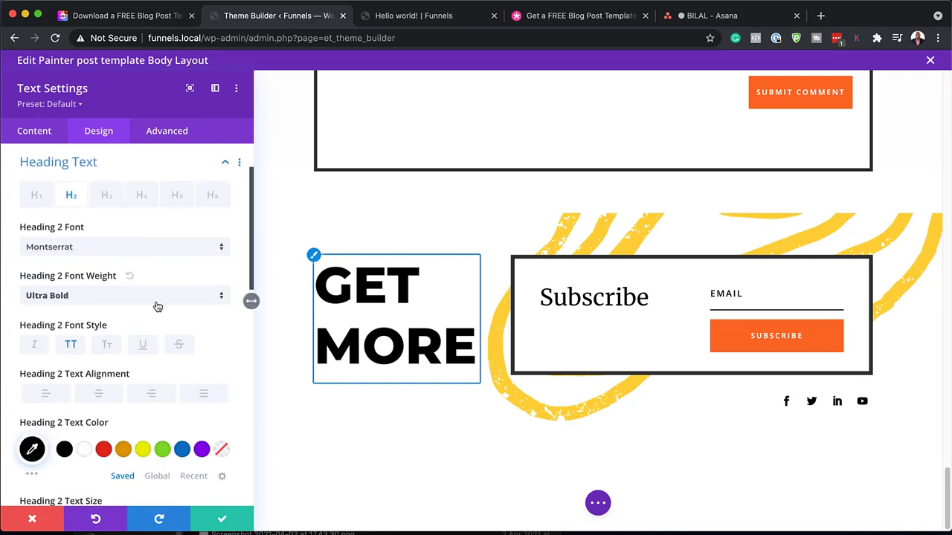
left_click(105, 450)
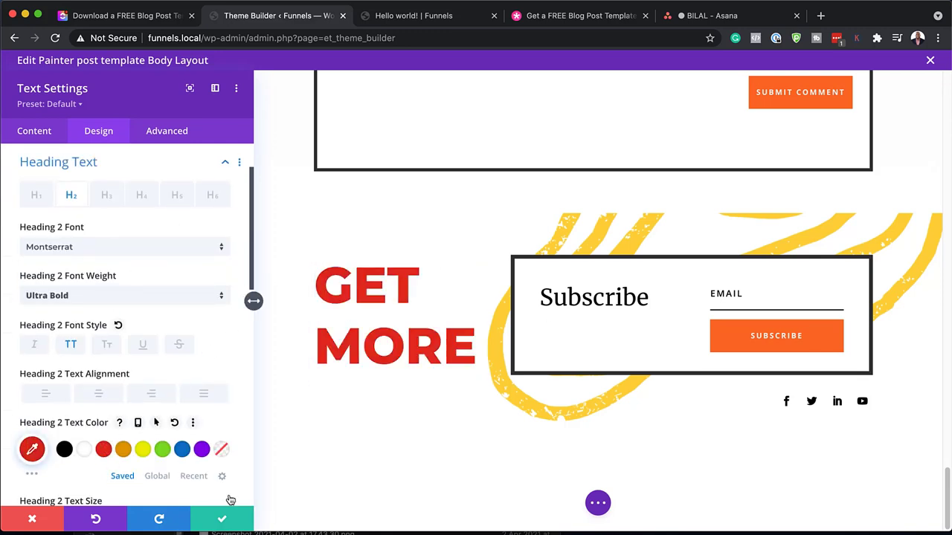
left_click(223, 523)
scroll(465, 356, "up", 5)
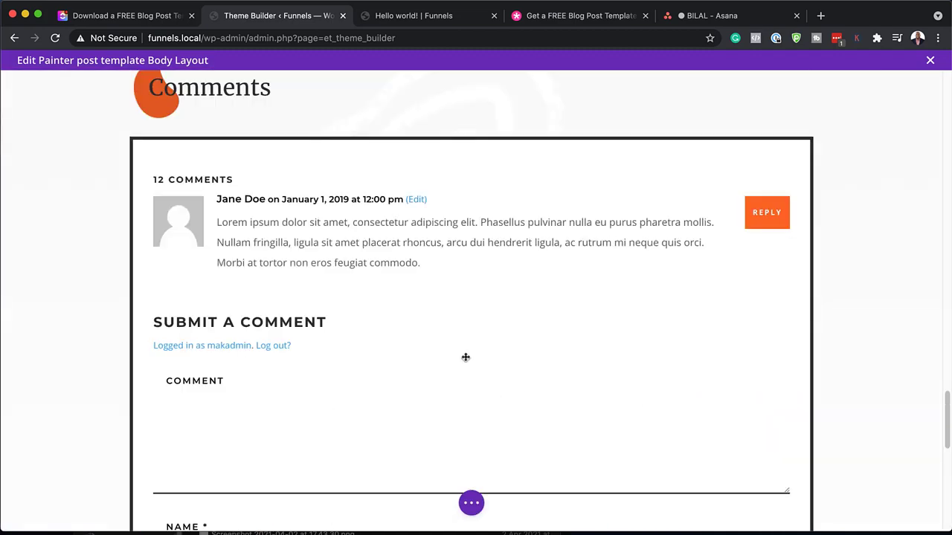
scroll(465, 357, "up", 10)
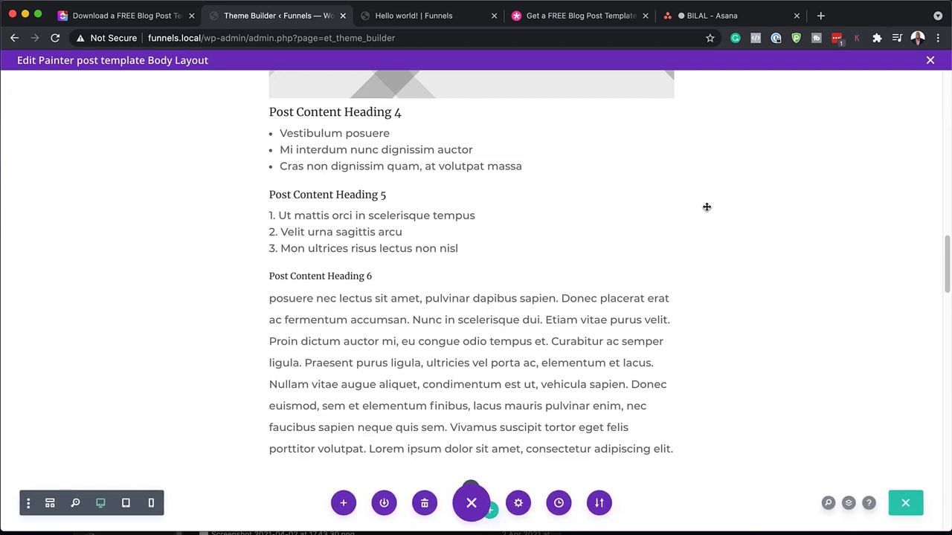
- Save and exit the Painter body layout, save all Theme Builder changes, then reload the Hello world! post
left_click(930, 61)
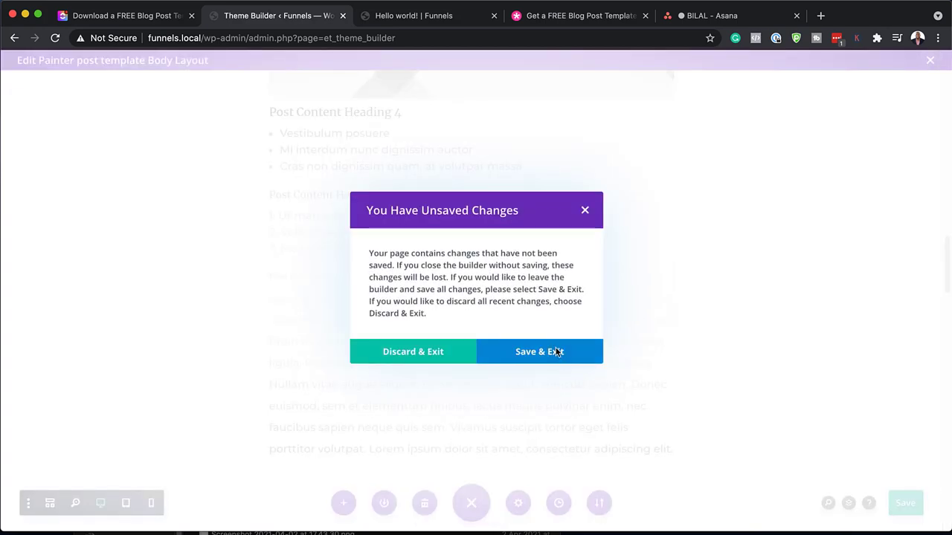
left_click(557, 353)
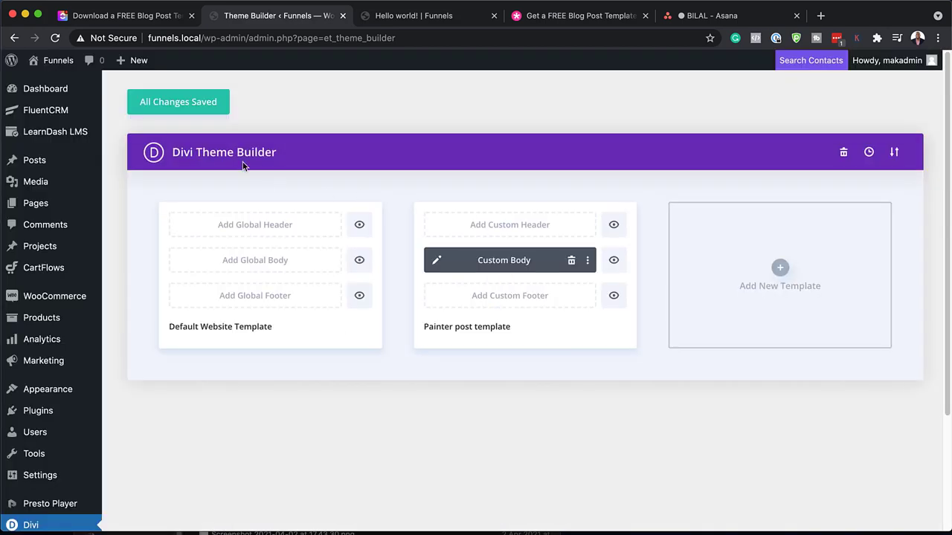
left_click(191, 110)
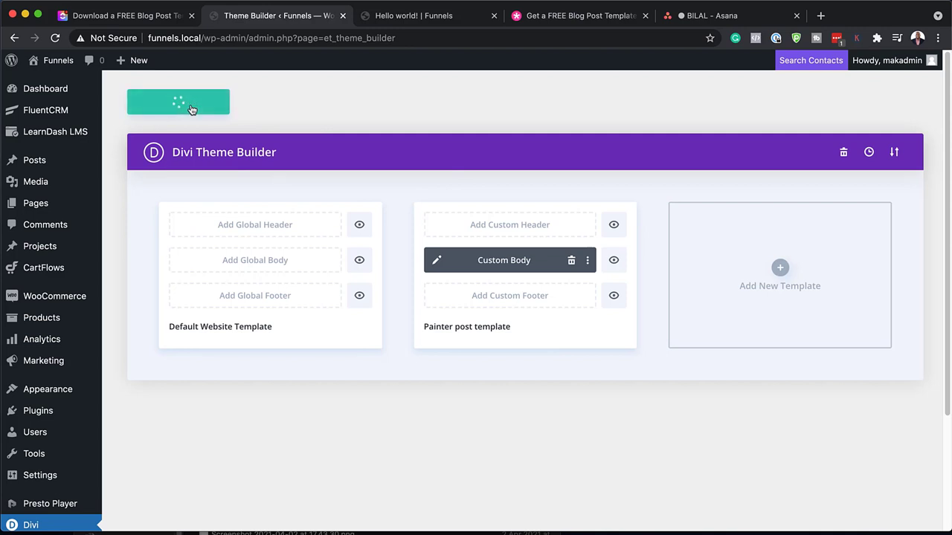
left_click(414, 20)
left_click(62, 42)
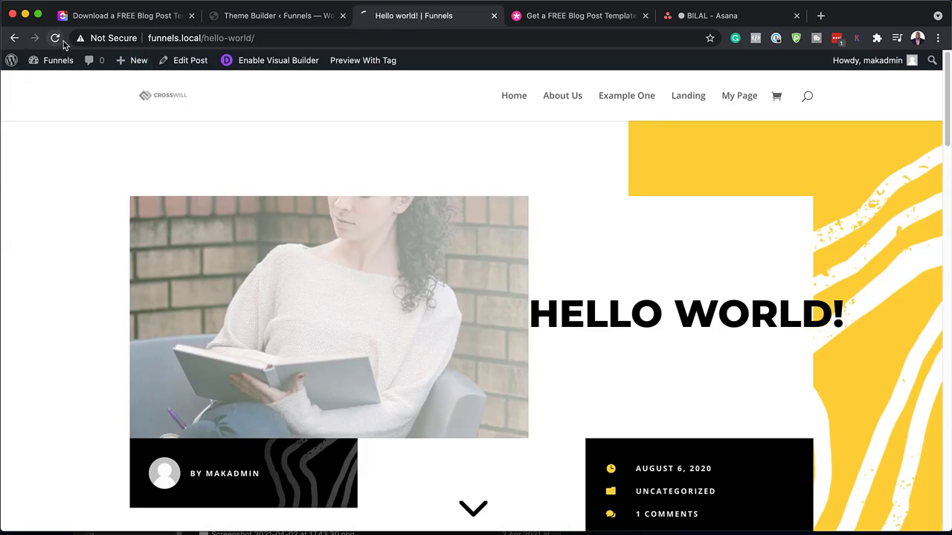